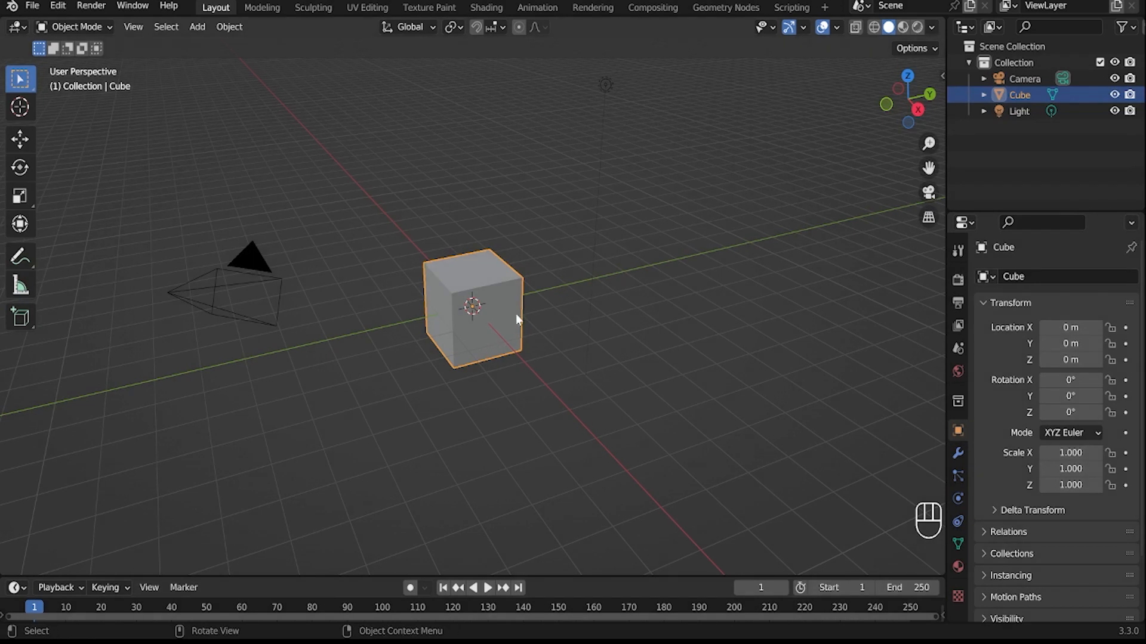
scroll(499, 330, up, 1)
middle_drag(499, 331, 525, 299)
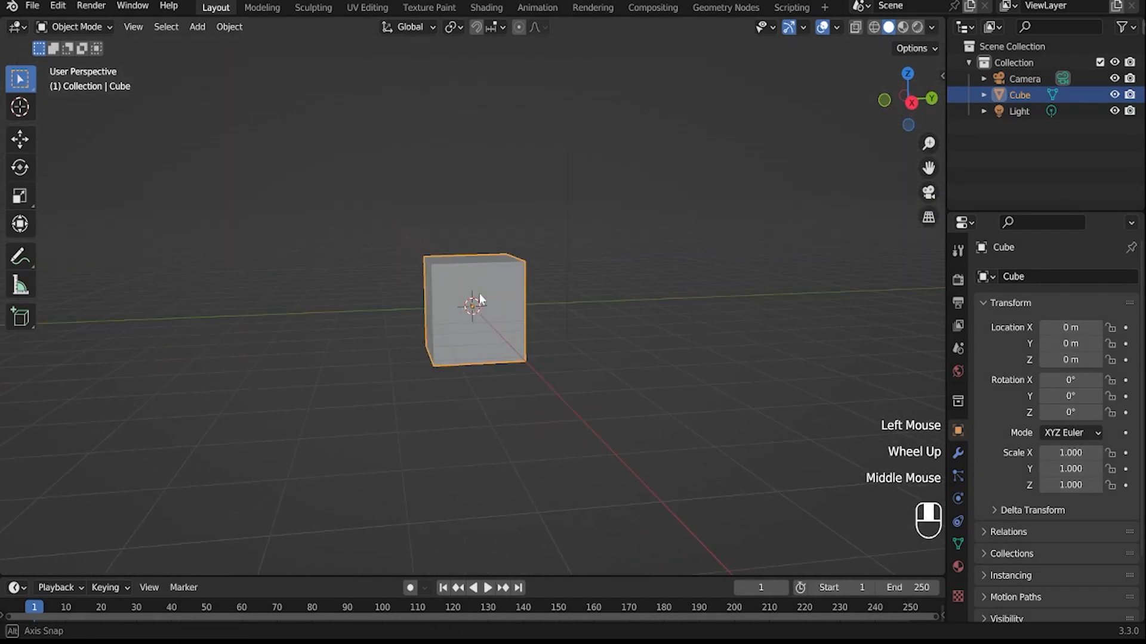
scroll(525, 298, up, 2)
key(Tab)
key(3)
click(483, 334)
scroll(845, 129, up, 2)
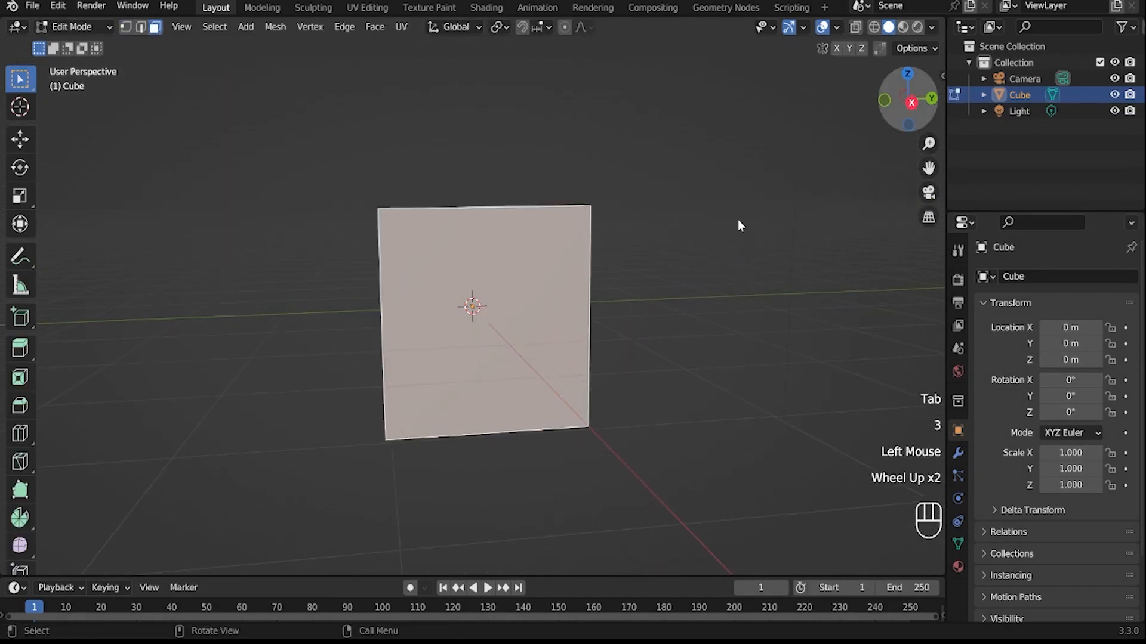
click(911, 102)
scroll(591, 284, up, 3)
shift+middle_drag(600, 299, 615, 359)
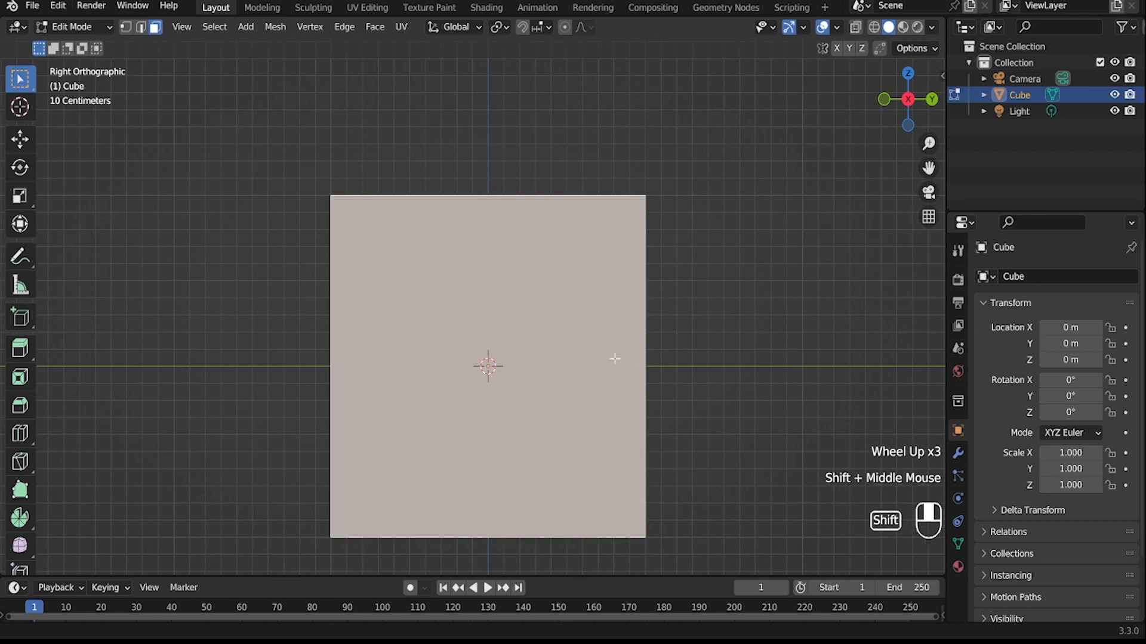
key(i)
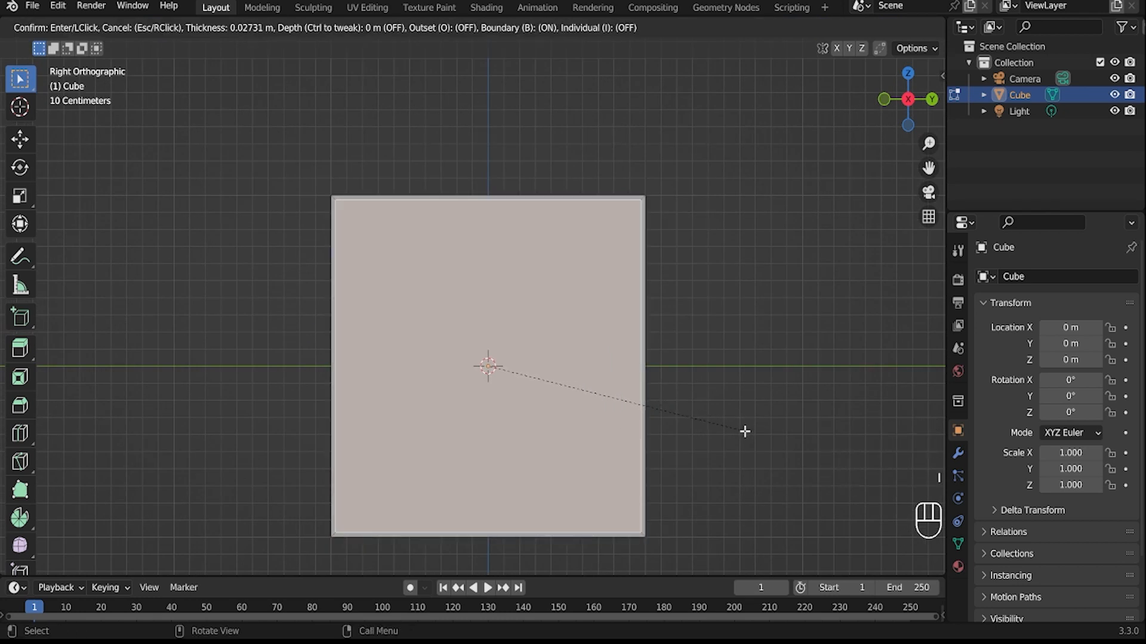
click(743, 430)
middle_drag(500, 391, 548, 398)
click(920, 103)
scroll(411, 238, up, 3)
shift+middle_drag(401, 252, 436, 323)
key(ctrl+b)
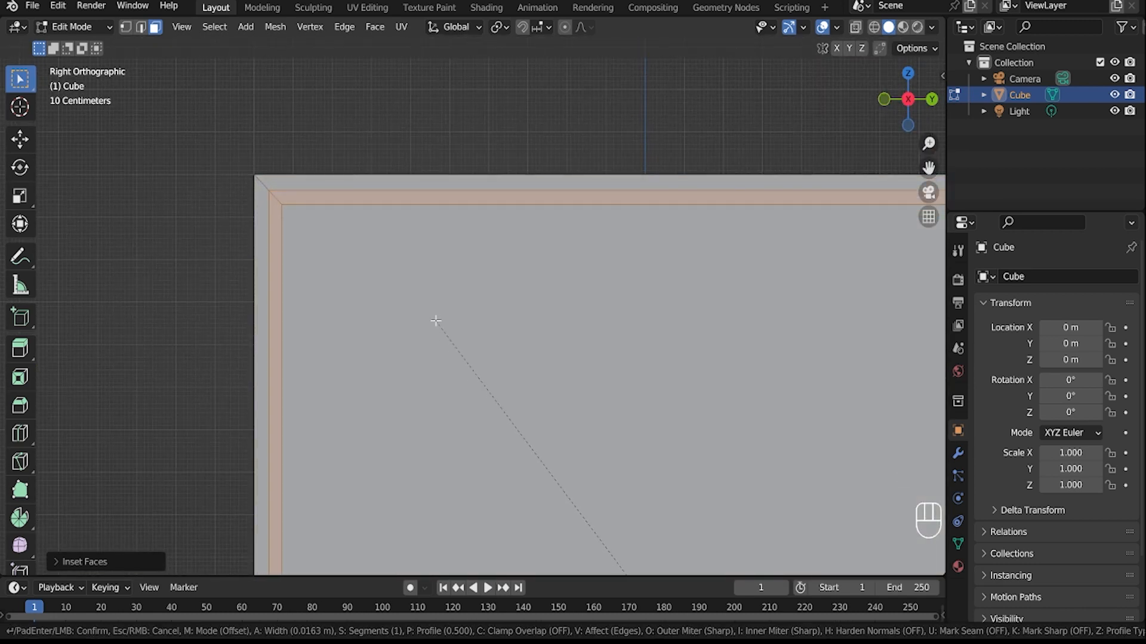
right_click(436, 320)
key(ctrl+q)
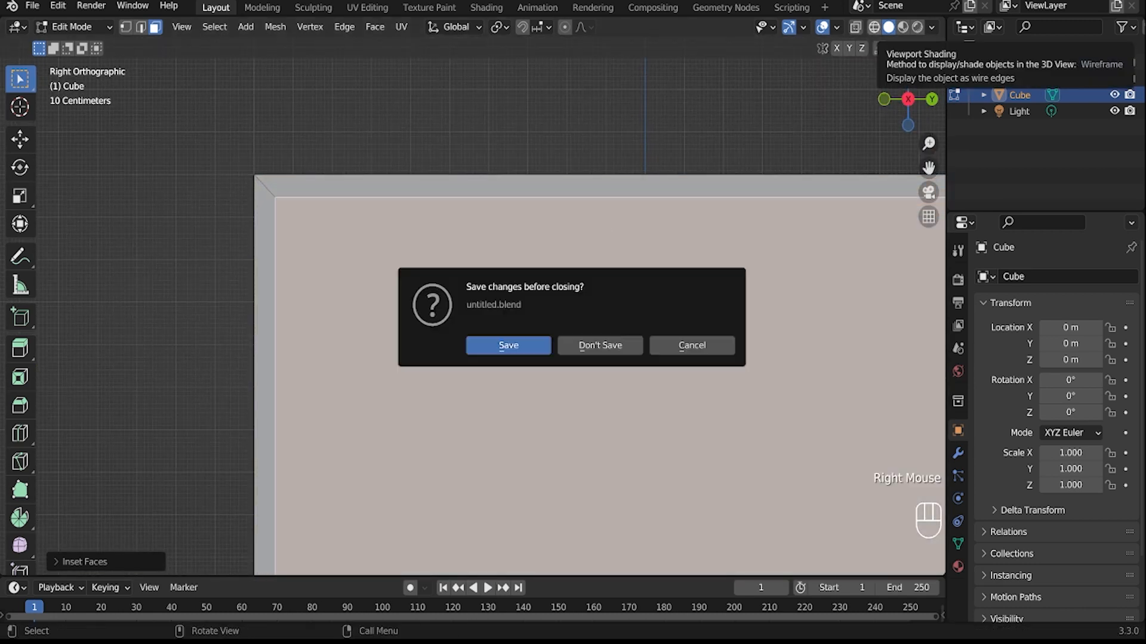
click(665, 345)
scroll(571, 359, down, 4)
key(ctrl+q)
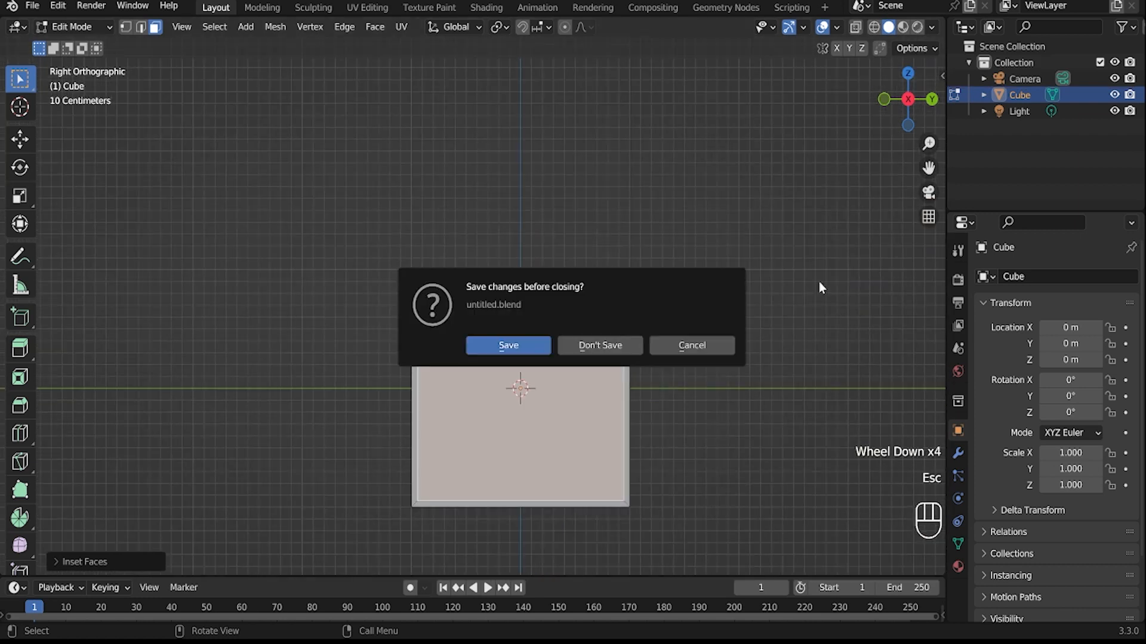
click(605, 349)
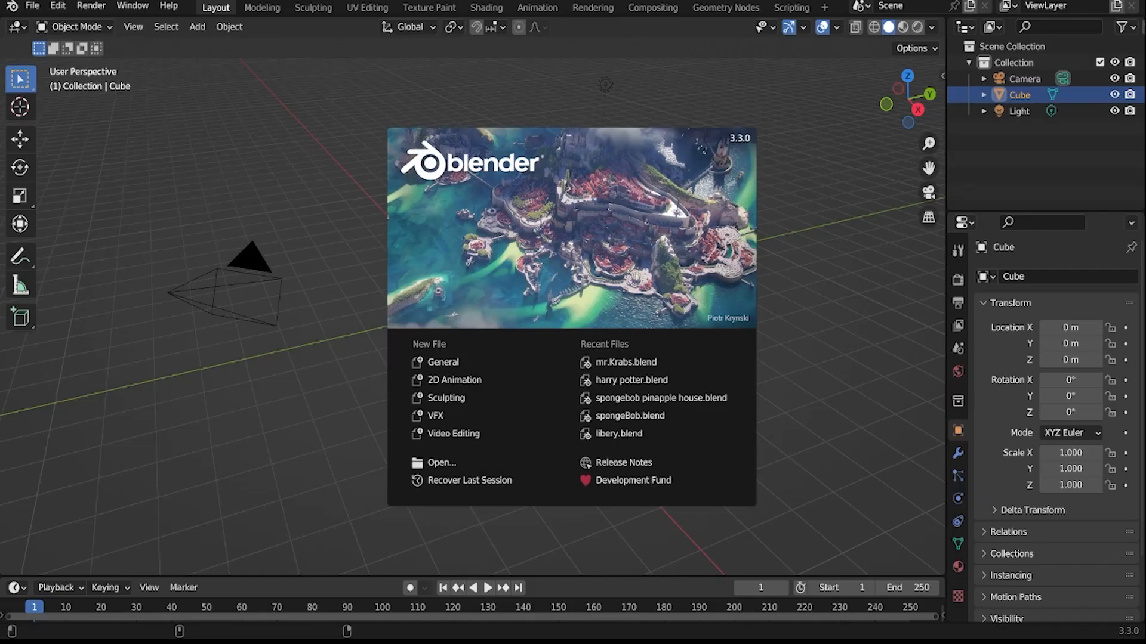
- Dismiss the startup splash screen and turn on the Screencast Keys display
click(797, 428)
key(n)
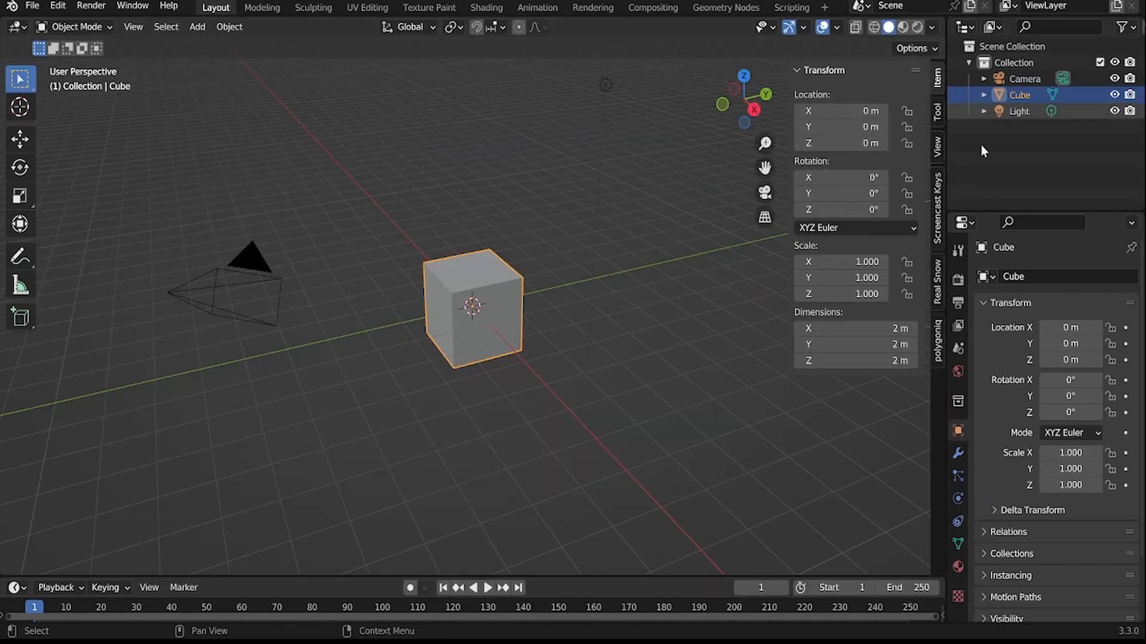
click(938, 209)
click(809, 68)
key(n)
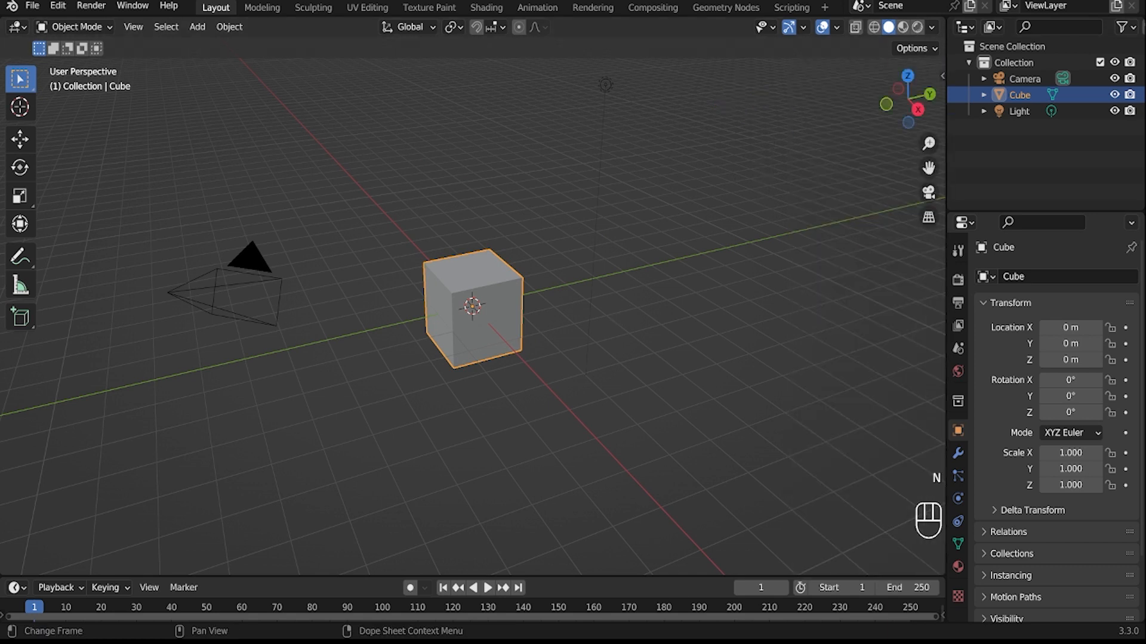
- Inset the cube's right-view (+X) face by about 0.07 m to form an outer rim
middle_drag(579, 349, 473, 289)
click(474, 289)
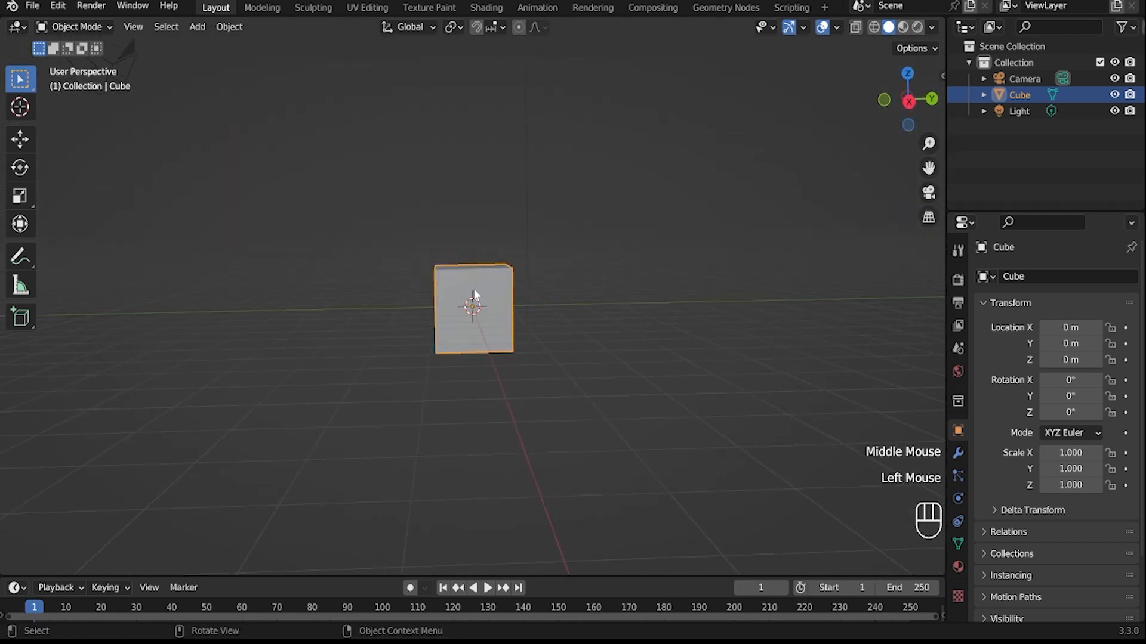
key(Tab)
click(908, 102)
scroll(667, 373, up, 4)
key(3)
click(668, 373)
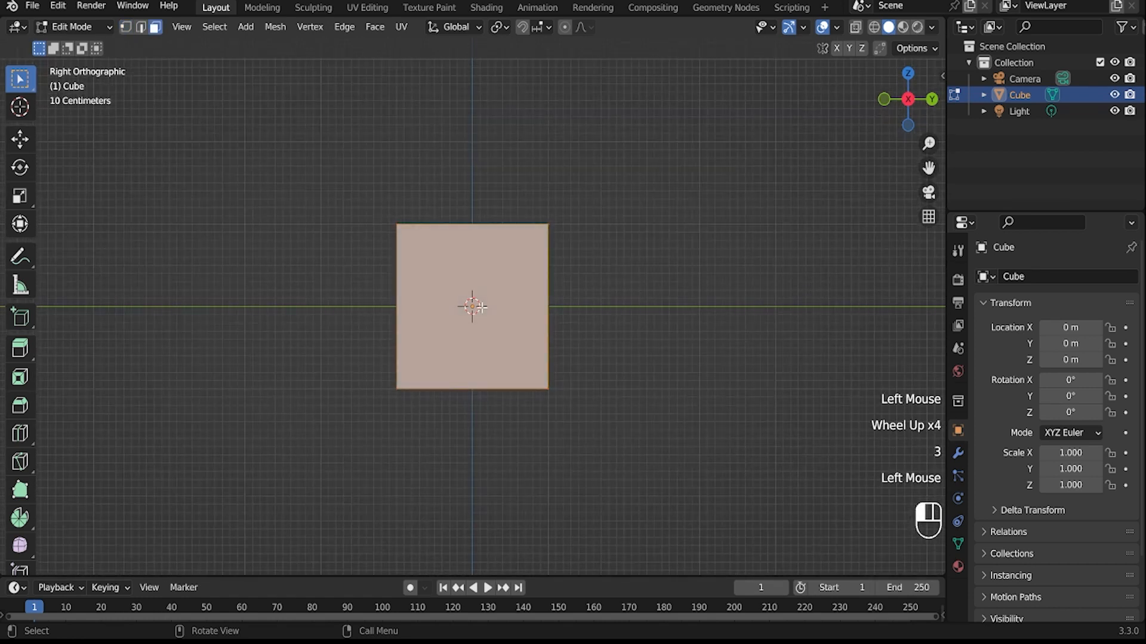
scroll(667, 373, up, 4)
key(i)
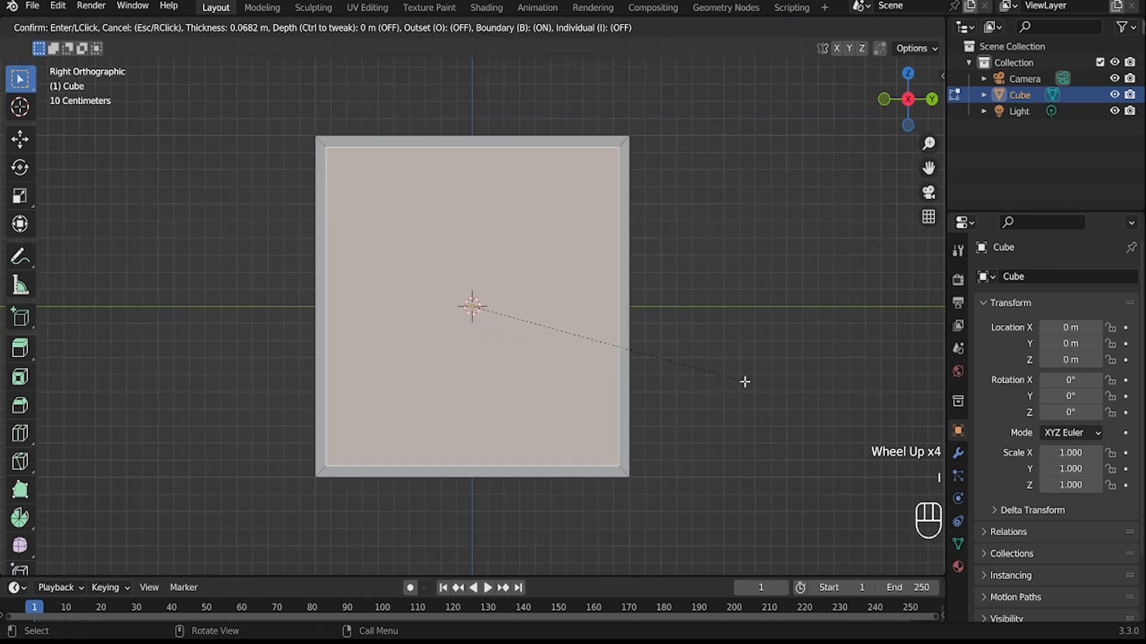
click(746, 383)
- Bevel the inset face's border into a narrow ring around the panel
shift+middle_drag(398, 242, 451, 287)
scroll(451, 287, up, 4)
shift+middle_drag(460, 234, 688, 338)
key(ctrl+b)
click(466, 267)
- Extrude the narrow ring about 0.07 m into the cube to cut a groove around the front
scroll(616, 357, down, 1)
scroll(617, 357, down, 1)
key(e)
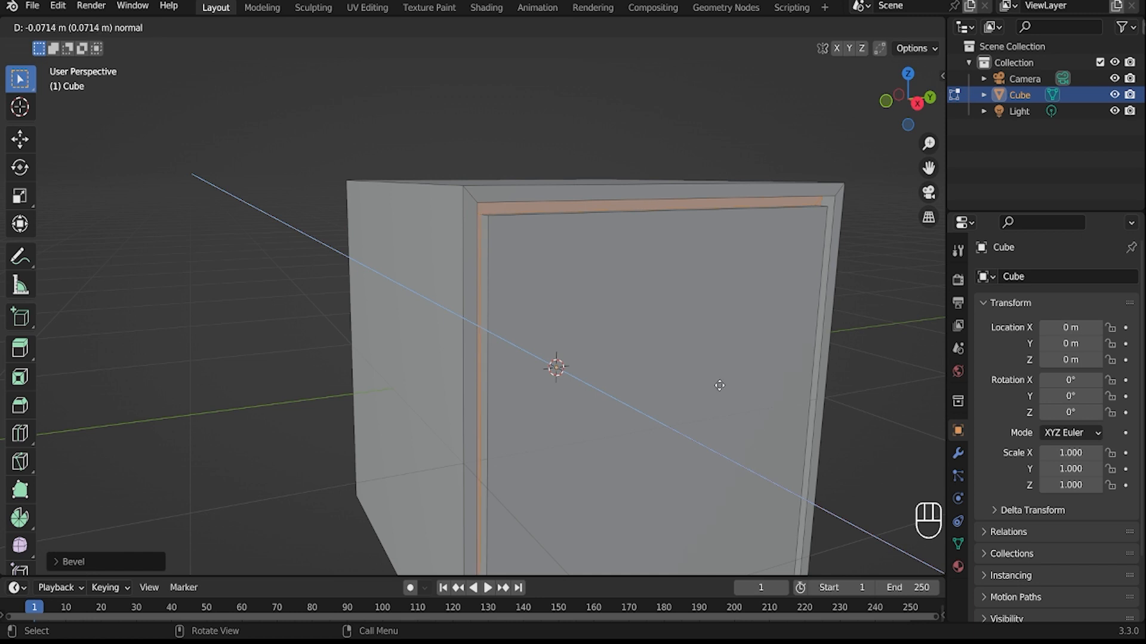
click(720, 388)
- Inset the central front face inside the groove by about 0.12 m
middle_drag(720, 388, 670, 330)
click(648, 365)
scroll(651, 362, down, 2)
click(907, 102)
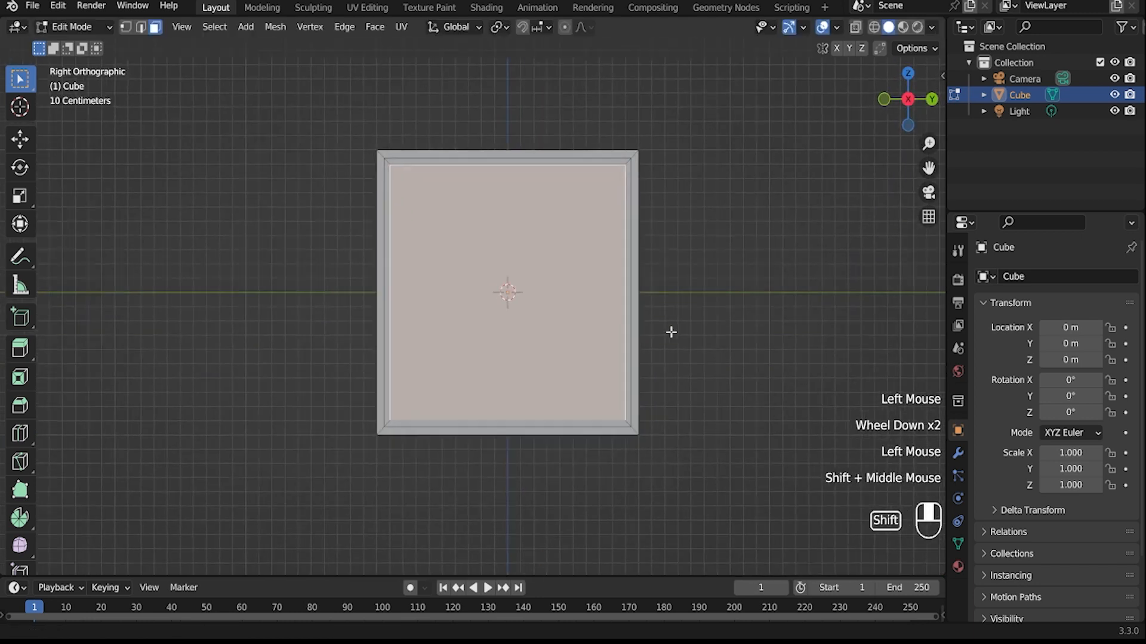
scroll(670, 330, up, 1)
key(i)
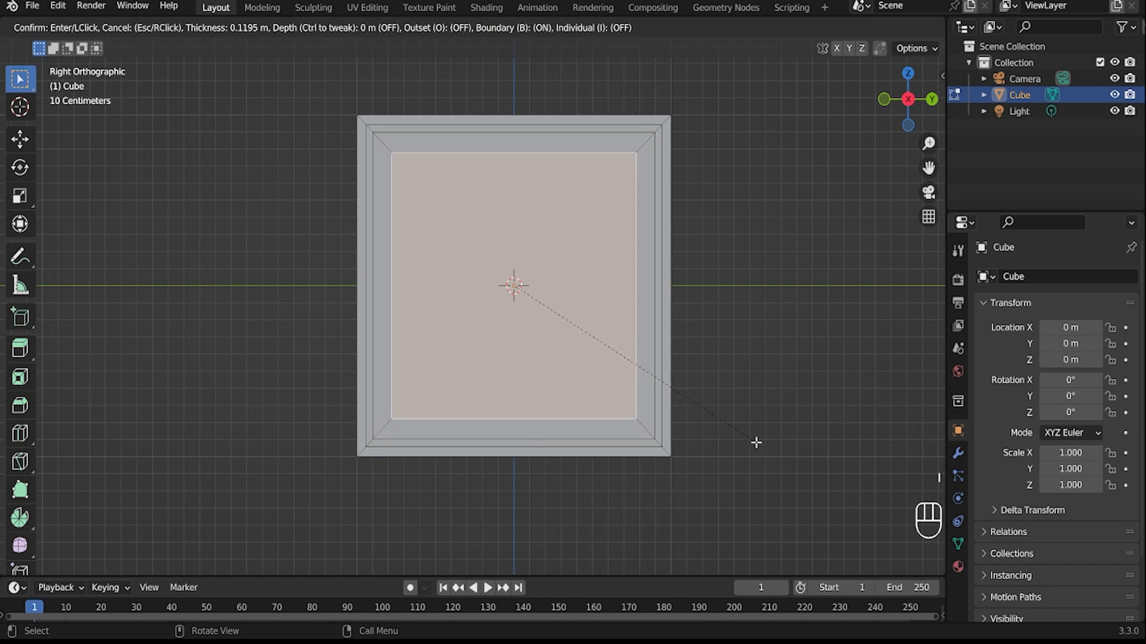
click(708, 417)
- Extrude the inset face about 0.27 m into the cube and scale its end slightly smaller to taper the recess
middle_drag(708, 417, 627, 443)
key(e)
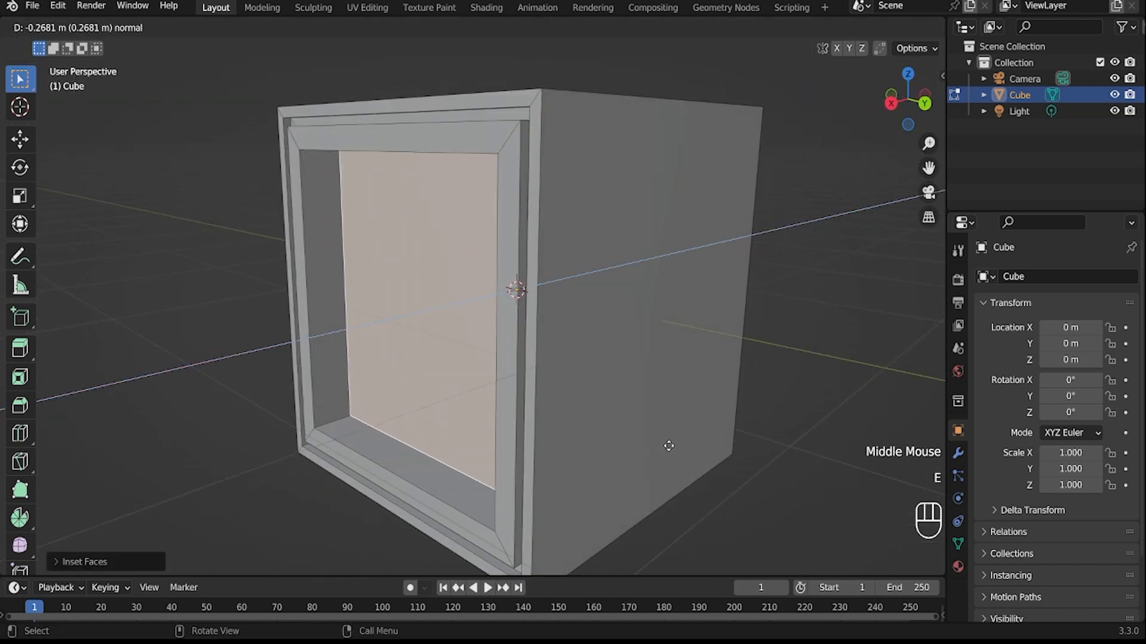
click(670, 446)
click(890, 103)
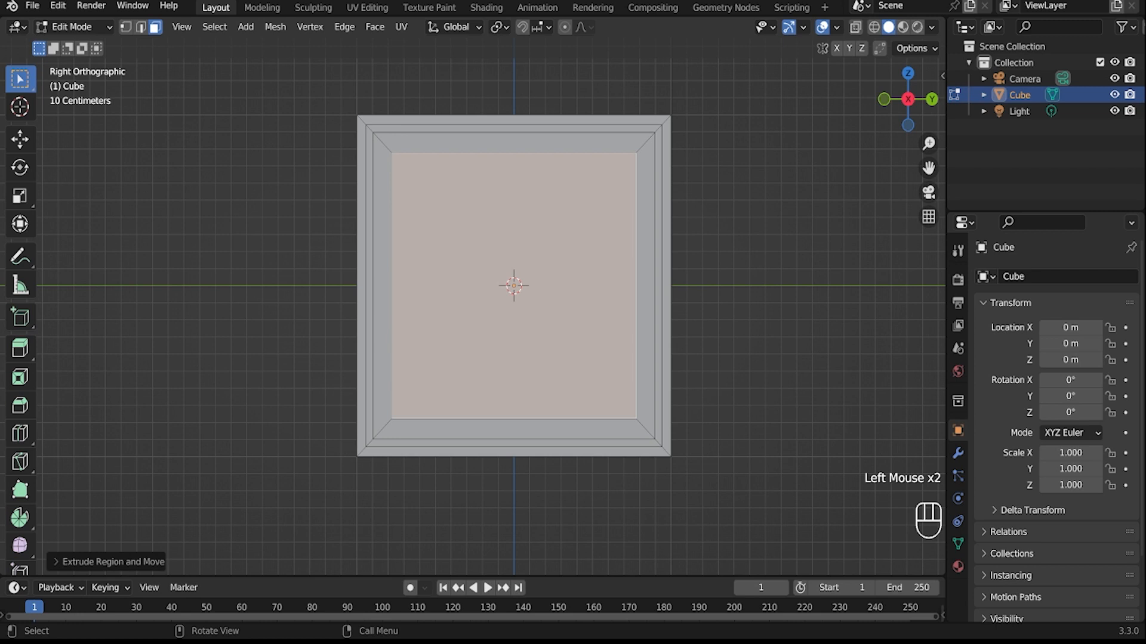
key(s)
click(749, 473)
- Extrude the scaled face about 0.23 m deeper into the recess
middle_drag(750, 473, 659, 460)
key(e)
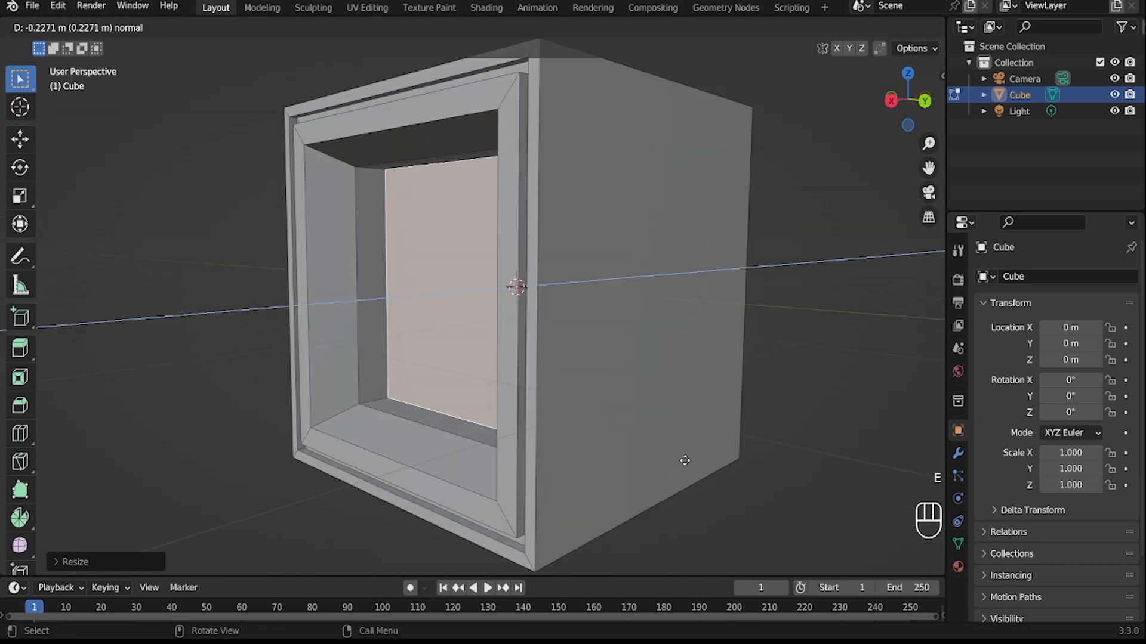
click(681, 460)
- Subdivide the recess's back face into an even grid with 10 cuts
click(893, 101)
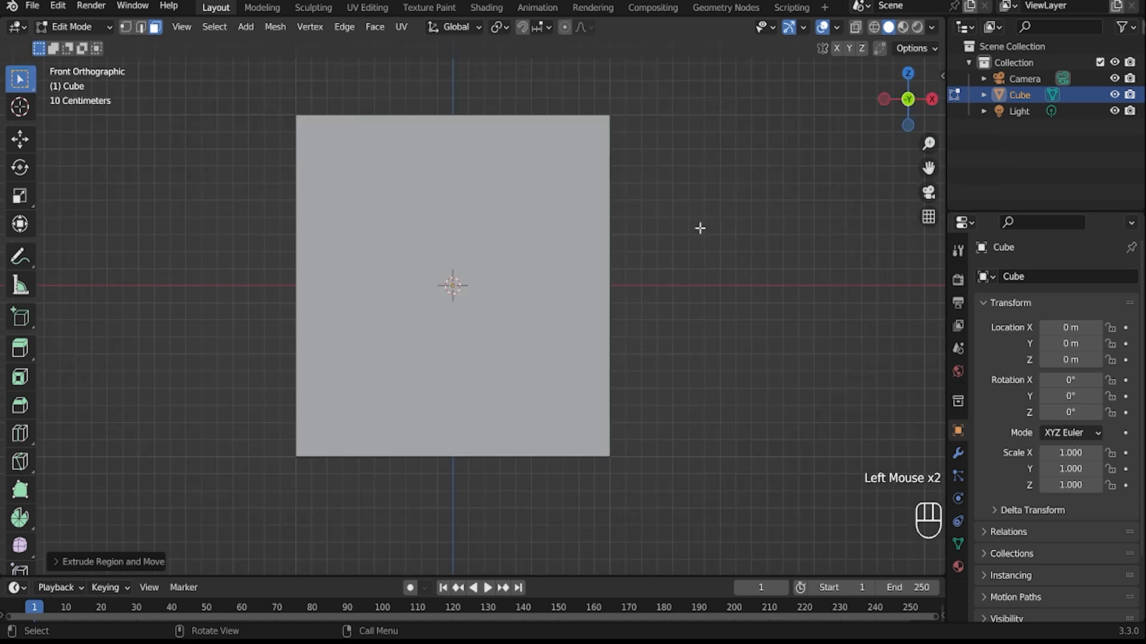
click(908, 99)
right_click(568, 280)
click(559, 310)
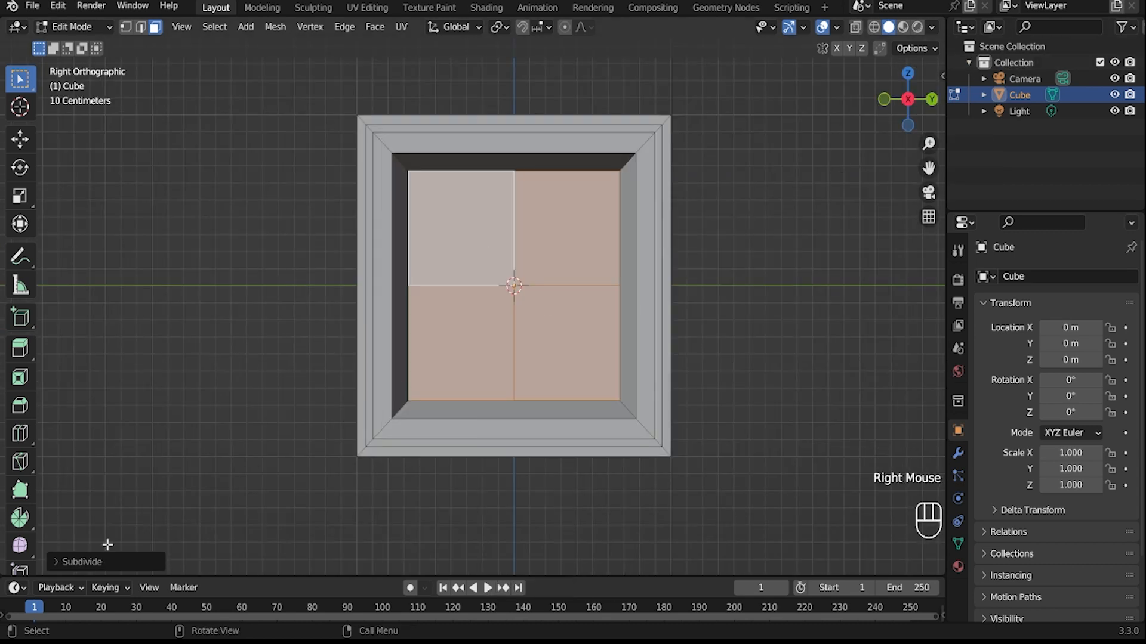
click(245, 450)
click(245, 450)
click(245, 450)
- Bulge the subdivided screen outward by moving its centre vertices about 0.22 m along X with smooth proportional editing of size 1 m
key(1)
click(527, 300)
click(931, 99)
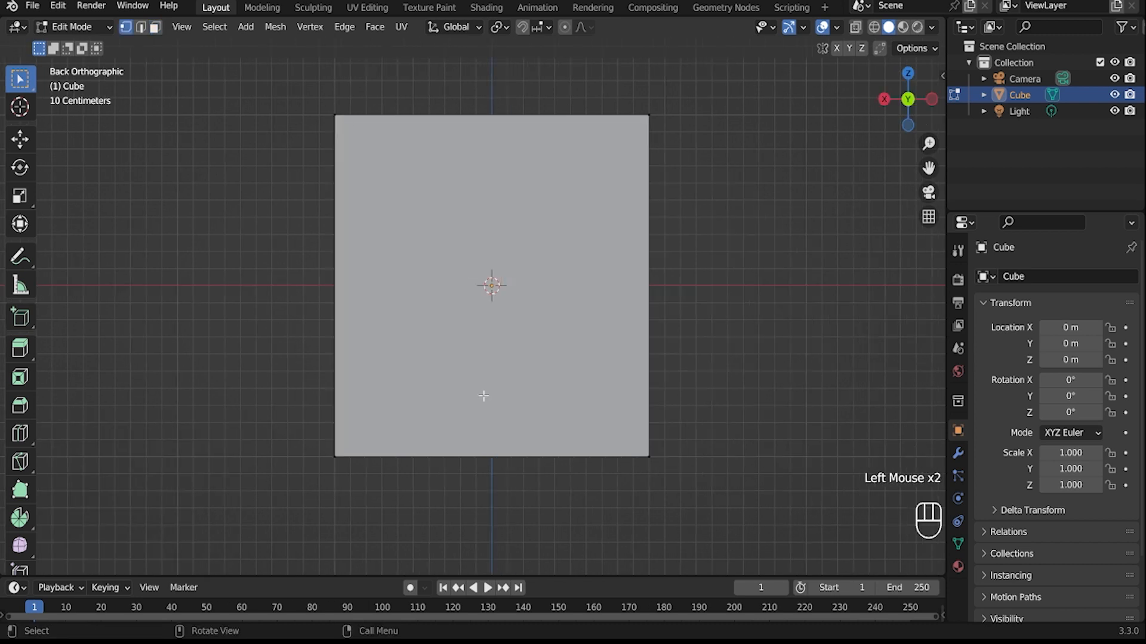
key(alt+z)
key(g)
right_click(426, 412)
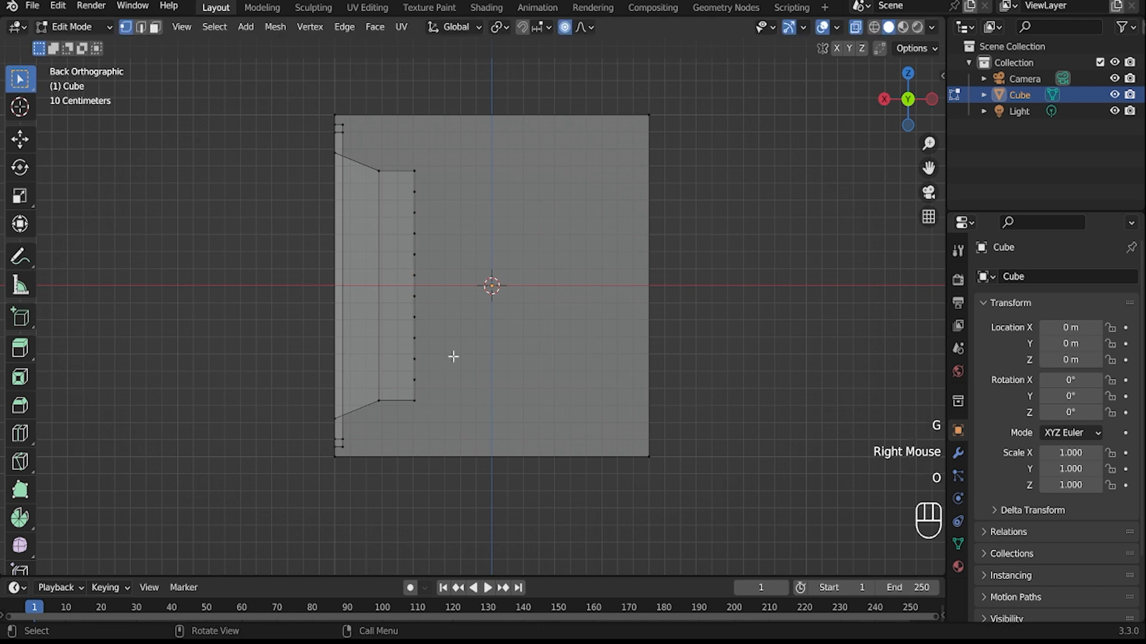
key(g)
key(y)
key(x)
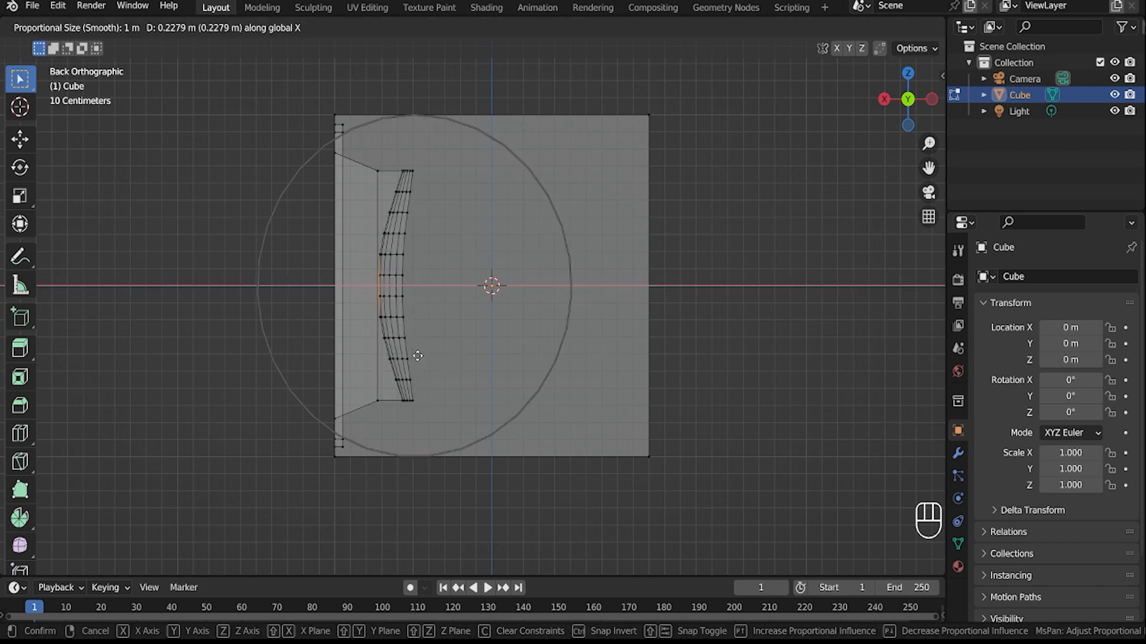
click(418, 356)
- Shade the object smooth and enable Auto Smooth at 30°
middle_drag(418, 356, 529, 371)
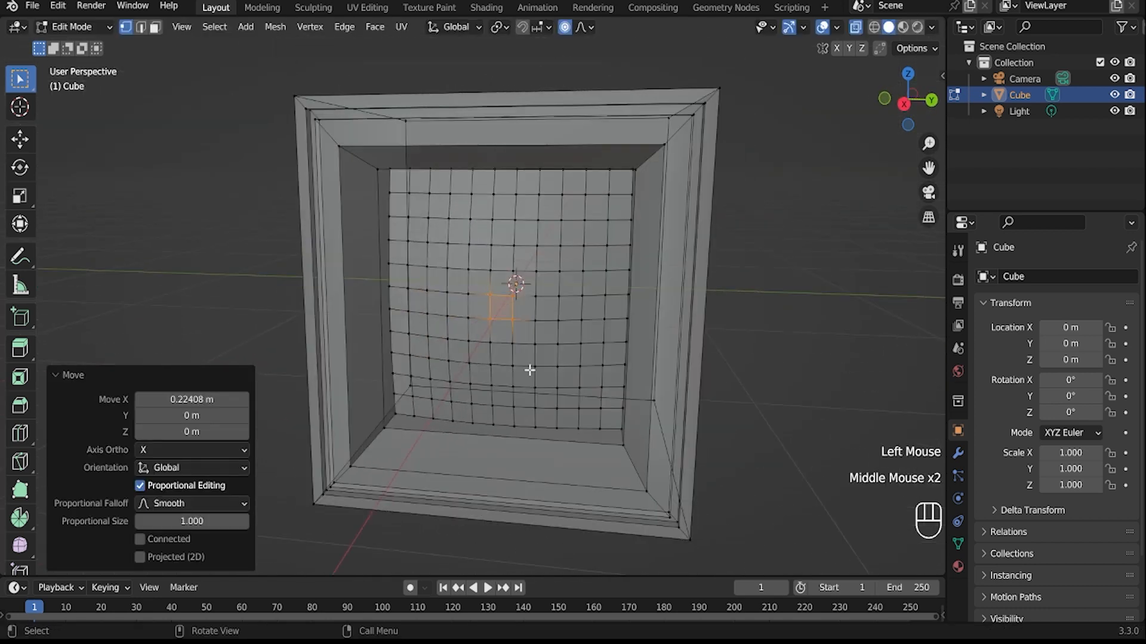
key(alt+z)
key(Tab)
right_click(536, 295)
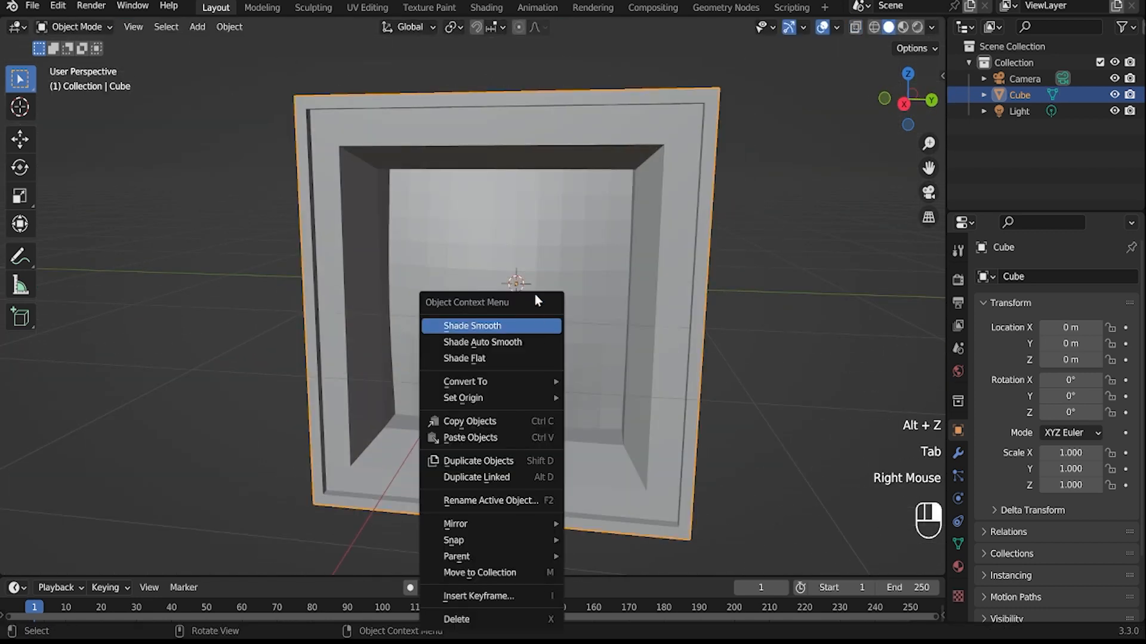
click(528, 325)
click(958, 544)
scroll(1006, 547, down, 2)
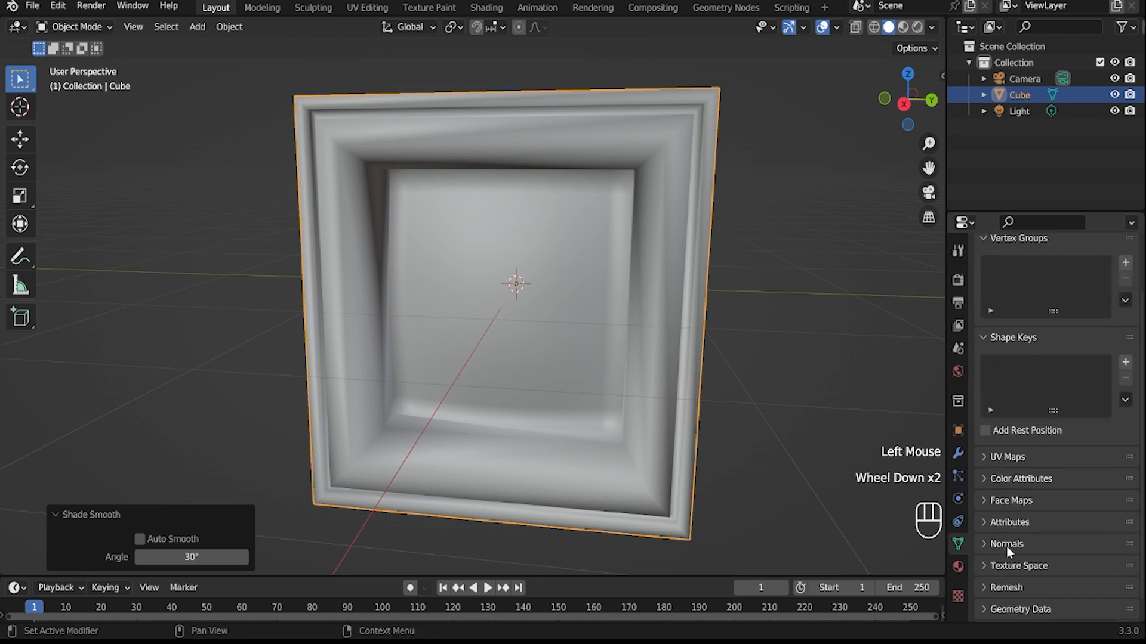
click(1007, 543)
click(1045, 568)
- Bevel the edges of the cube's outer side and back faces with a width of 0.0214 m and 4 segments
middle_drag(535, 361, 617, 345)
key(Tab)
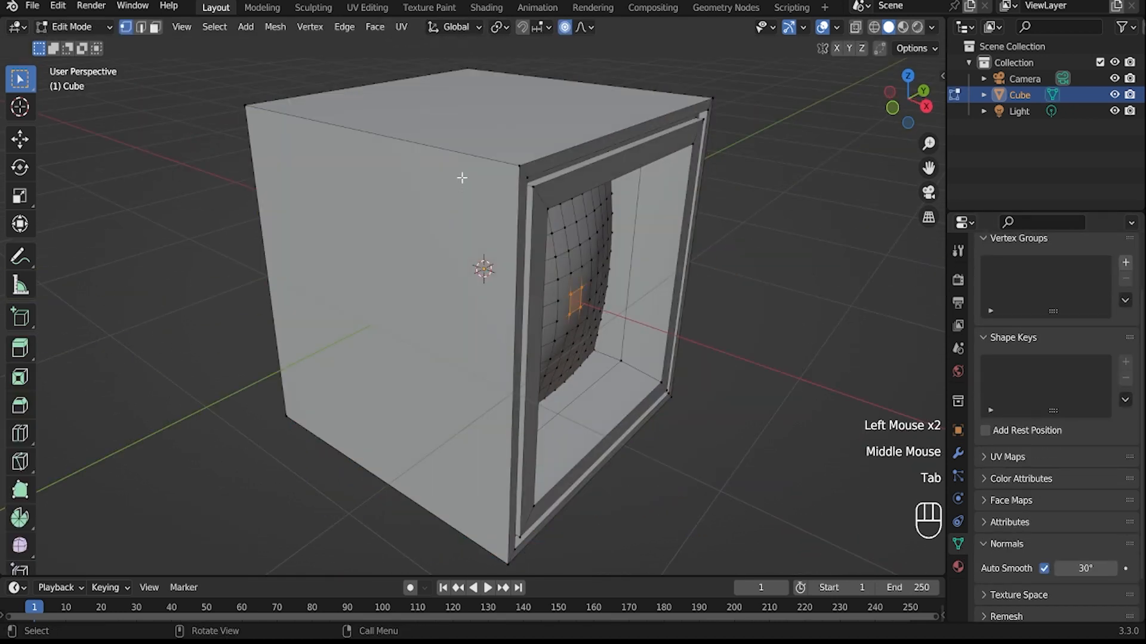
key(3)
alt+click(458, 177)
scroll(458, 177, down, 2)
middle_drag(458, 177, 448, 242)
shift+click(481, 281)
scroll(421, 207, up, 1)
middle_drag(421, 206, 483, 239)
key(ctrl+b)
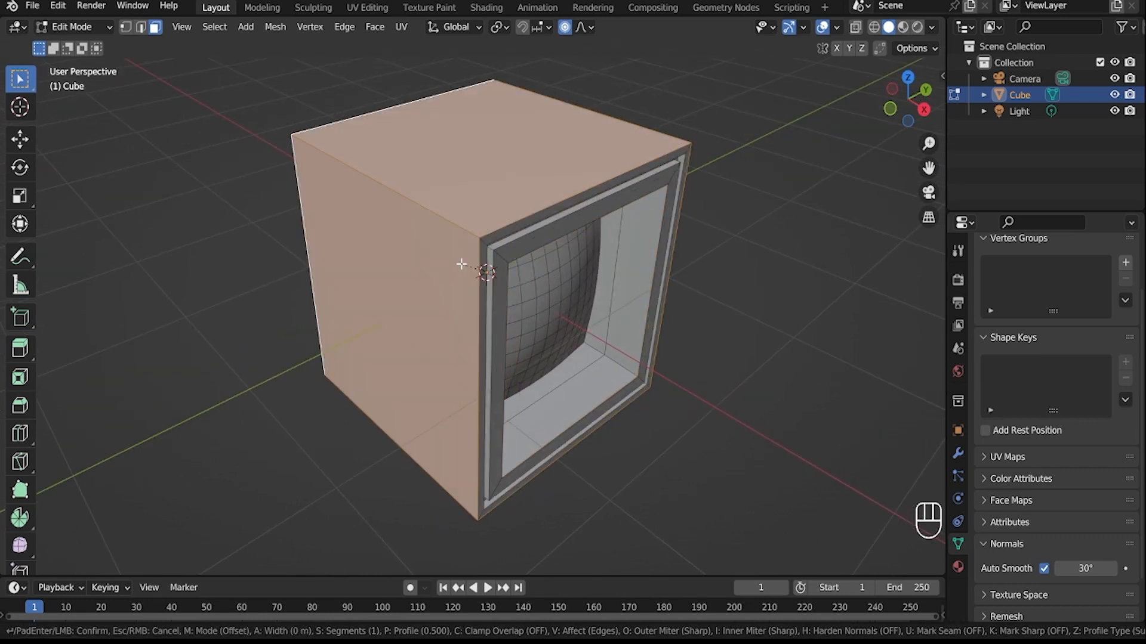
right_click(466, 264)
scroll(466, 264, up, 2)
shift+middle_drag(481, 261, 481, 268)
middle_drag(480, 269, 540, 297)
key(ctrl+b)
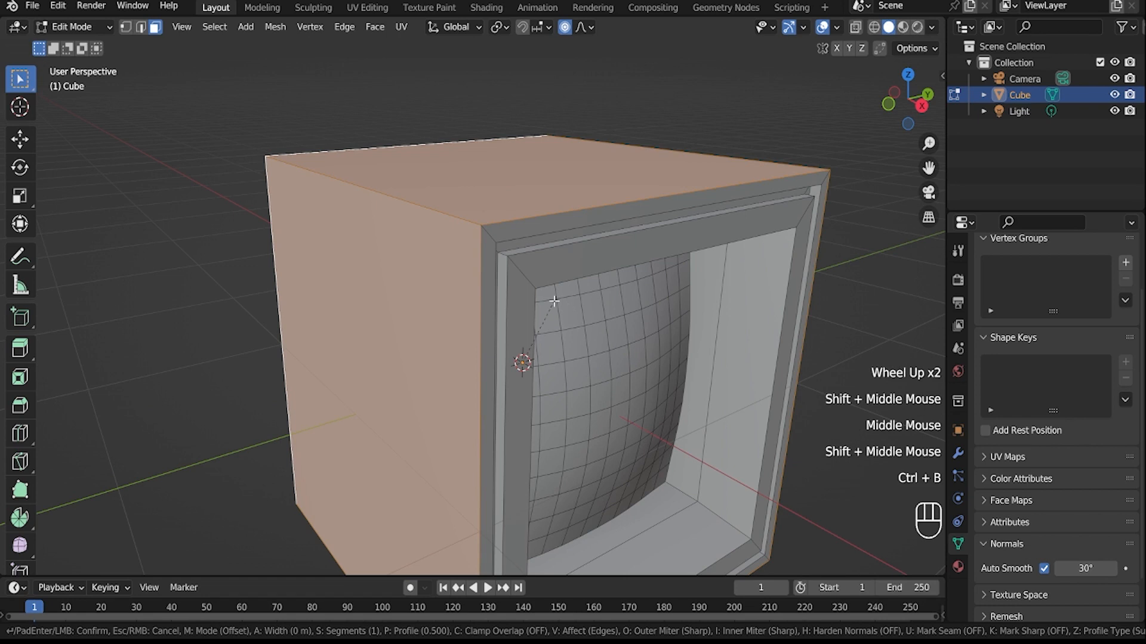
scroll(566, 300, up, 1)
scroll(566, 299, up, 1)
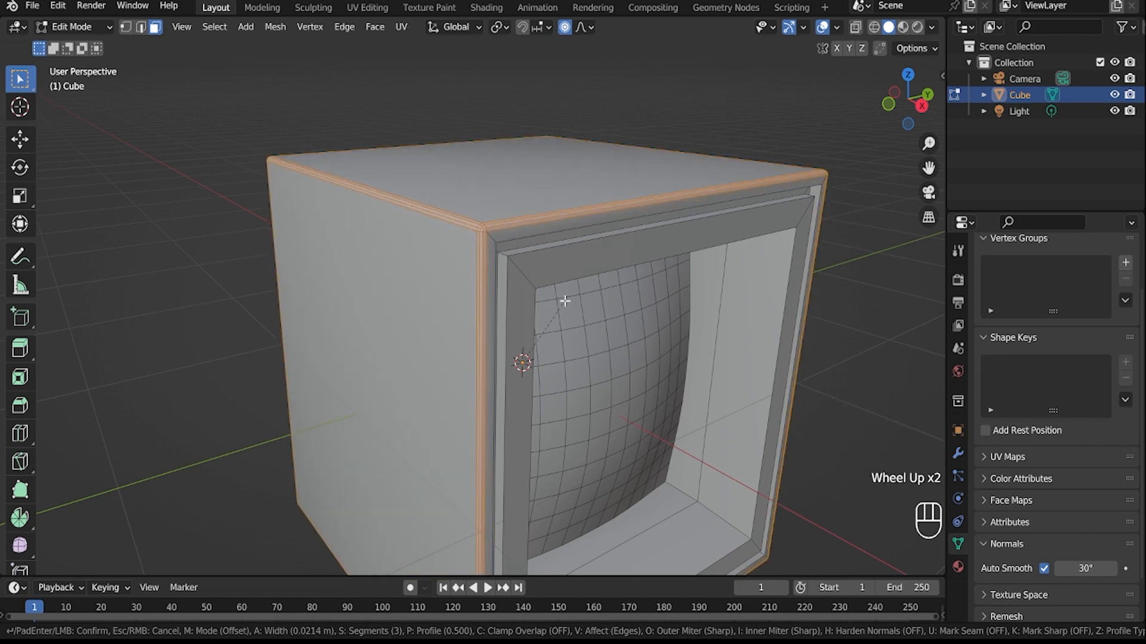
click(564, 301)
right_click(574, 247)
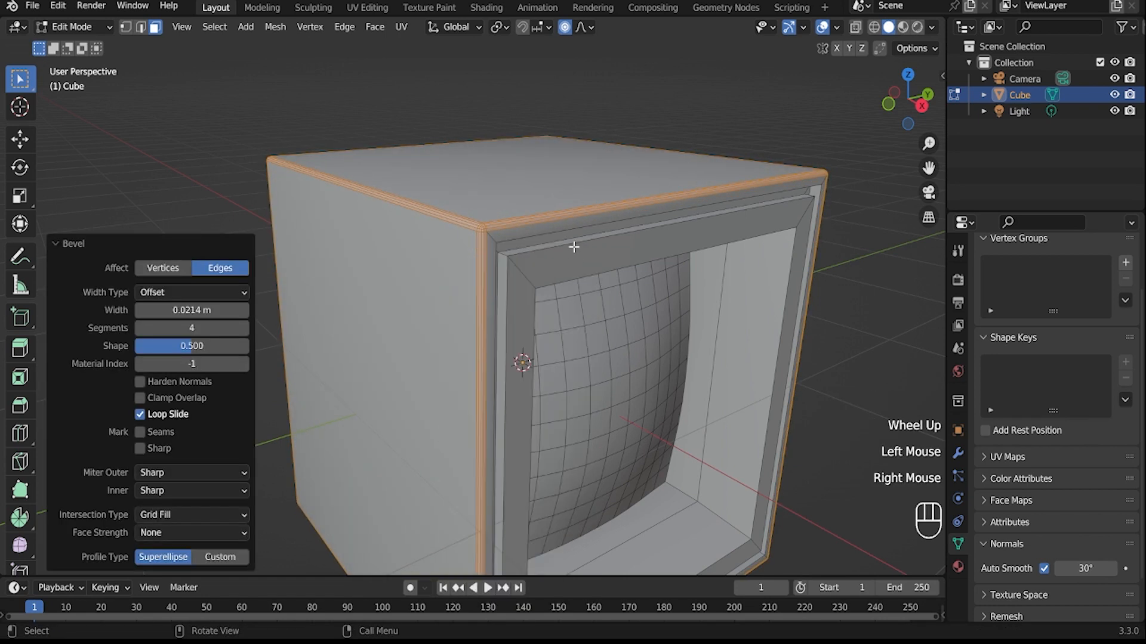
- Bevel the face loops of the groove around the front with a width of about 0.0115 m and 4 segments
alt+click(506, 256)
middle_drag(506, 256, 281, 181)
alt+shift+click(202, 161)
middle_drag(202, 161, 529, 327)
alt+shift+click(294, 224)
scroll(396, 238, up, 2)
key(ctrl+b)
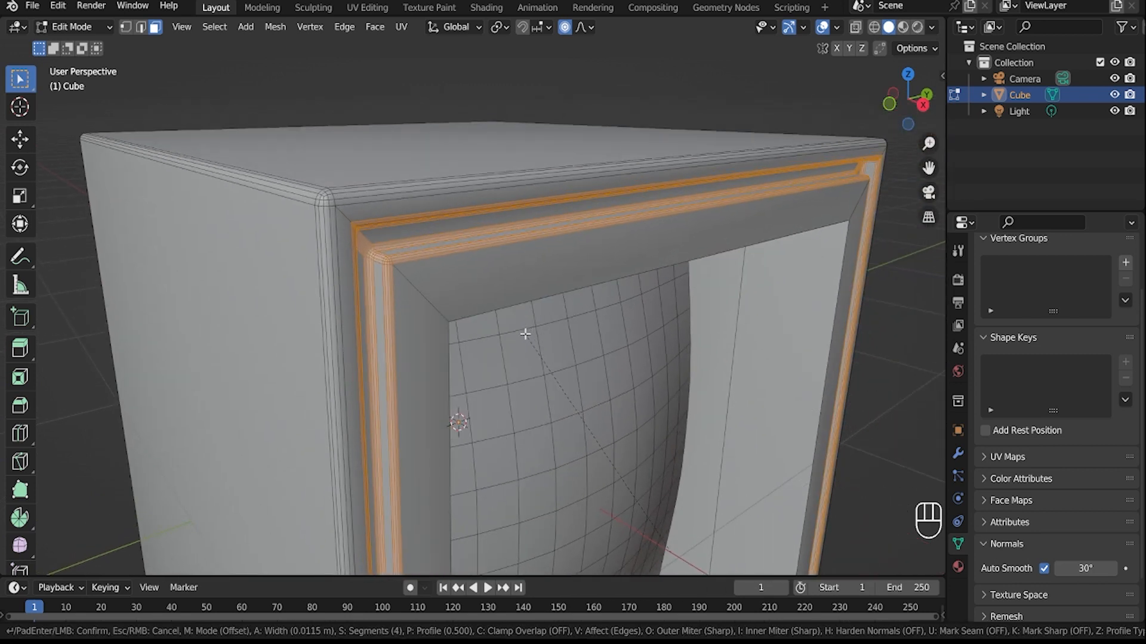
click(525, 332)
scroll(525, 332, down, 3)
- Bevel the edge loop around the front opening with a width of 0.0143 m and 4 segments
key(Tab)
middle_drag(525, 333, 302, 272)
key(Tab)
key(2)
alt+click(349, 357)
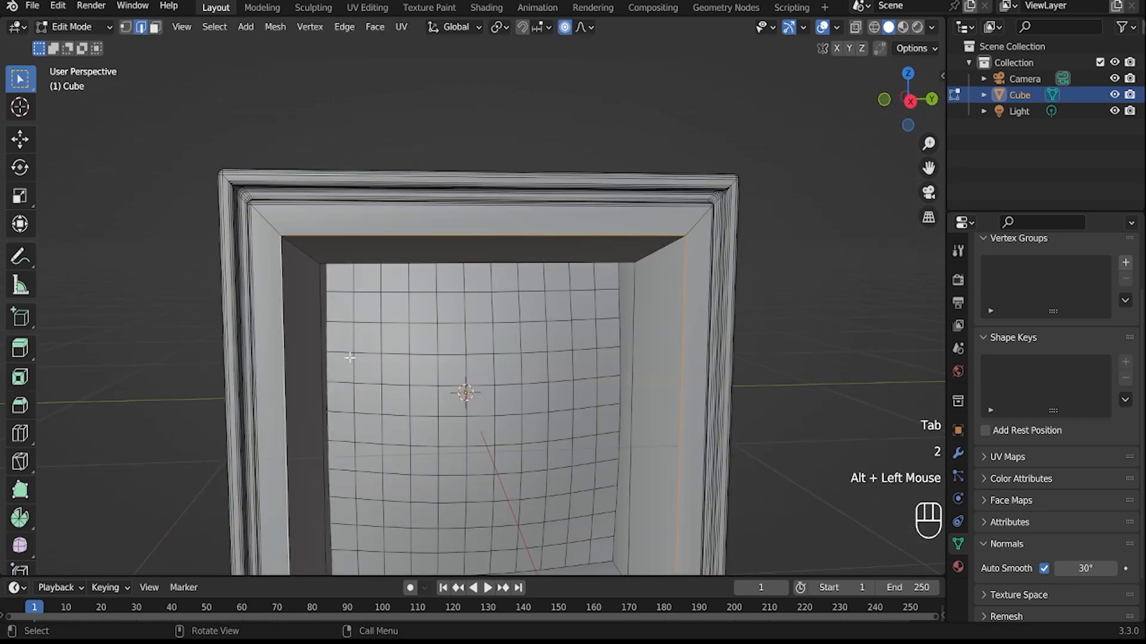
key(ctrl+b)
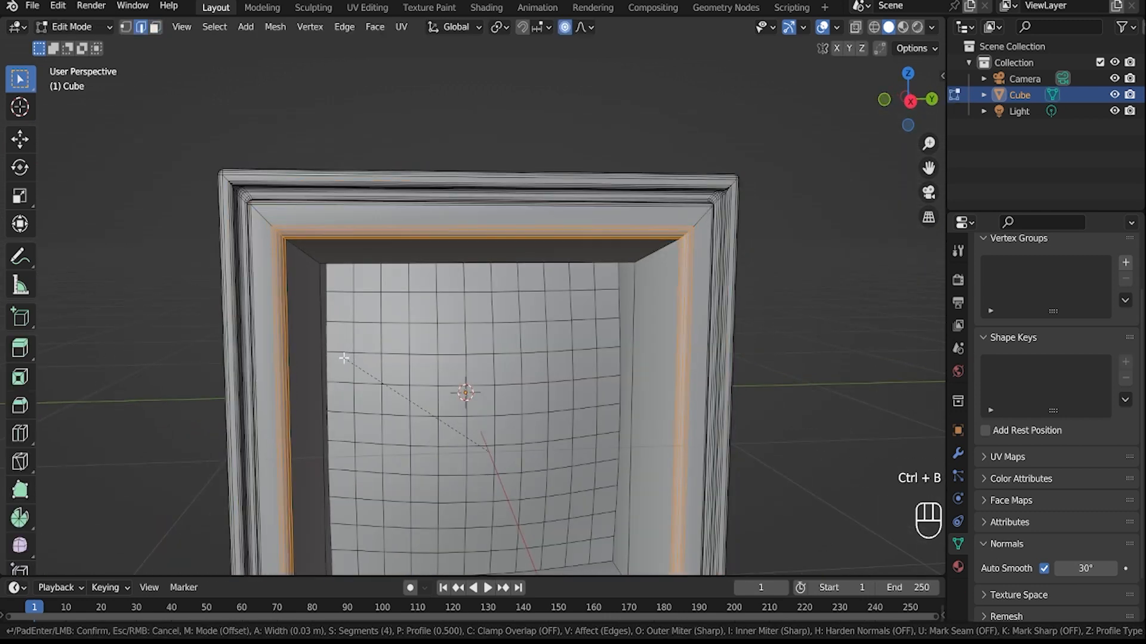
click(303, 301)
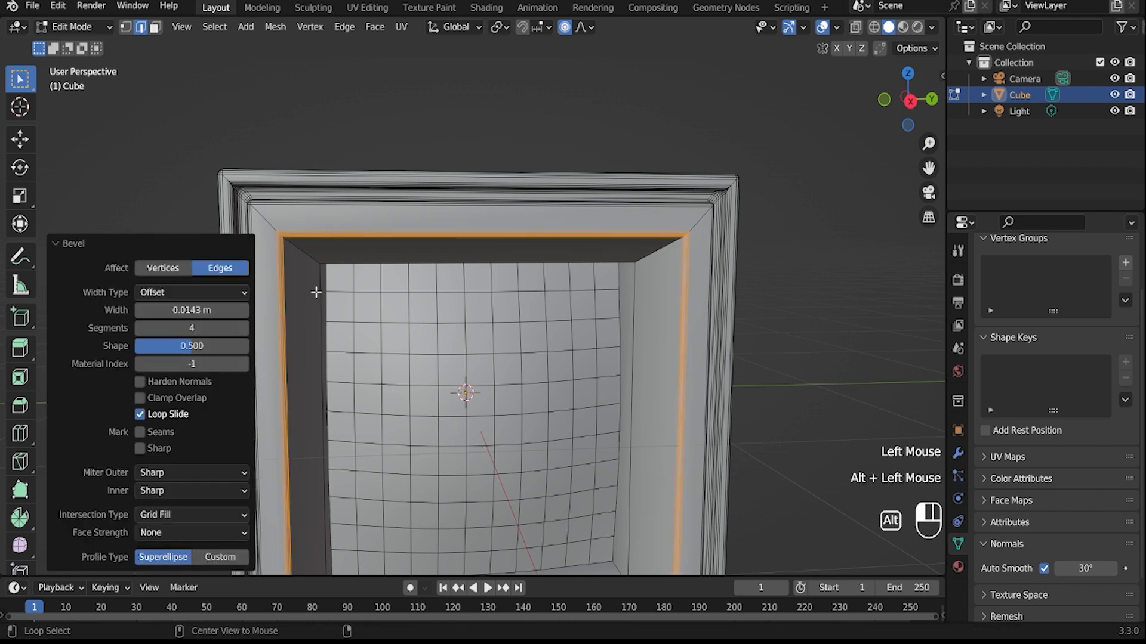
- Bevel the inner edge loop of the recess where its walls meet the screen
alt+click(316, 292)
key(ctrl+b)
click(422, 341)
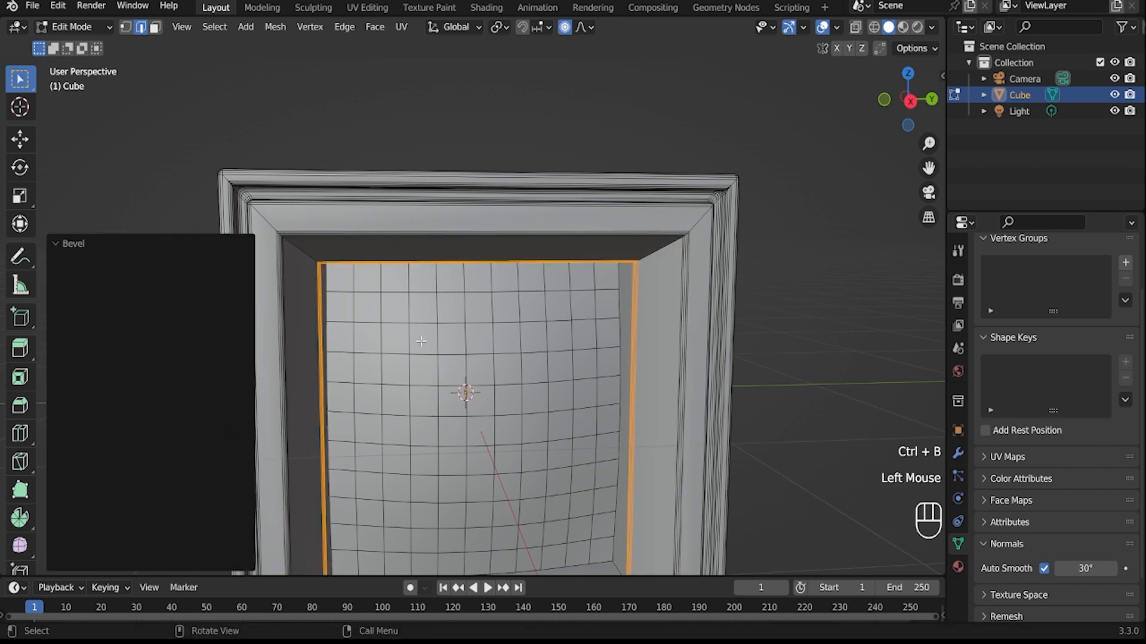
- Scale the whole television down slightly along Z to make it wider than tall
scroll(664, 402, down, 2)
click(667, 406)
middle_drag(667, 406, 706, 463)
key(Tab)
key(s)
key(z)
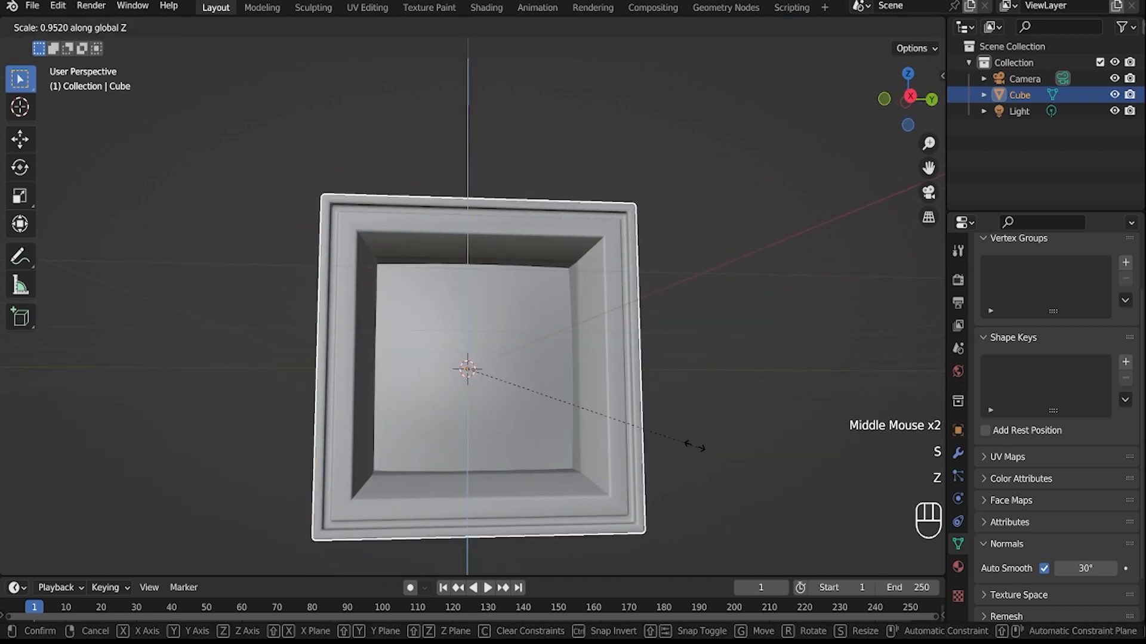
click(673, 420)
- Select the large bottom face of the television body in face mode
click(910, 97)
mouse_move(621, 334)
middle_down()
mouse_move(576, 356)
mouse_move(642, 343)
middle_up()
middle_drag(698, 241, 590, 427)
key(Tab)
key(3)
click(540, 432)
middle_click(540, 432)
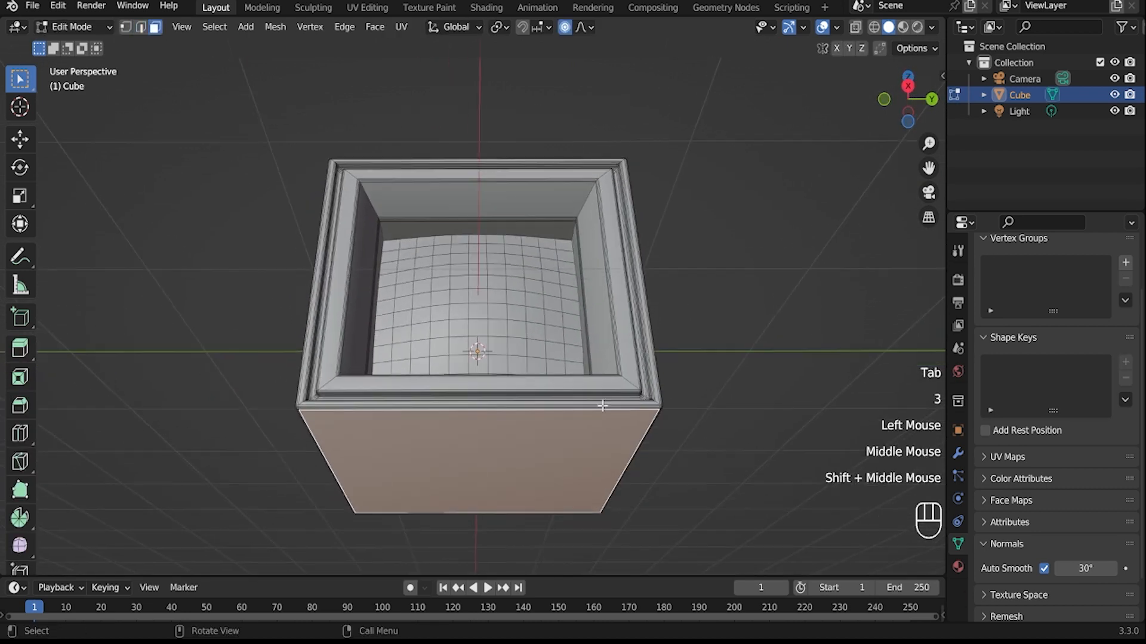
key(e)
right_click(591, 462)
key(ctrl+i)
key(ctrl+z)
key(ctrl+z)
- Inset the body's bottom face by 0.1331 m and extrude it downward as the first stand block
key(i)
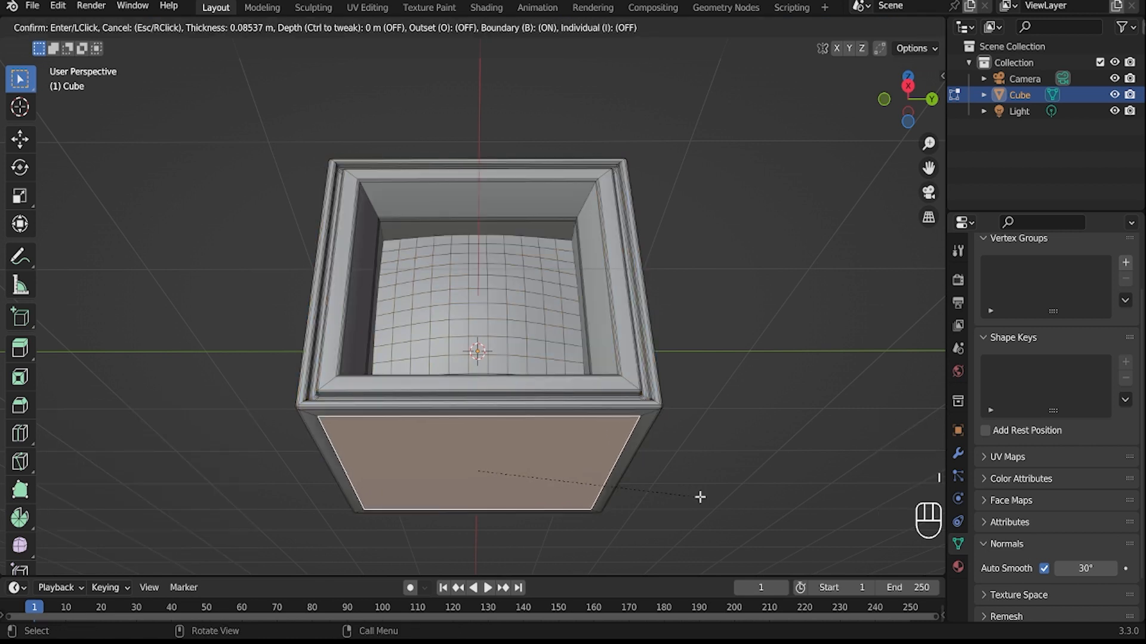
click(677, 468)
click(907, 85)
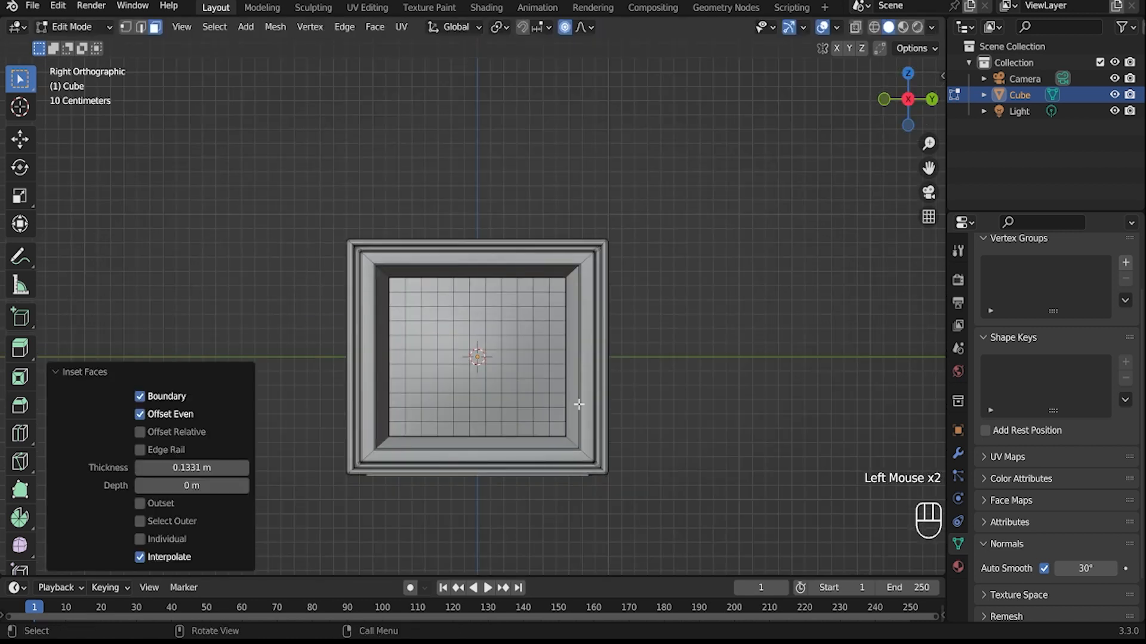
key(e)
click(578, 448)
- Inset the stand block's bottom face and extrude it 0.24785 m downward as a narrower second block
middle_drag(578, 448, 766, 473)
key(i)
click(678, 378)
middle_drag(677, 378, 561, 411)
key(e)
click(567, 471)
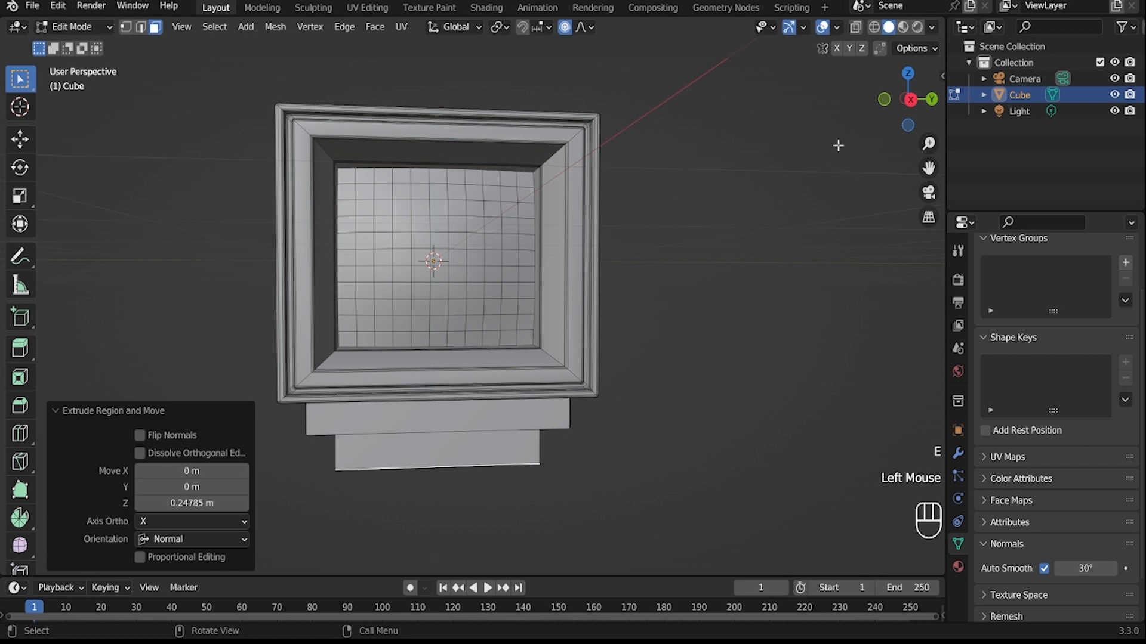
- Round the vertical edges of the lower stand block with a wide 4-segment bevel
click(909, 106)
key(alt+z)
key(2)
drag(297, 421, 604, 435)
key(alt+z)
key(ctrl+b)
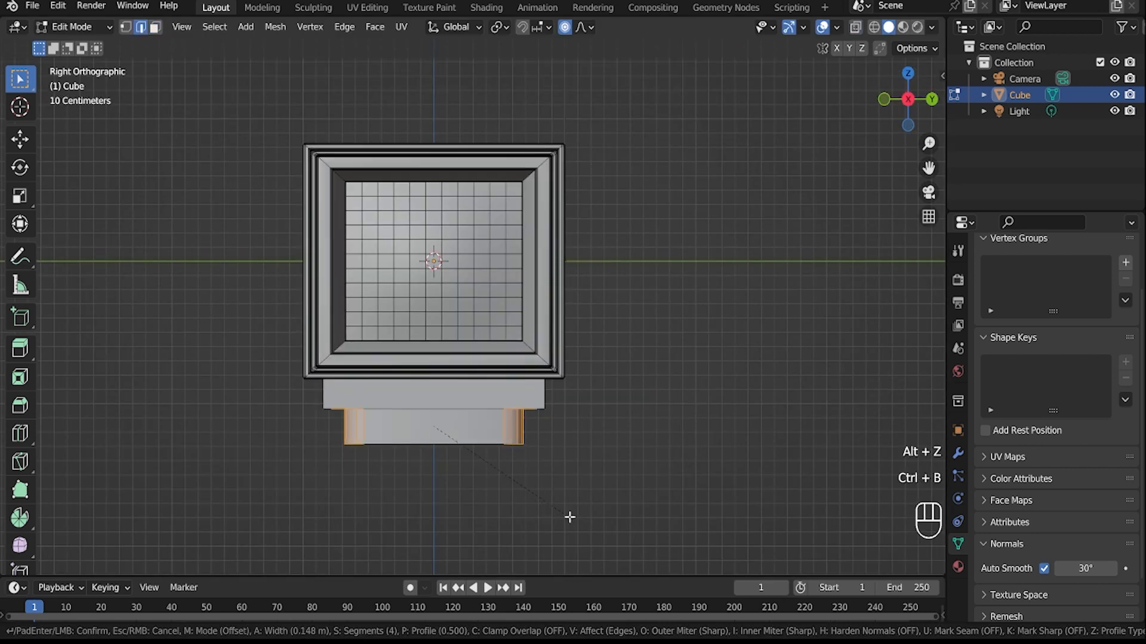
click(591, 528)
- Extrude the rounded block's bottom face in place and scale it outward by 1.372 to form a flange
middle_drag(591, 528, 558, 507)
key(3)
click(457, 409)
key(e)
key(s)
click(533, 484)
key(s)
key(x)
right_click(597, 515)
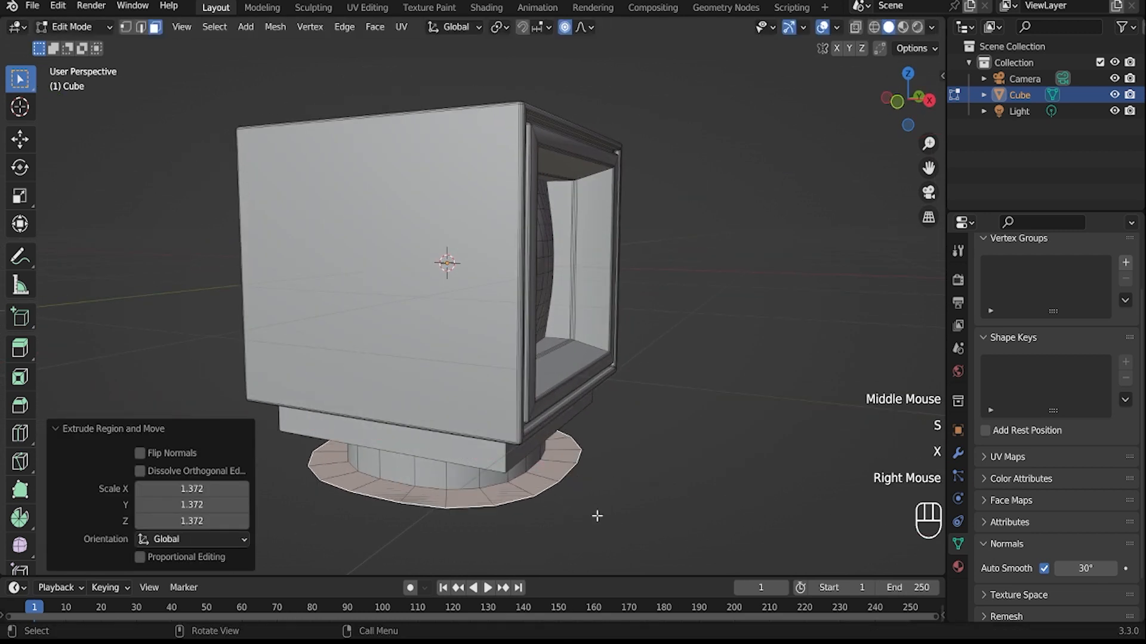
- Turn off proportional editing and scale the flange by 0.877 along X
key(o)
key(s)
key(x)
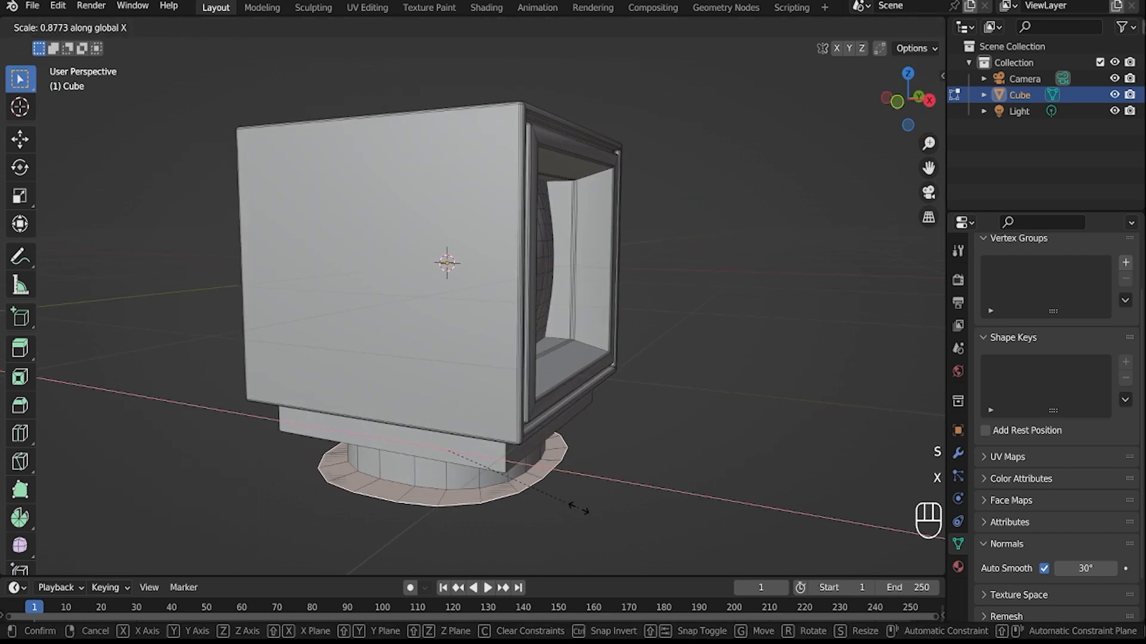
click(579, 509)
- Extrude the flange downward by about 0.24 m to form the base, and return to Object Mode with everything deselected
click(918, 96)
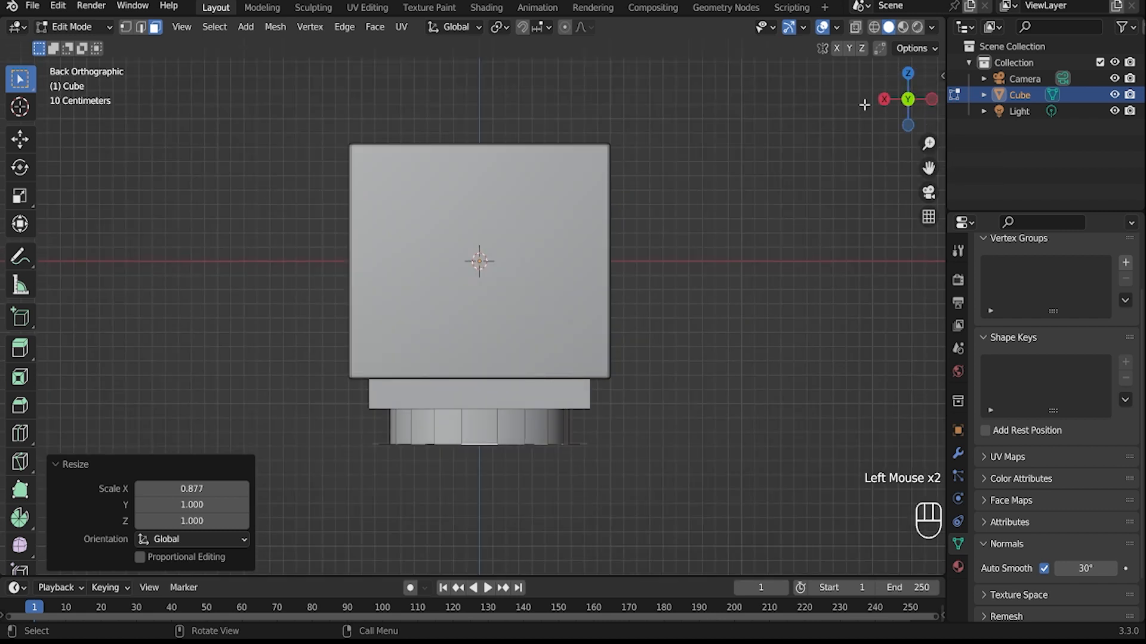
click(886, 100)
key(e)
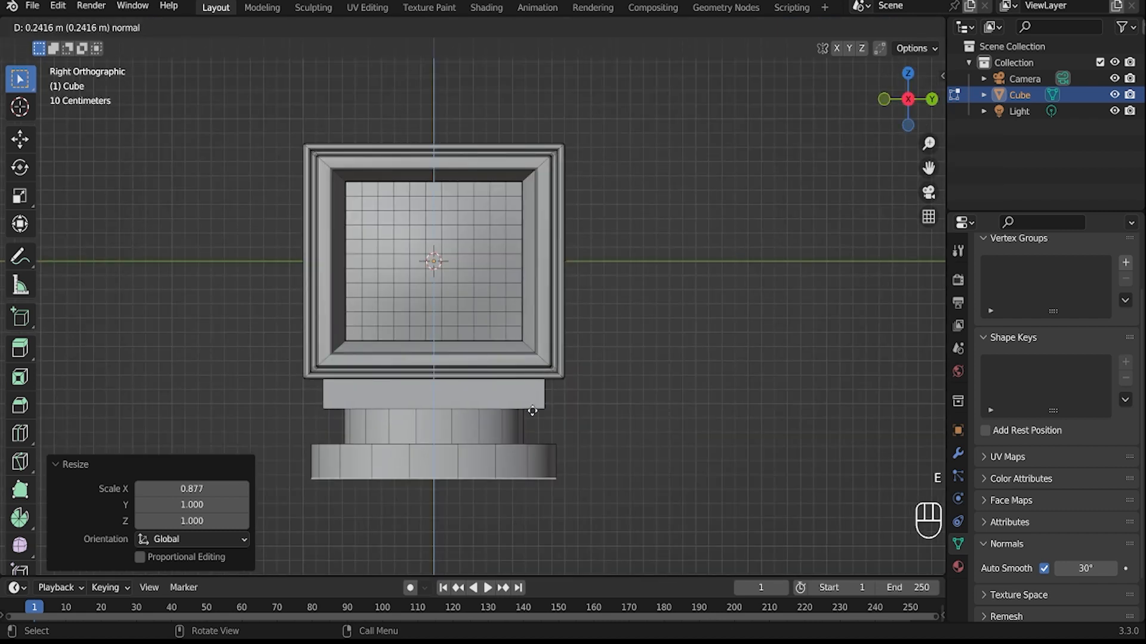
click(574, 429)
key(Tab)
scroll(603, 456, down, 2)
middle_drag(574, 429, 514, 373)
click(603, 454)
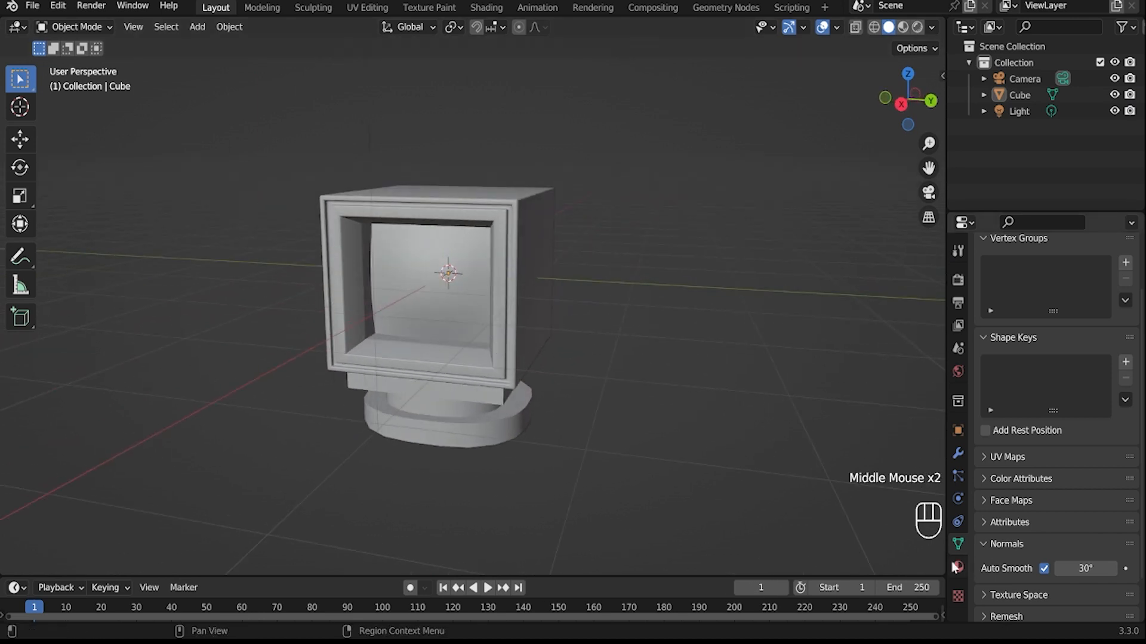
- Enable Ambient Occlusion with a distance of 4.6 m and switch the viewport to material preview shading
click(963, 277)
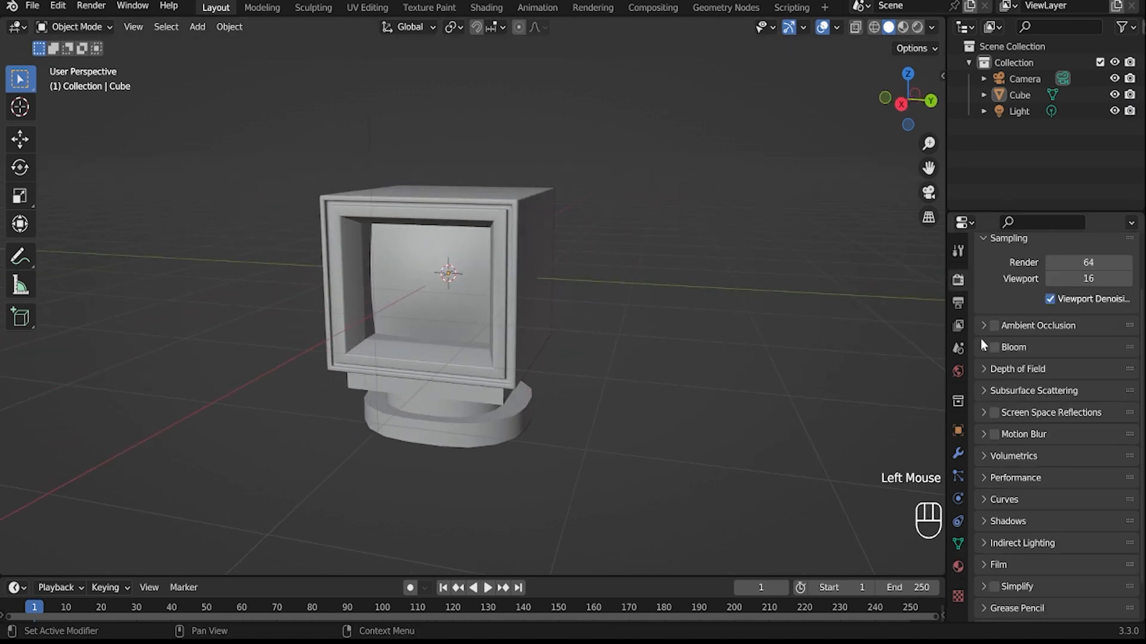
click(984, 325)
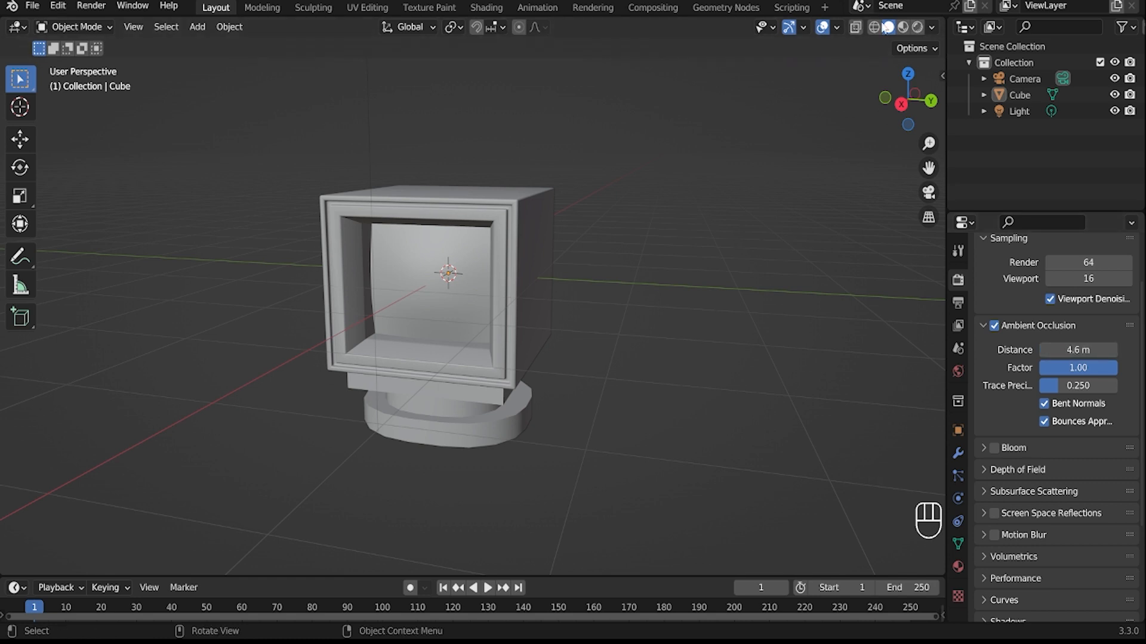
click(903, 28)
double_click(995, 329)
- Enable Screen Space Reflections with Refraction in the render settings
double_click(993, 515)
click(983, 517)
click(1044, 539)
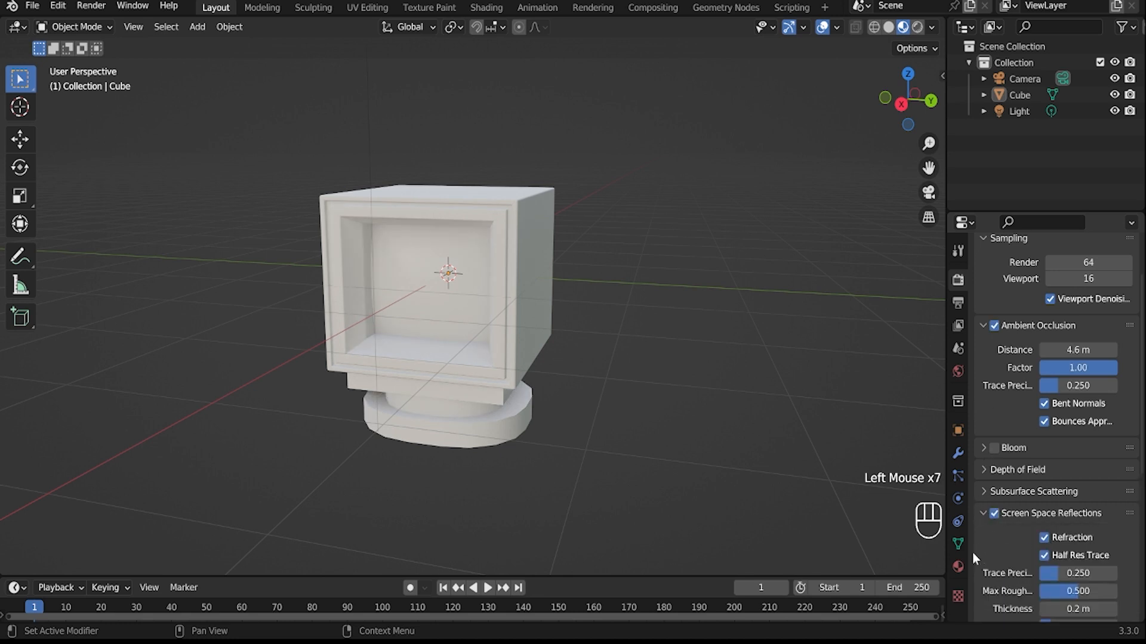
- Rename the television's material to whitel
double_click(958, 567)
scroll(913, 305, up, 3)
scroll(1025, 286, up, 2)
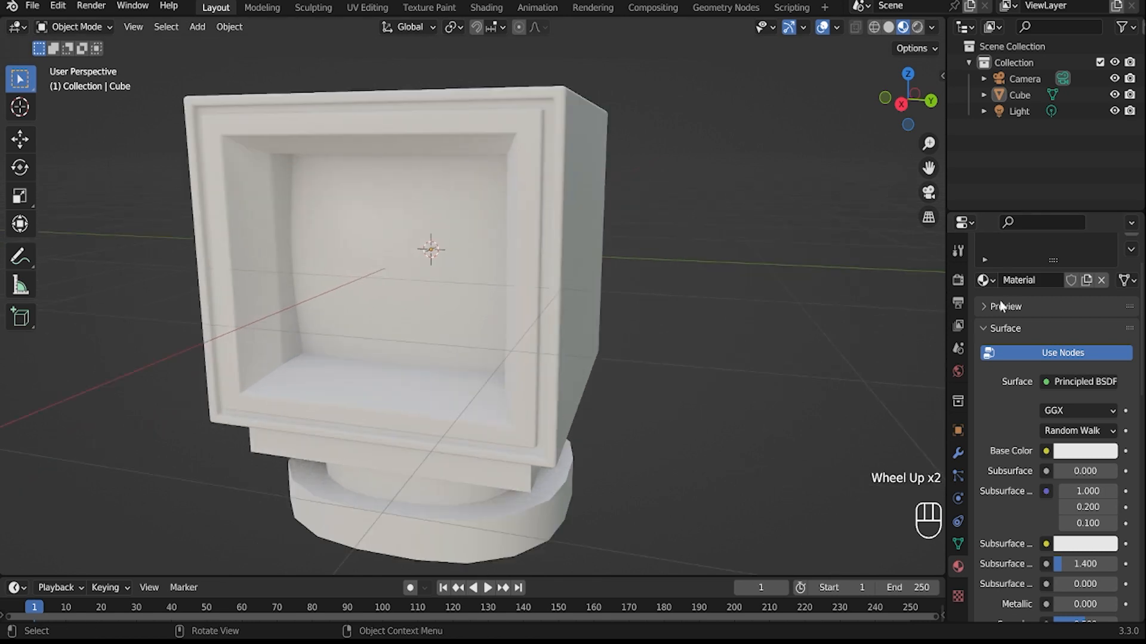
double_click(1026, 283)
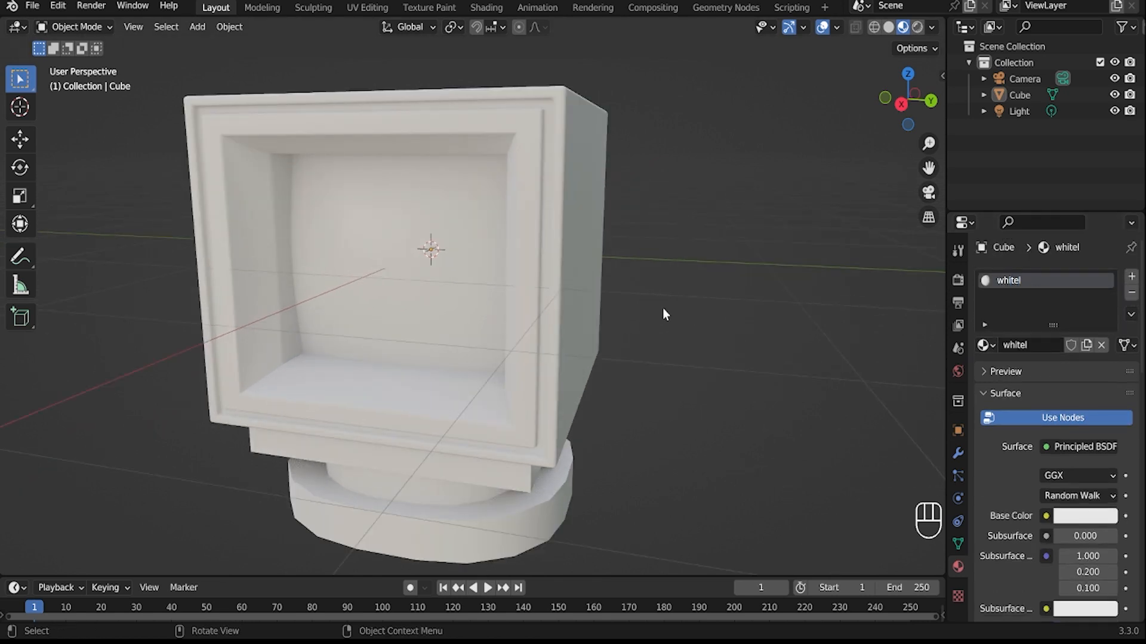
- Lower the whitel material's roughness to about 0.245, checking the reflections from several angles
scroll(665, 314, down, 3)
scroll(1013, 572, down, 8)
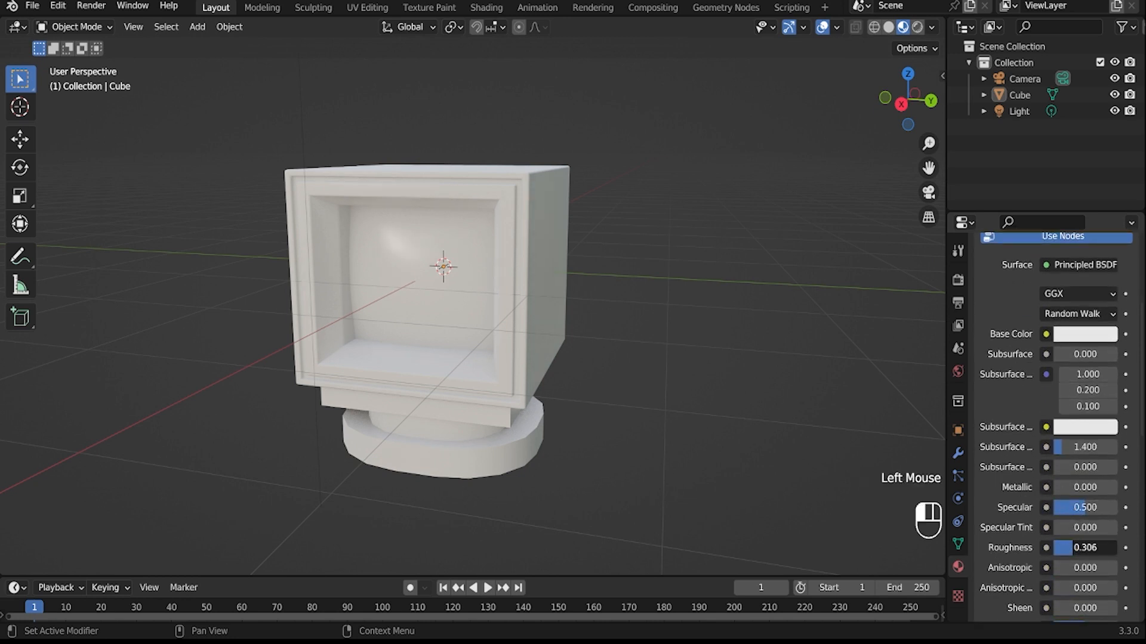
middle_drag(746, 418, 655, 310)
click(463, 273)
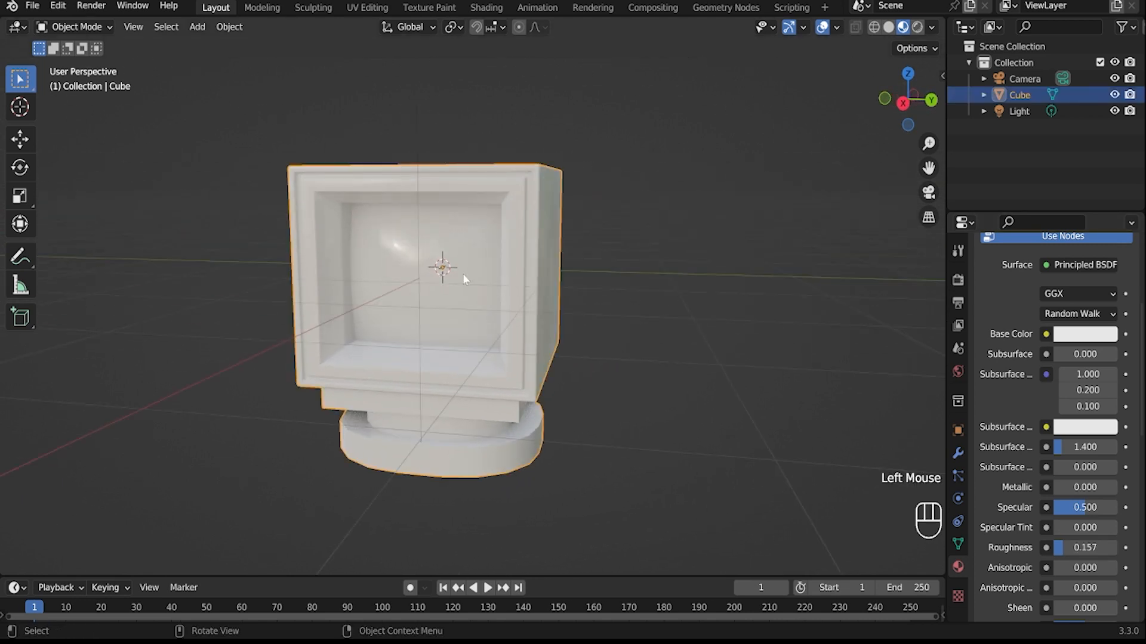
middle_drag(651, 425, 1059, 493)
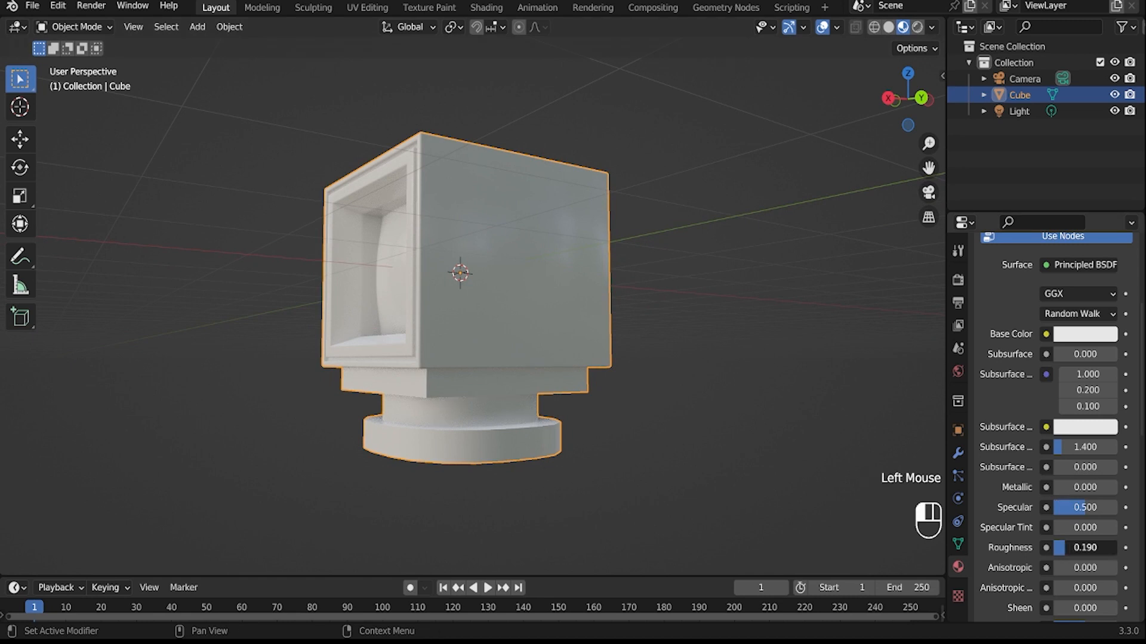
middle_drag(776, 464, 1042, 571)
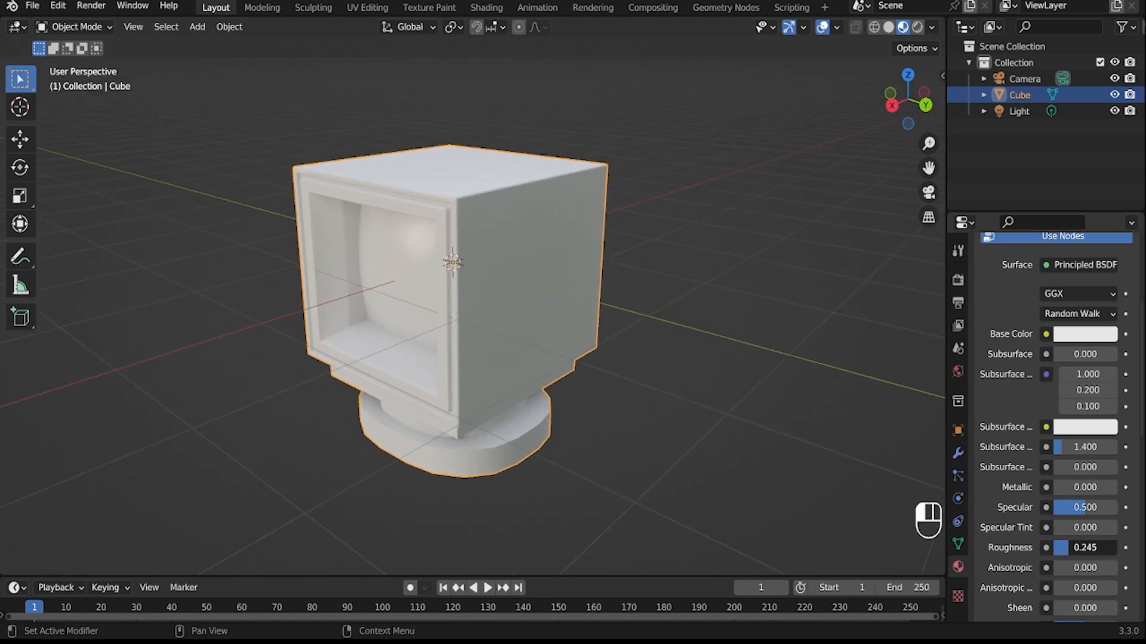
middle_drag(544, 289, 648, 316)
middle_drag(492, 294, 465, 281)
- Add a second material slot with a new material named glass
scroll(1015, 298, up, 9)
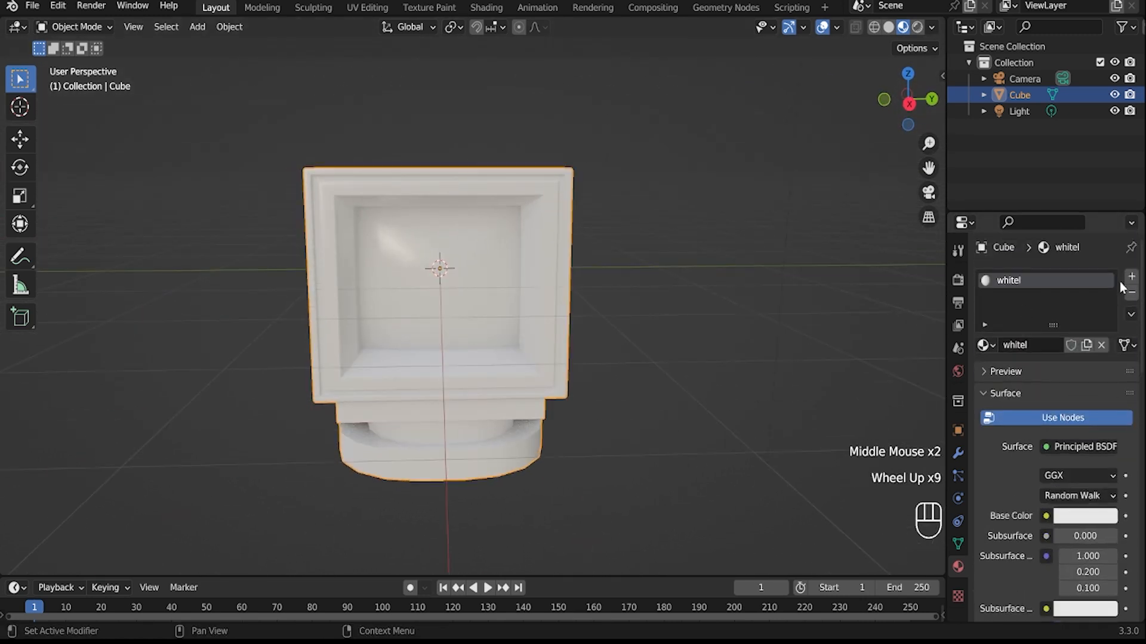
click(1131, 277)
click(1030, 377)
double_click(1028, 298)
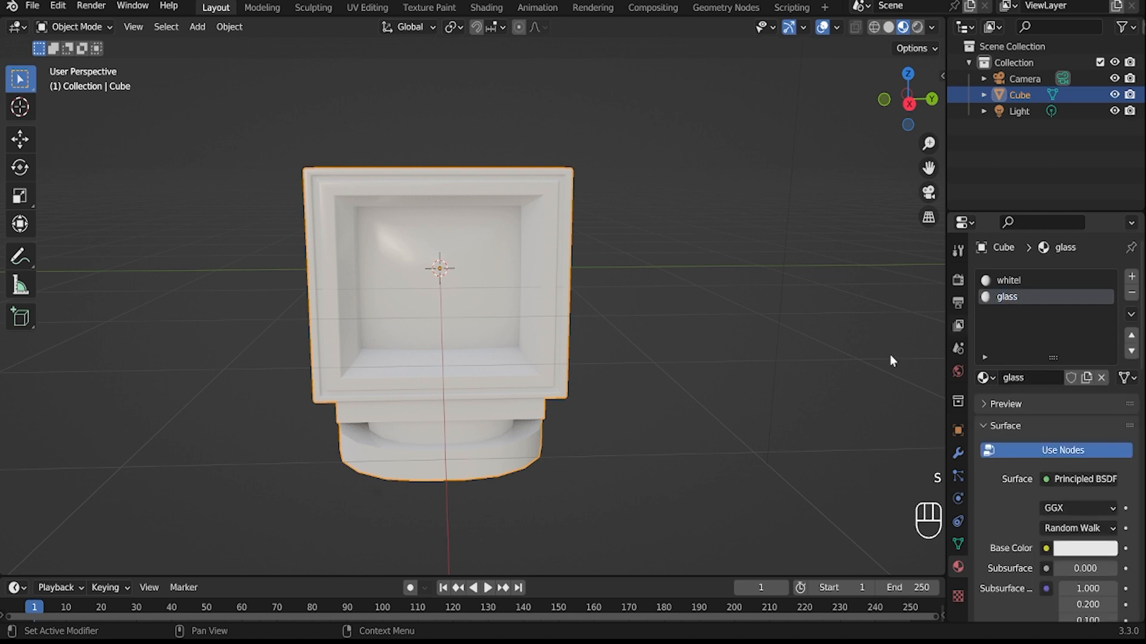
- Circle-select all the faces of the curved screen and assign the glass material to them
click(909, 104)
key(Tab)
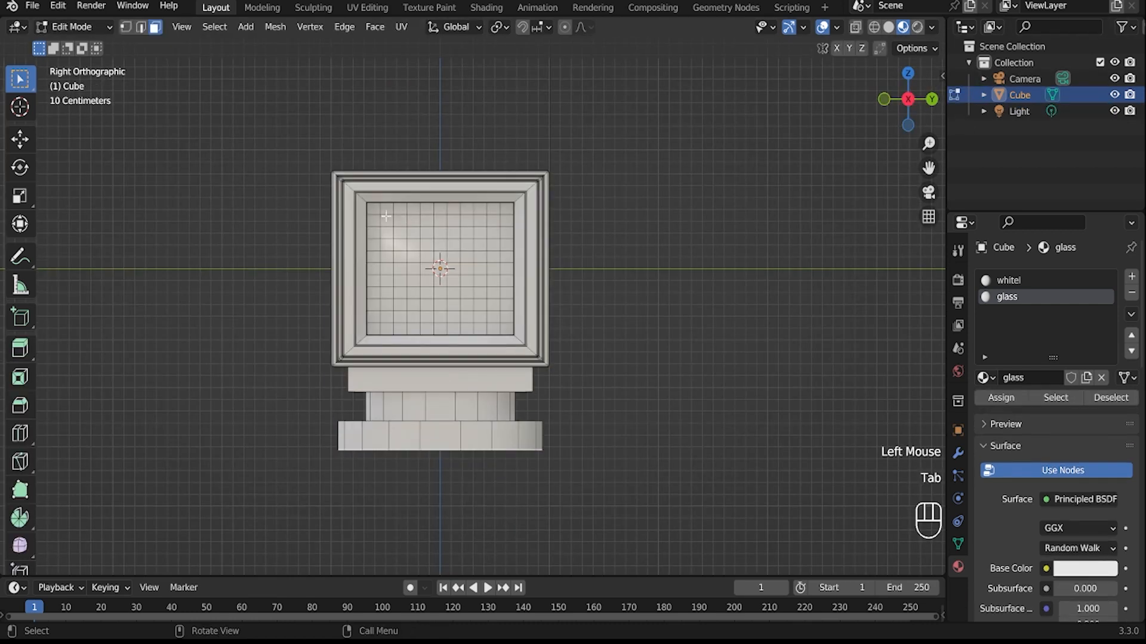
key(w)
drag(377, 211, 381, 248)
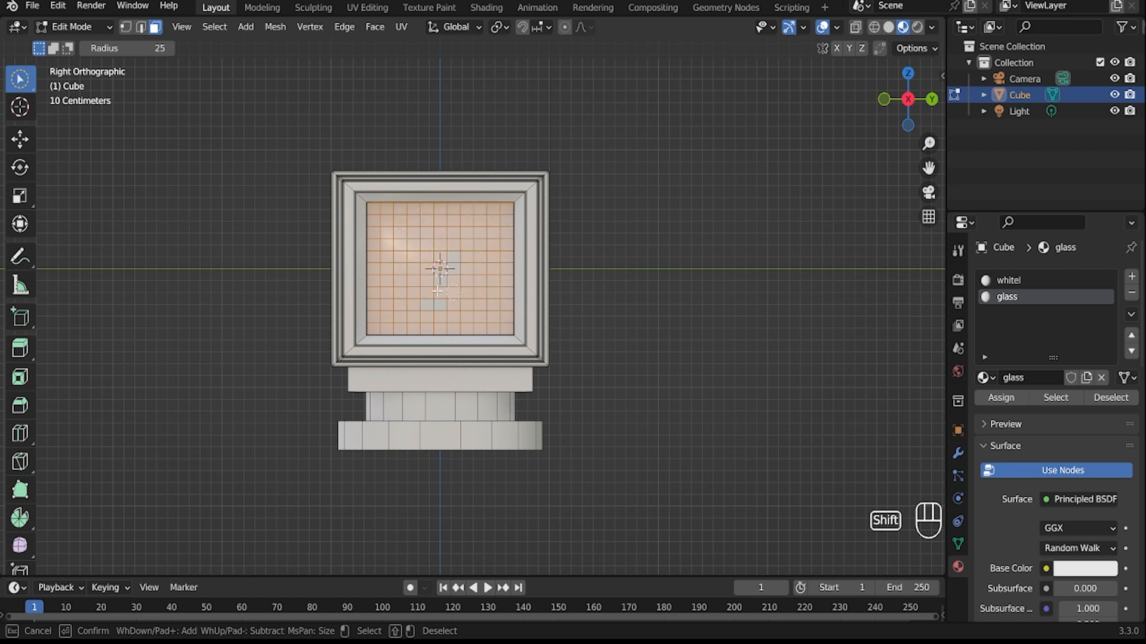
middle_drag(448, 266, 521, 266)
scroll(466, 250, up, 4)
ctrl+click(533, 113)
ctrl+click(535, 108)
middle_drag(519, 206, 495, 263)
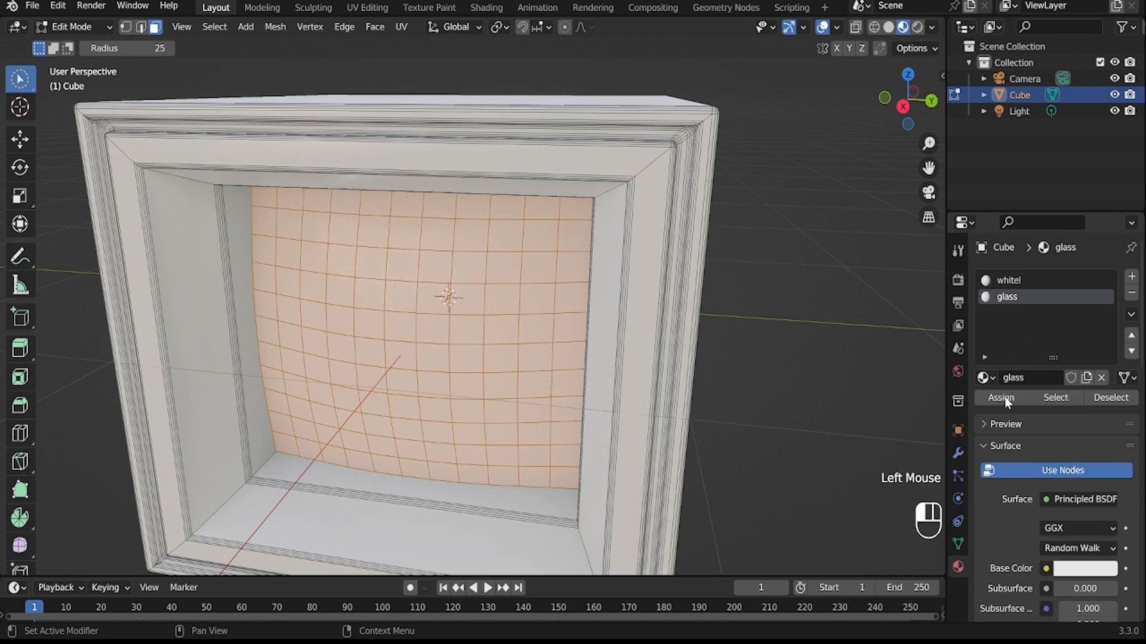
scroll(652, 413, down, 3)
key(Tab)
key(Tab)
- Change the glass material's surface to Glass BSDF and set its roughness to 0.148
click(1077, 479)
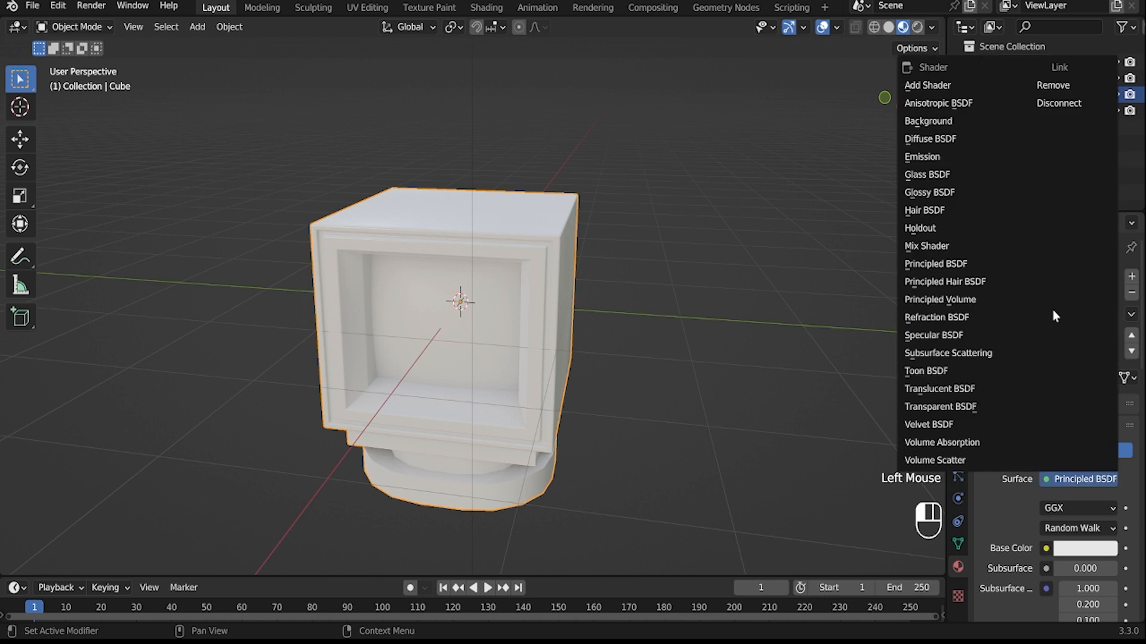
click(947, 179)
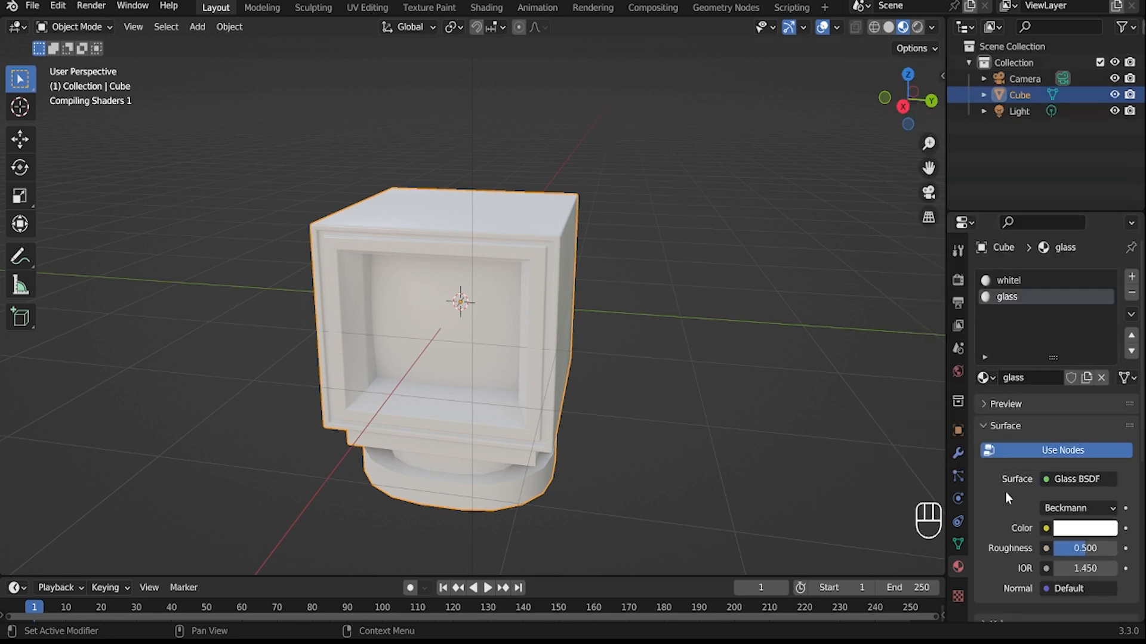
click(1072, 549)
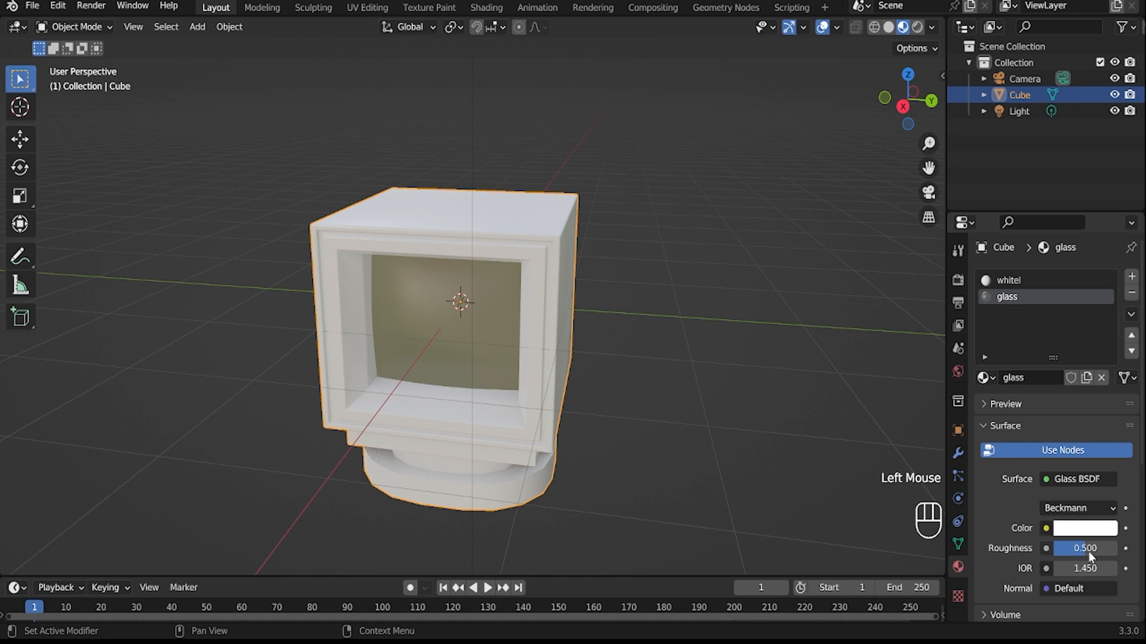
drag(1077, 553, 1063, 554)
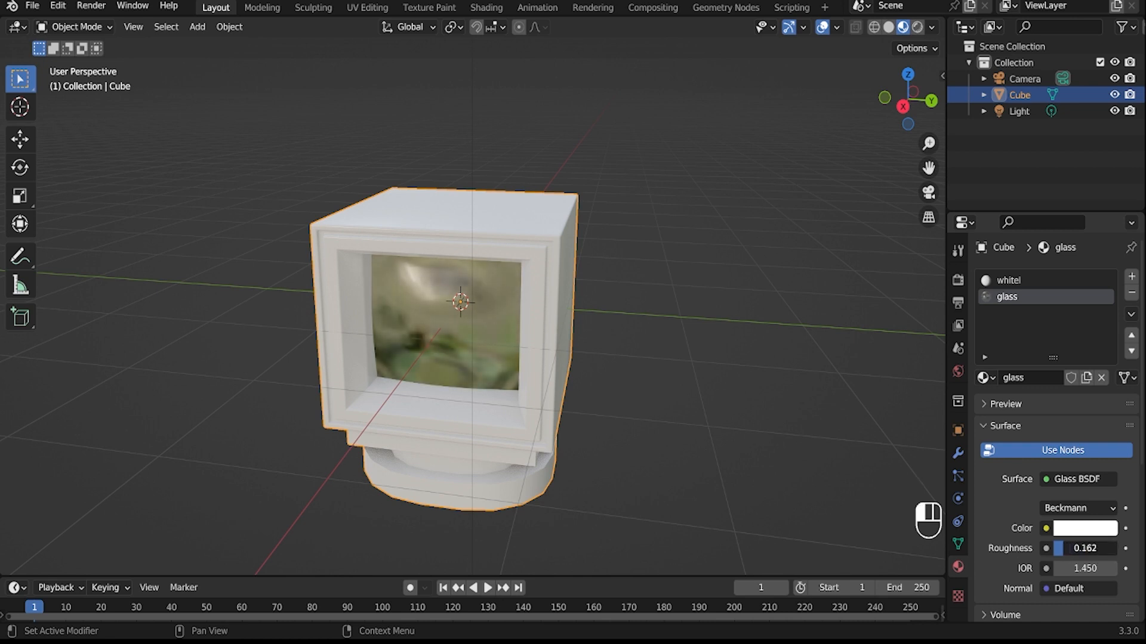
- Darken the glass material's colour from white to grey
click(1086, 529)
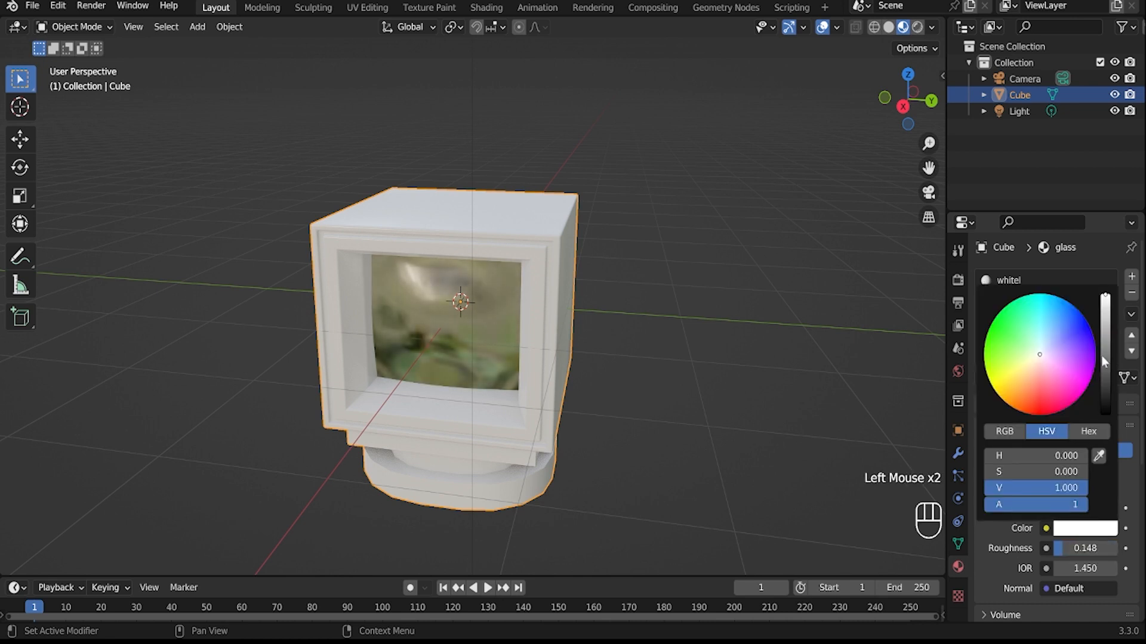
click(1104, 373)
middle_drag(634, 421, 645, 386)
scroll(626, 376, down, 2)
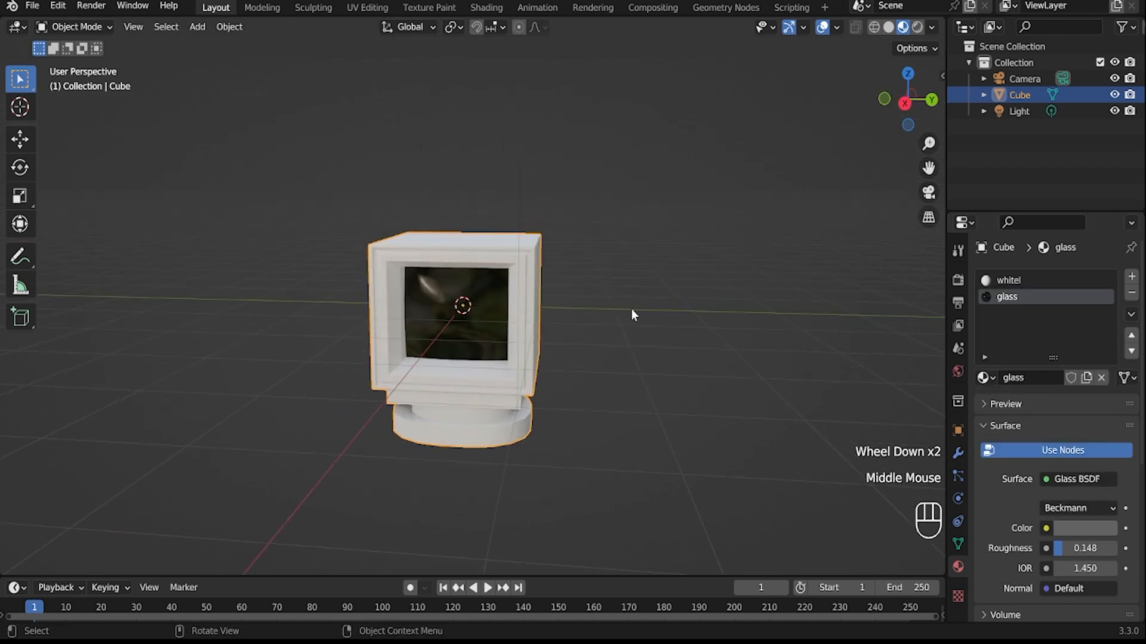
- Add a plane and move it about 1.97 m straight down, below the television's stand
key(shift+a)
mouse_move(553, 306)
click(664, 306)
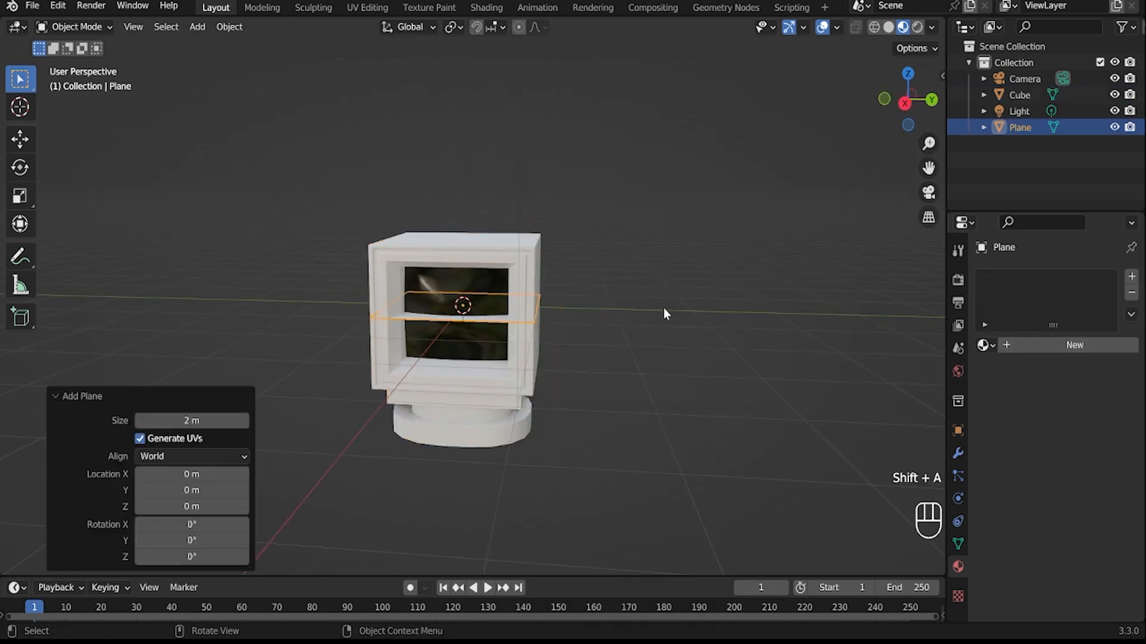
key(g)
key(z)
click(582, 513)
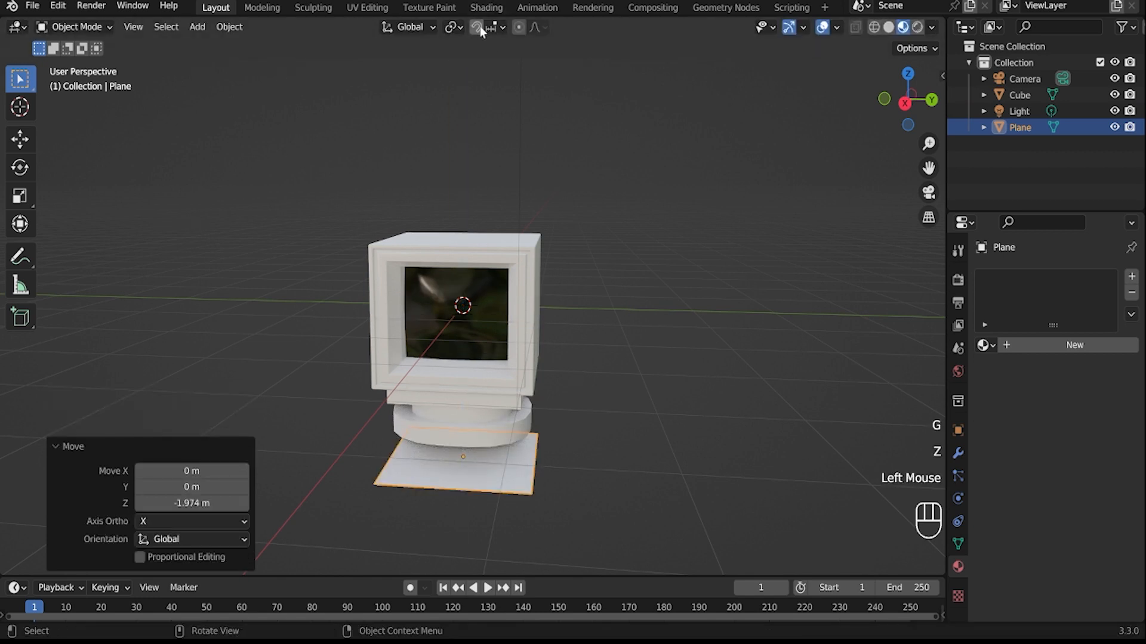
- Enable vertex snapping and raise the plane about 0.45 m along Z to the base of the stand
click(498, 31)
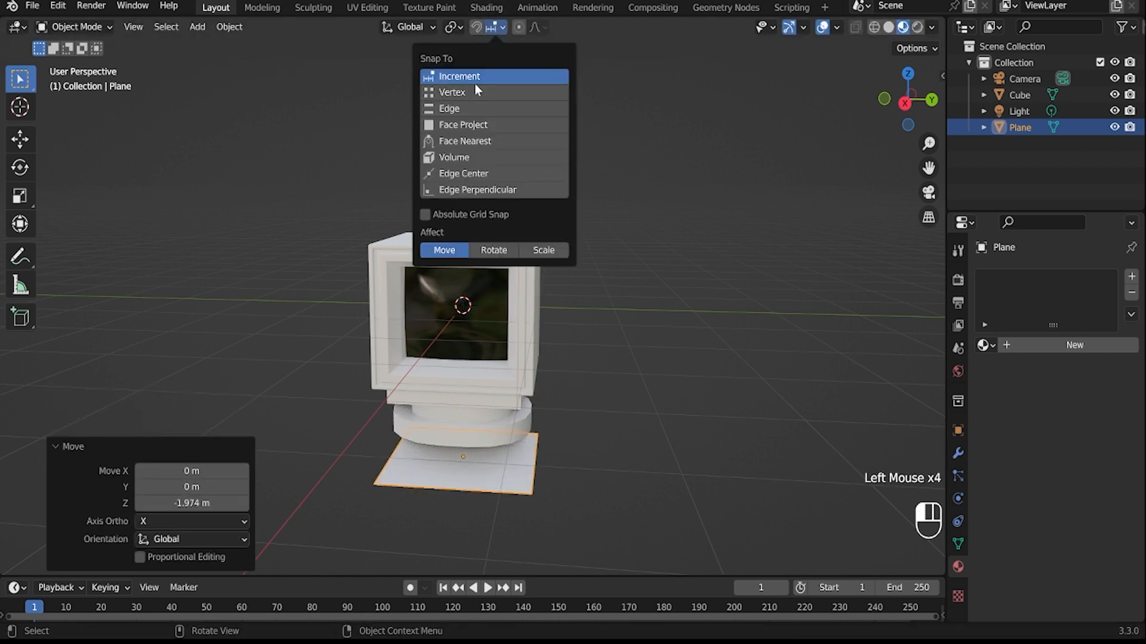
click(477, 93)
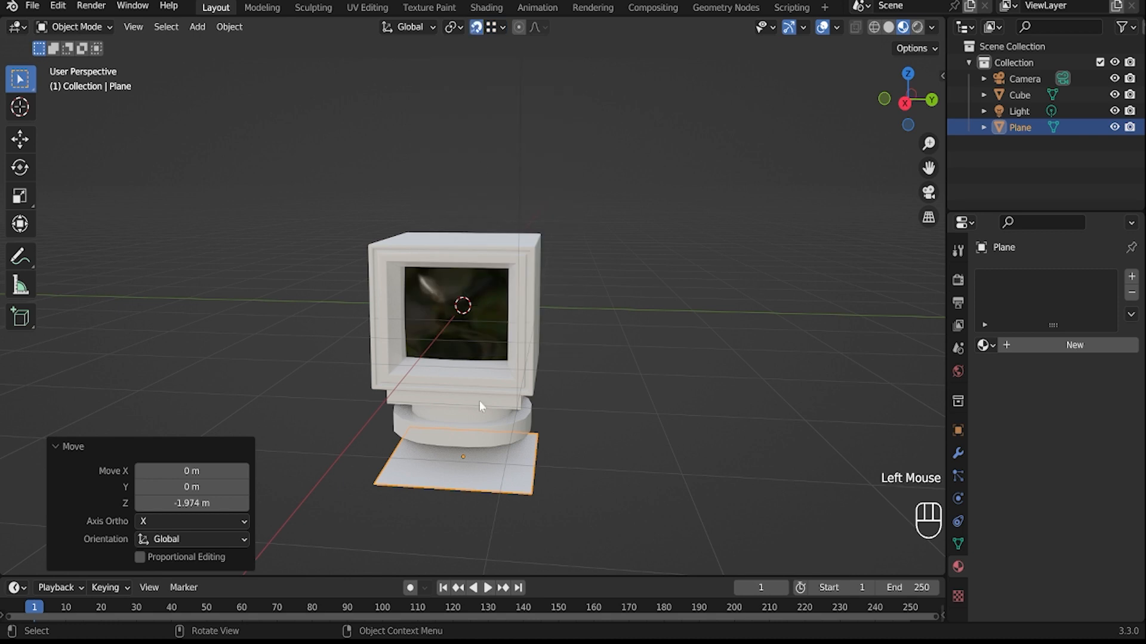
key(g)
key(z)
click(635, 485)
- Scale the plane up evenly and shift it about 0.39 m along X under the television
key(s)
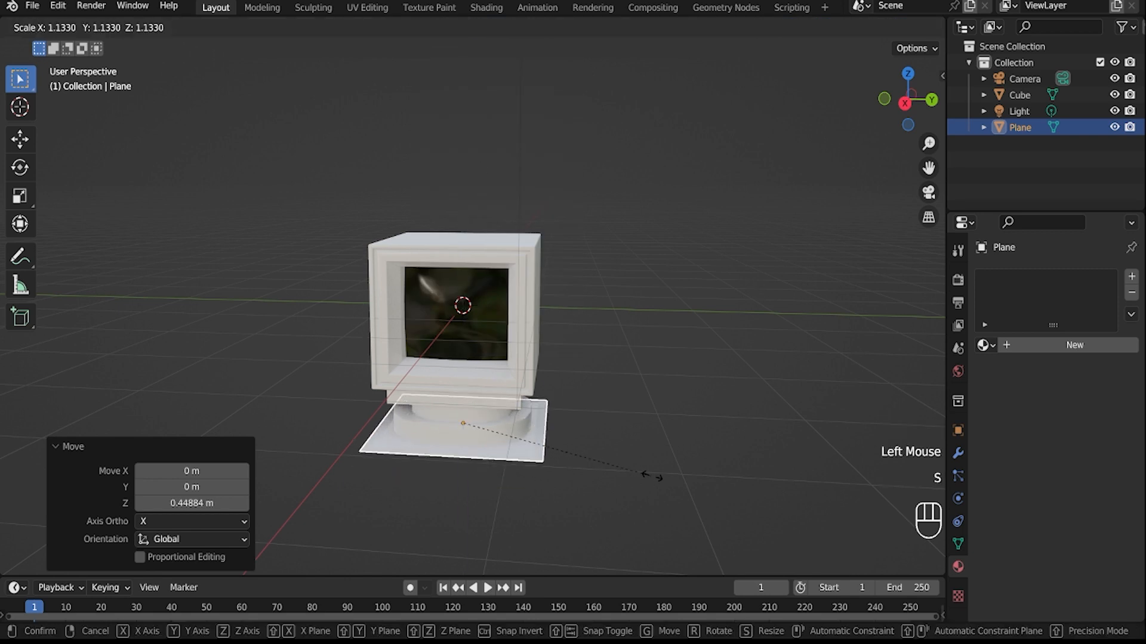
click(772, 417)
middle_drag(772, 417, 668, 417)
key(g)
key(x)
click(687, 428)
- Stretch the plane along Y to about 2.2 times its width to form a wide tabletop
scroll(669, 418, up, 2)
middle_drag(669, 418, 657, 412)
key(s)
key(y)
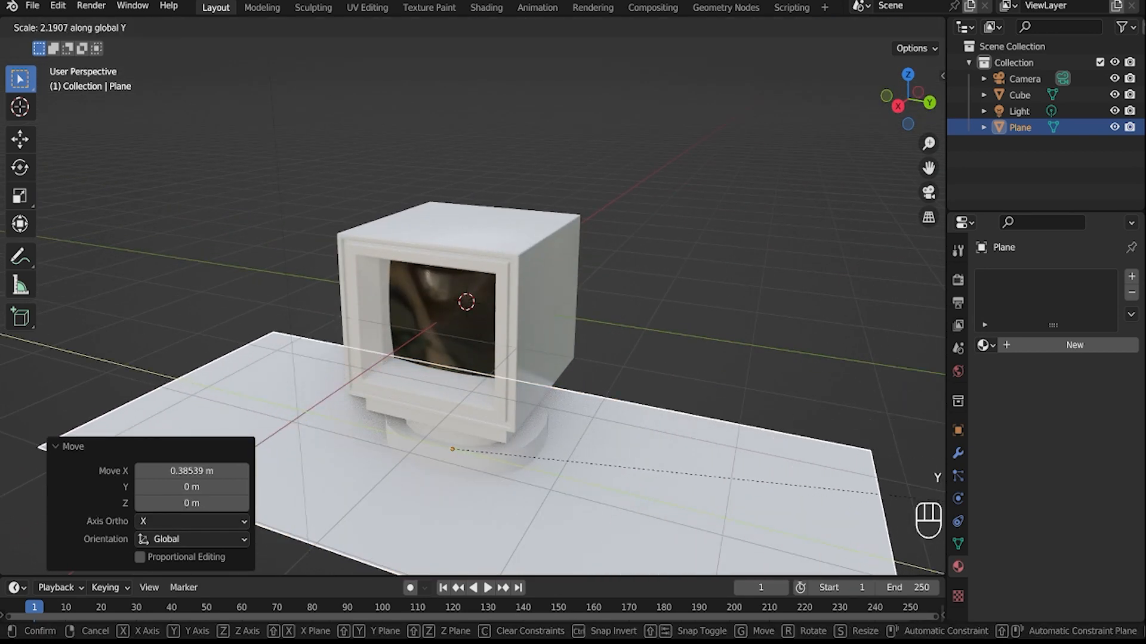
click(921, 499)
- Extrude the plane's face downward in Edit Mode to turn it into a thick tabletop slab
scroll(461, 329, down, 4)
scroll(461, 329, up, 1)
middle_drag(465, 333, 461, 330)
key(Tab)
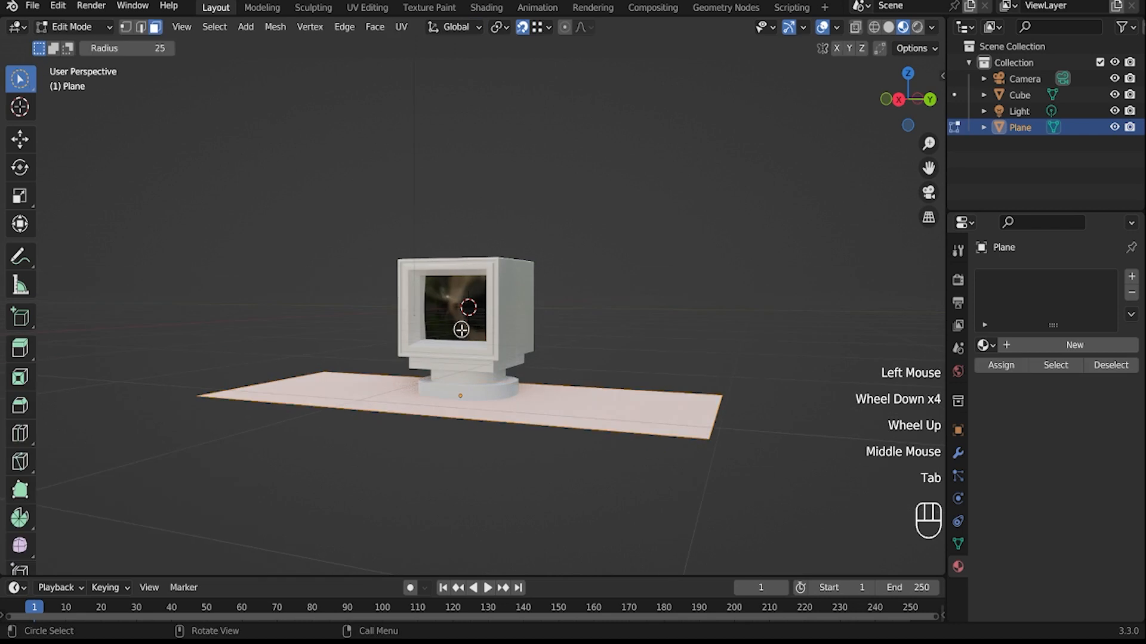
key(e)
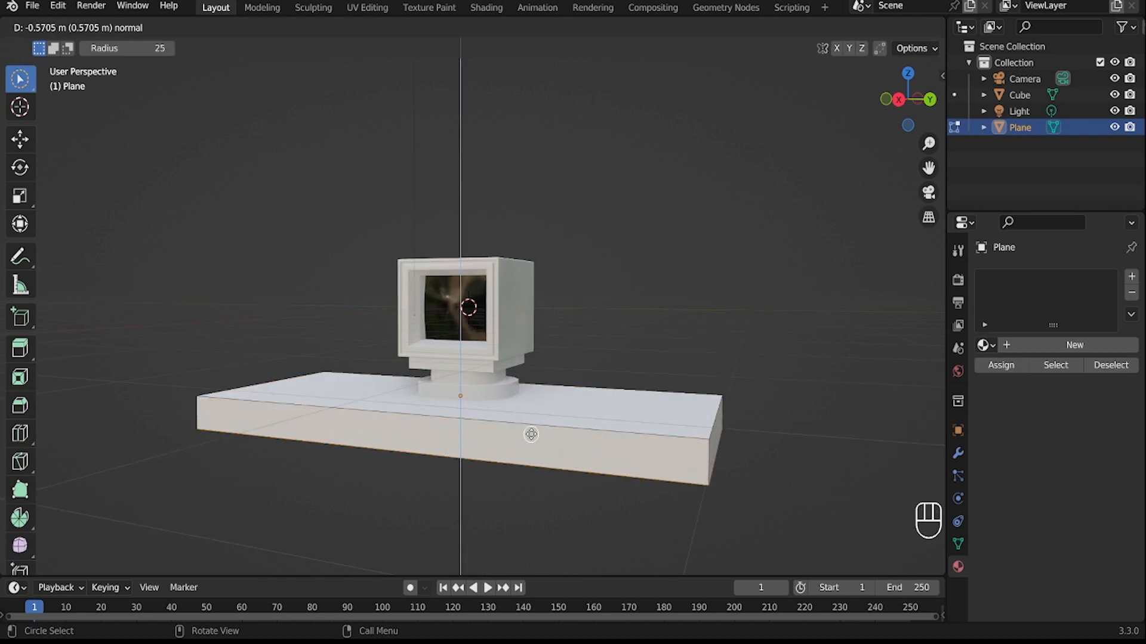
click(531, 434)
click(603, 414)
key(Tab)
middle_drag(603, 414, 793, 318)
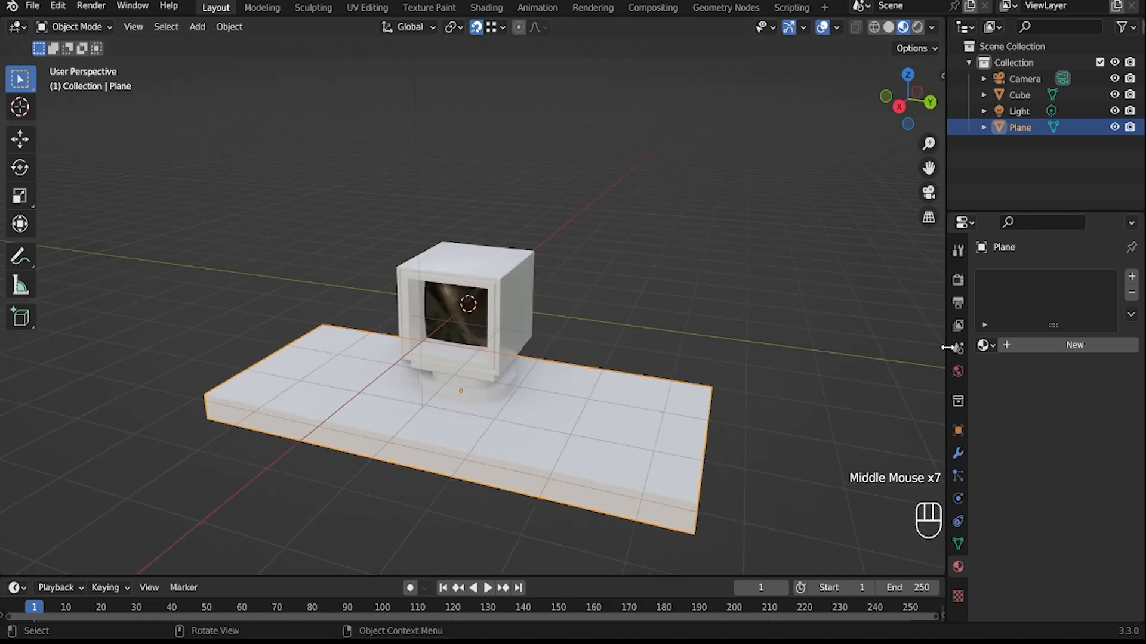
- Add a material slot to the slab with a new material named wood
click(988, 346)
click(1016, 303)
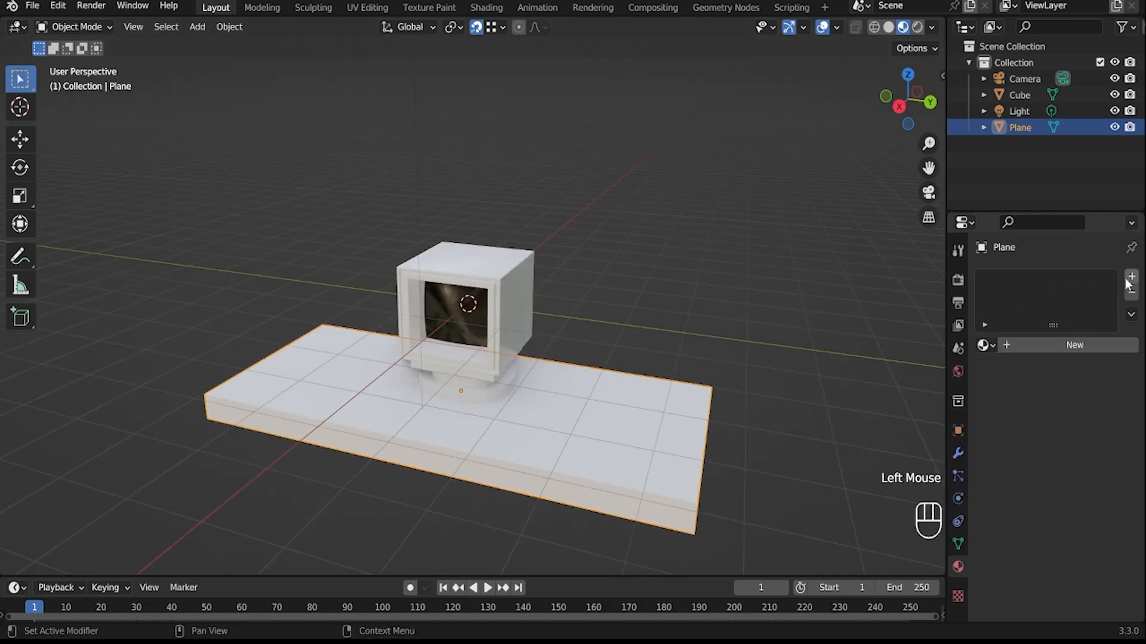
click(1131, 277)
click(1059, 345)
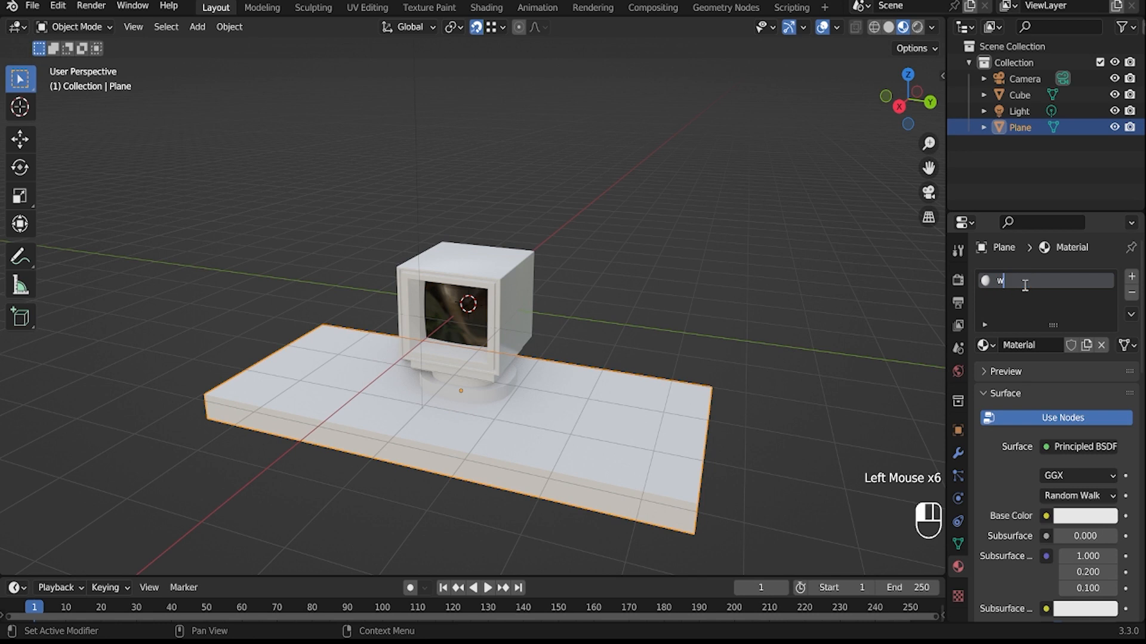
- Enlarge the timeline area to about half the window height and switch the viewport to rendered shading
drag(89, 576, 116, 291)
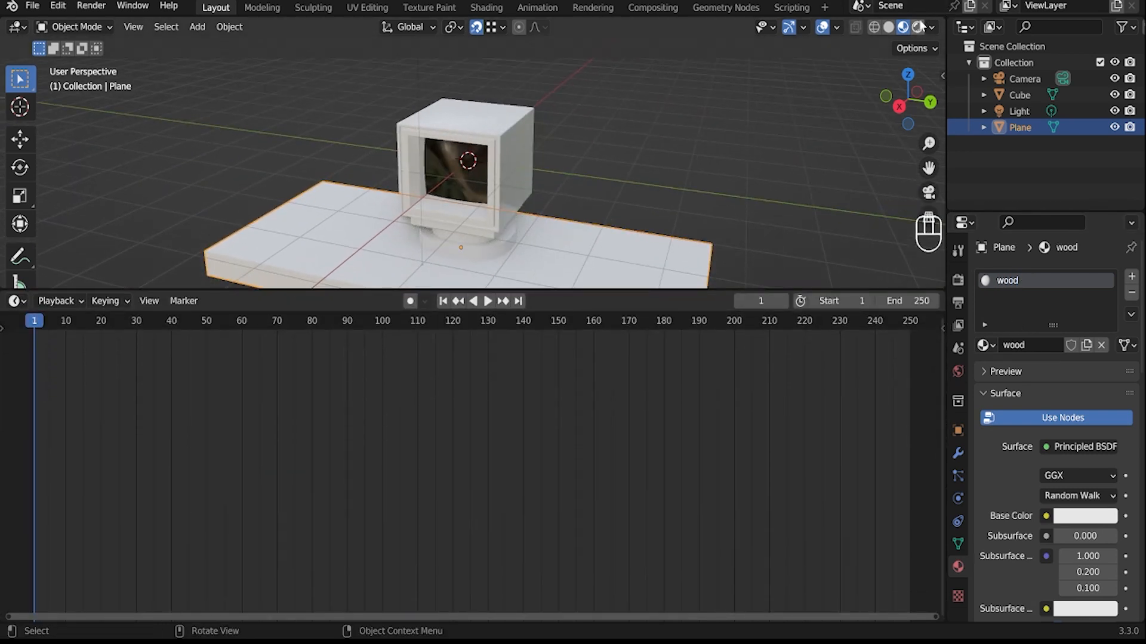
click(919, 27)
middle_click(500, 168)
- Add an area light and move it along Y to the +Y side of the television
key(shift+a)
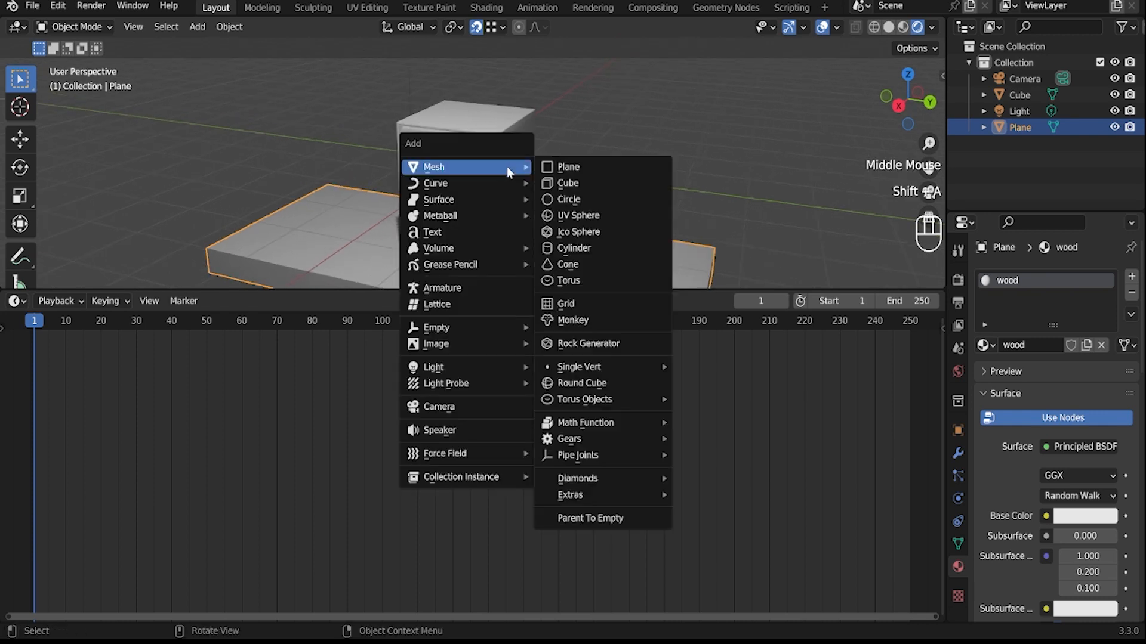
mouse_move(466, 369)
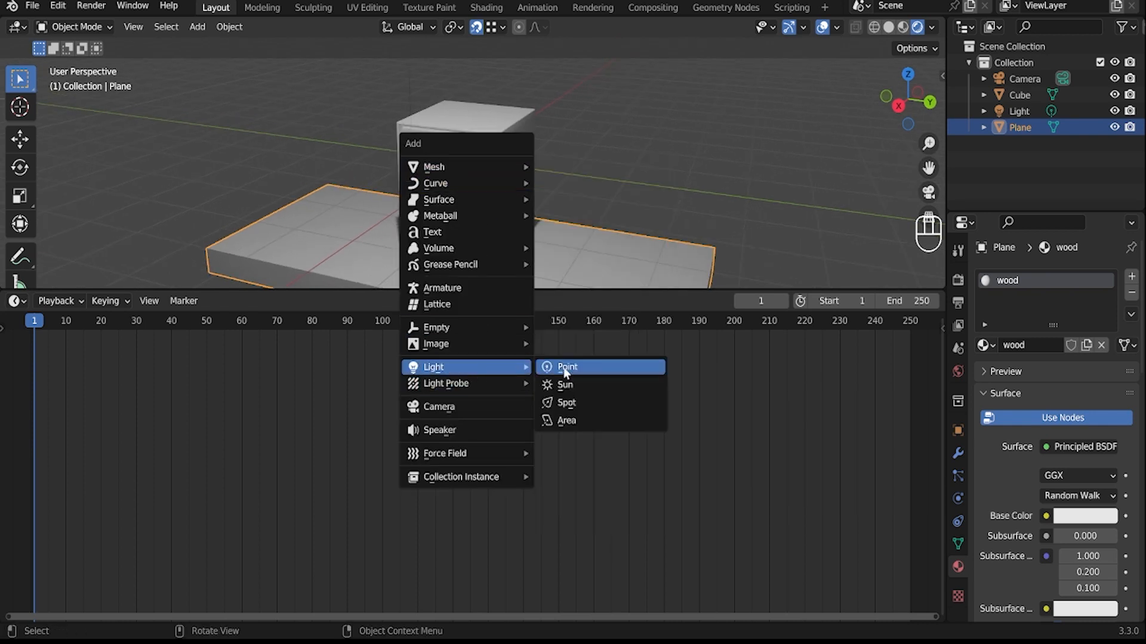
click(566, 420)
key(g)
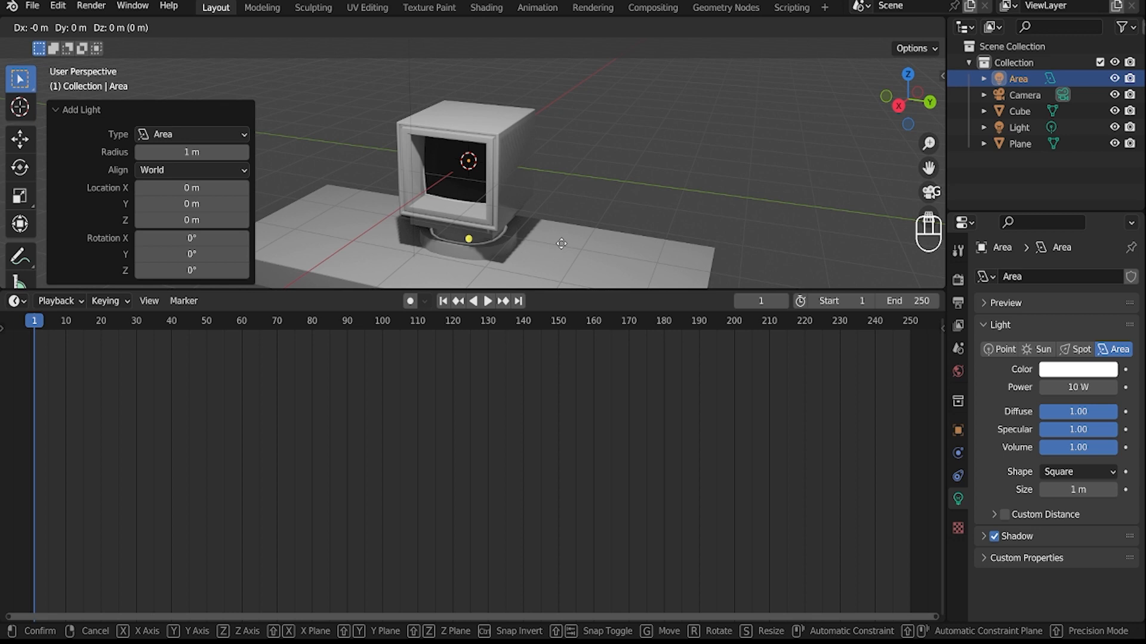
key(x)
key(y)
double_click(651, 41)
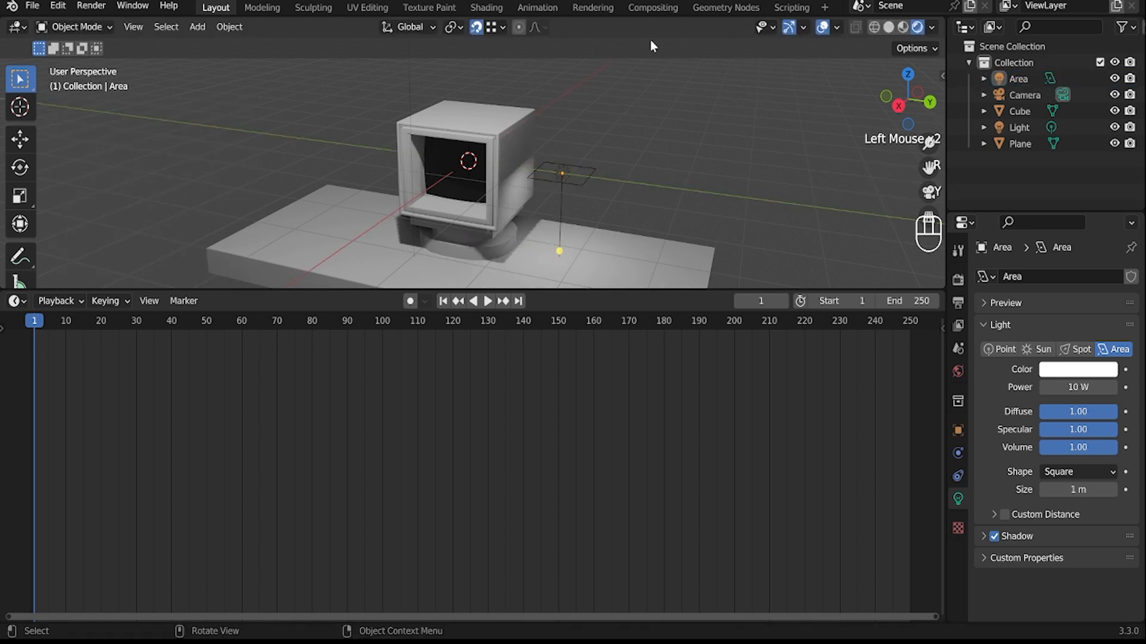
- Select the area light beside the television and rotate it 180° about the Y axis so it shines upward
key(x)
key(x)
click(585, 173)
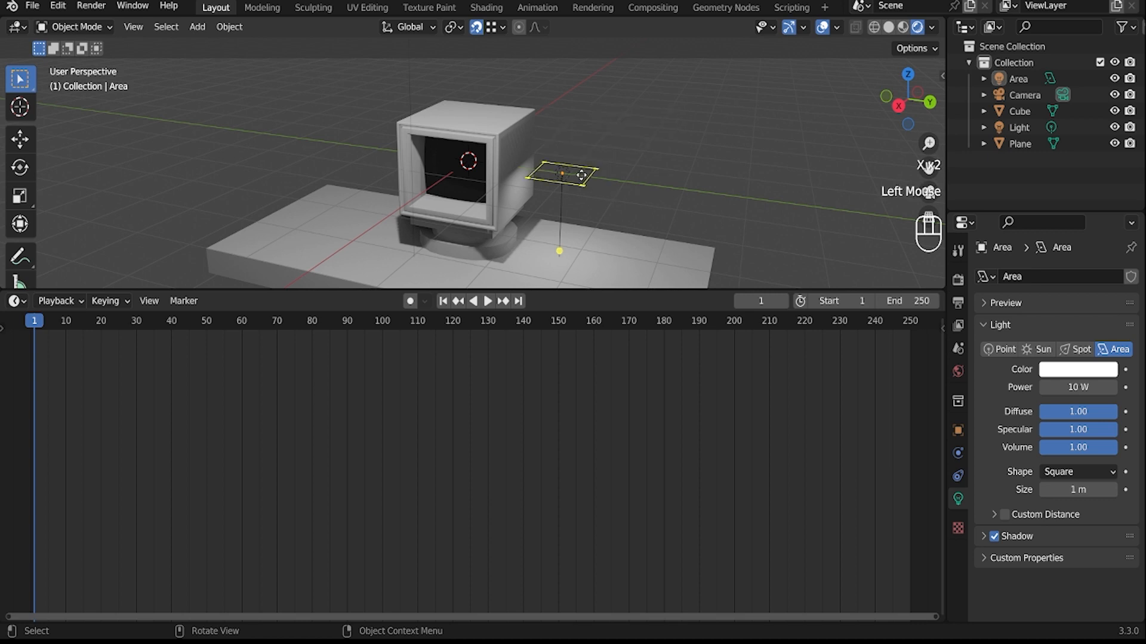
click(588, 172)
key(r)
key(y)
key(1)
key(8)
key(0)
key(Return)
- Lower the area light to the tabletop along Z and shift it about 0.25 m along negative Y toward the television
key(g)
key(z)
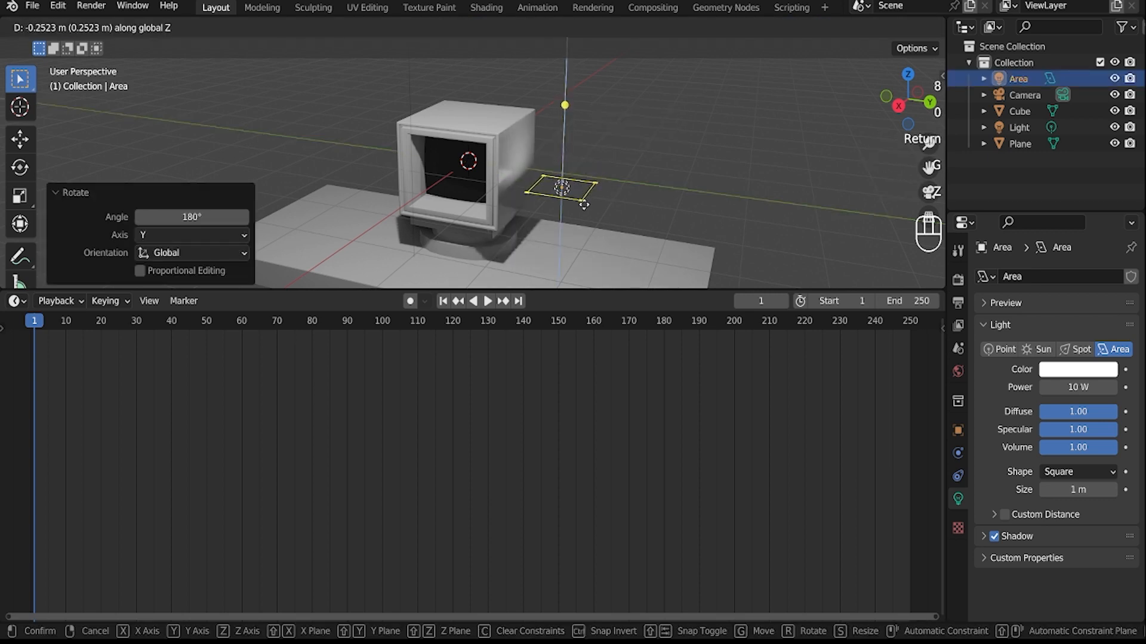
click(572, 237)
key(g)
key(x)
key(y)
click(561, 232)
- Raise the area light about 0.24 m along Z so it sits just above the tabletop
scroll(561, 232, up, 1)
middle_drag(563, 234, 584, 163)
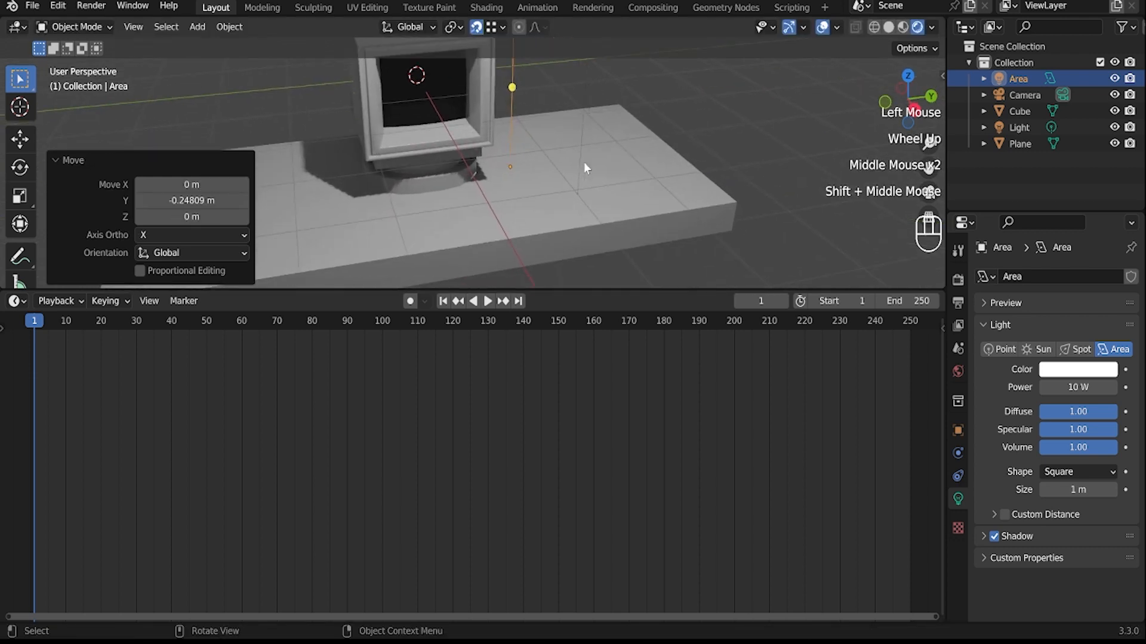
scroll(584, 162, up, 2)
key(g)
key(z)
click(583, 138)
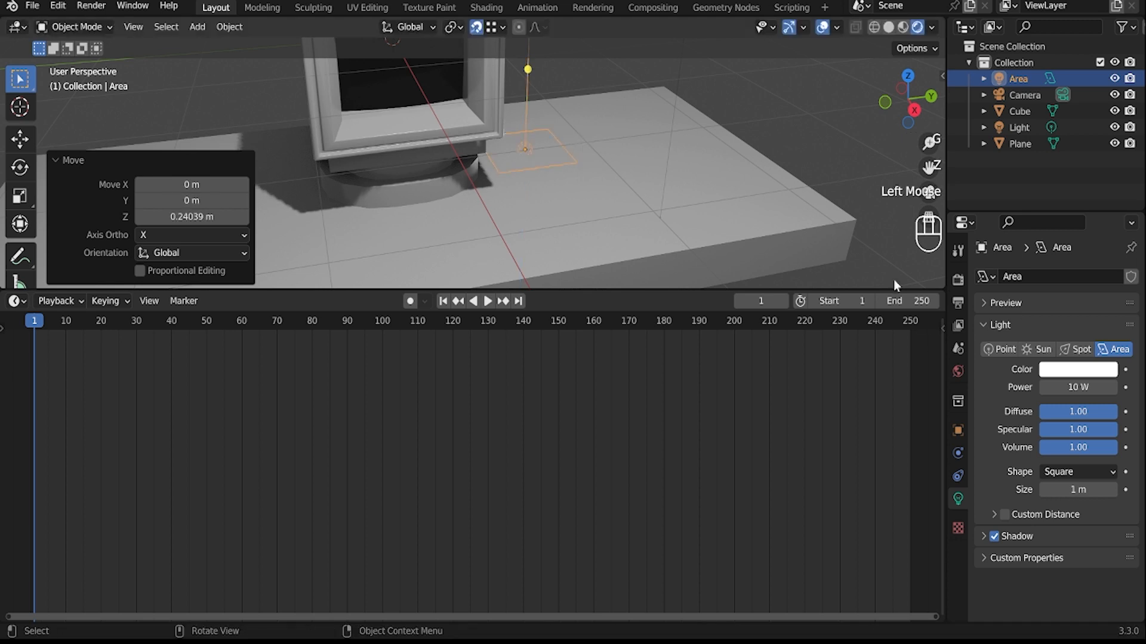
- Set the area light's power to 50 W
double_click(1076, 387)
text(50)
key(Return)
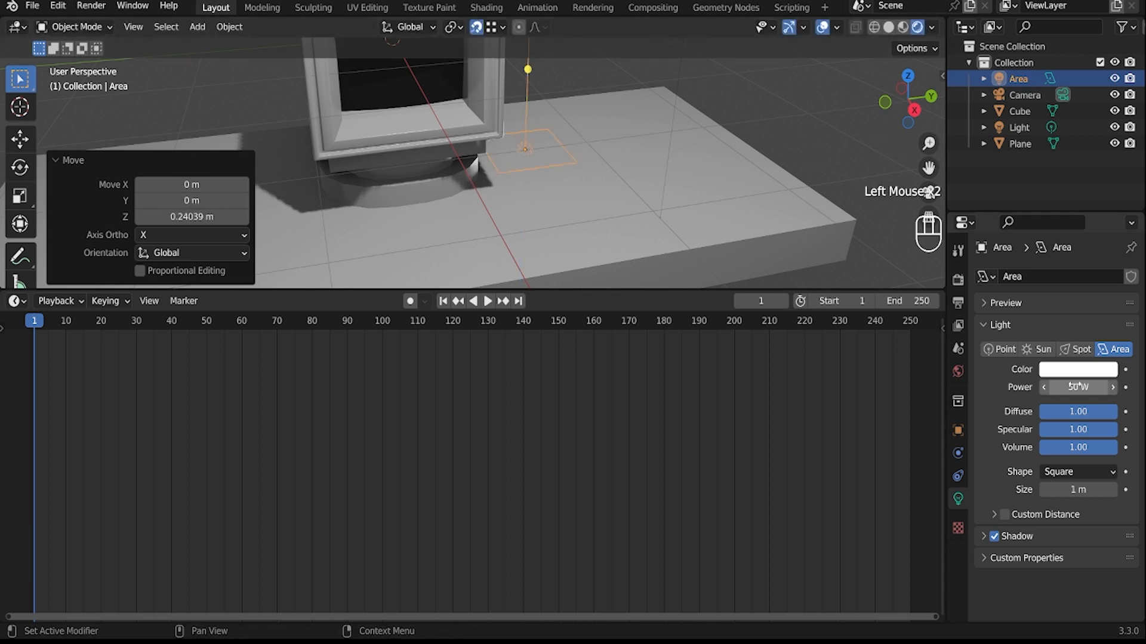
- Change the area light's colour to light pink with hue 0.851 and value 1.000
click(1092, 374)
click(1051, 231)
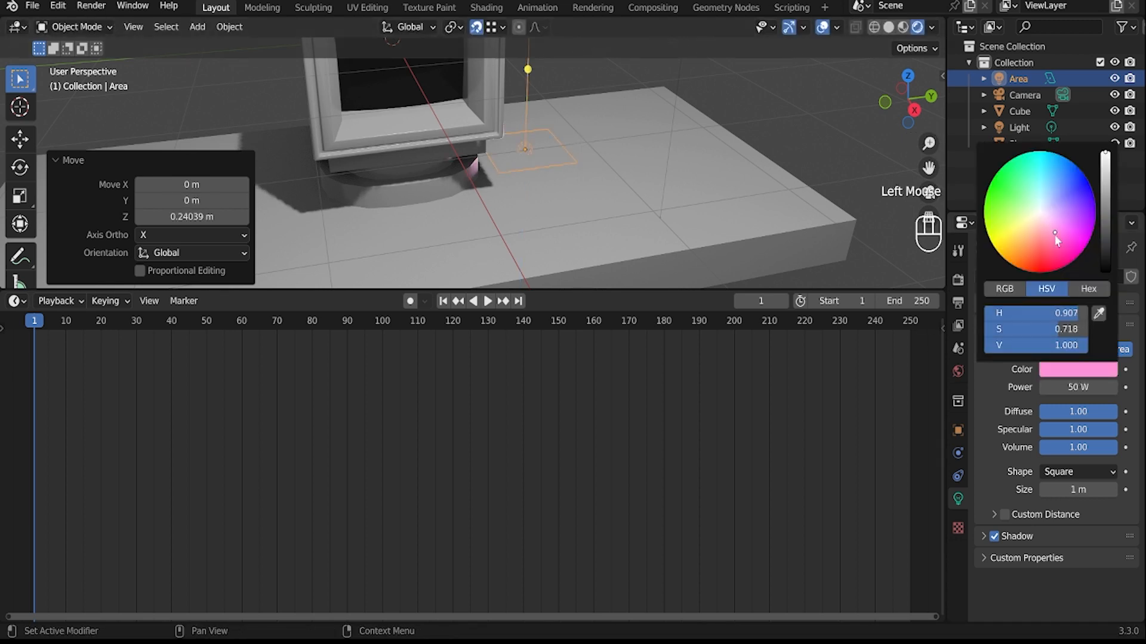
middle_drag(700, 163, 610, 163)
scroll(591, 170, down, 2)
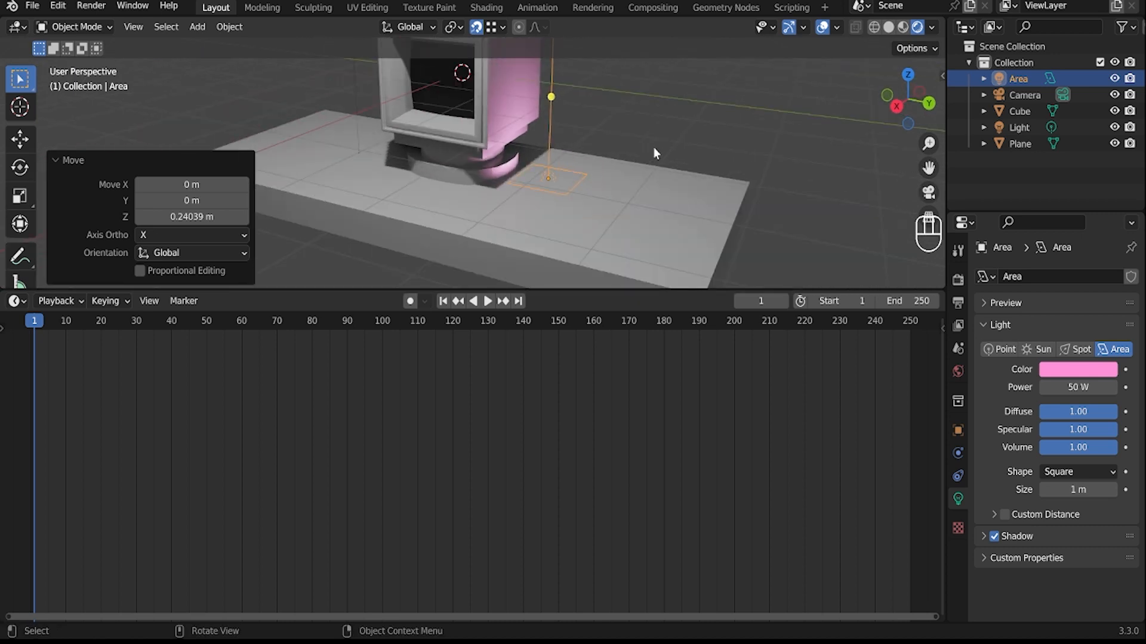
click(1088, 371)
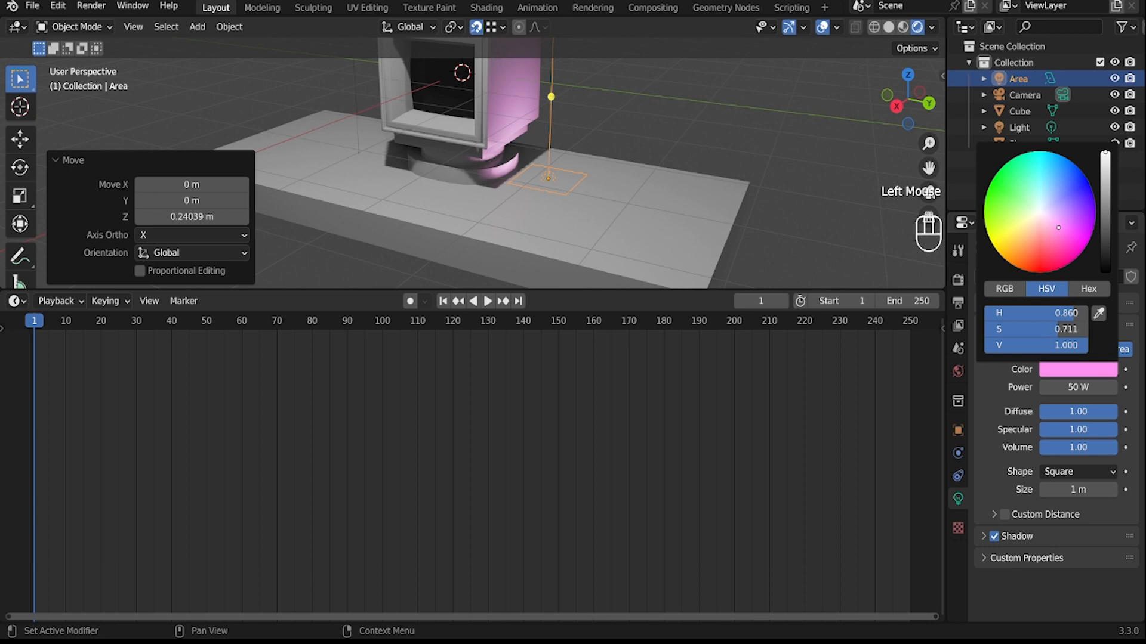
drag(1057, 228, 1054, 224)
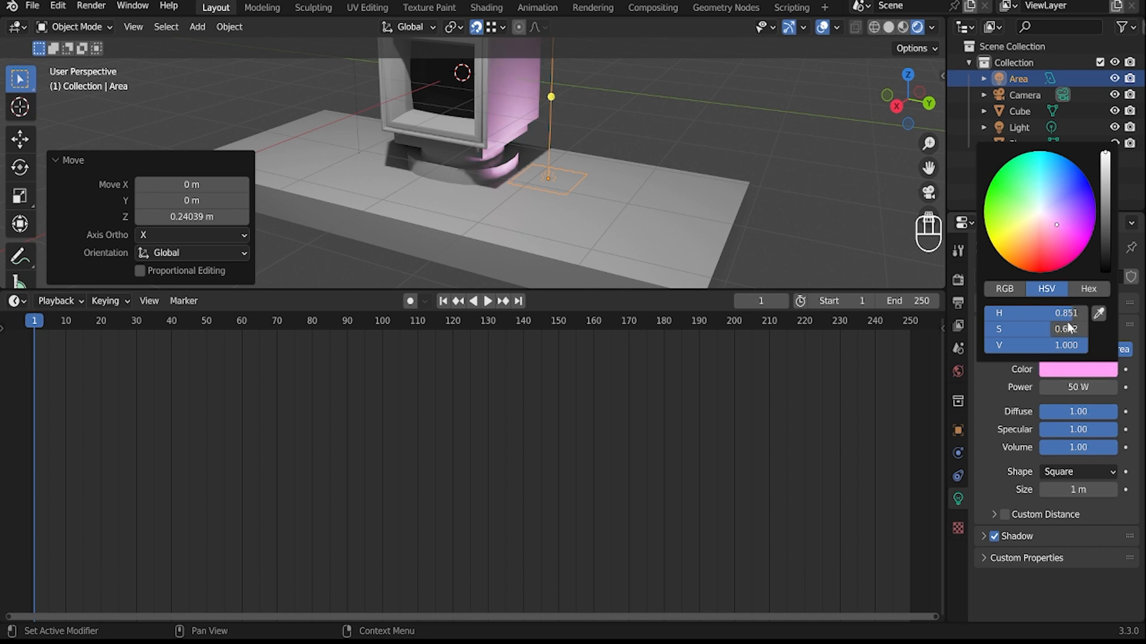
- Duplicate the pink area light and move the copy about 3.44 m along negative Y to the television's other side
scroll(573, 161, down, 2)
middle_drag(573, 161, 585, 181)
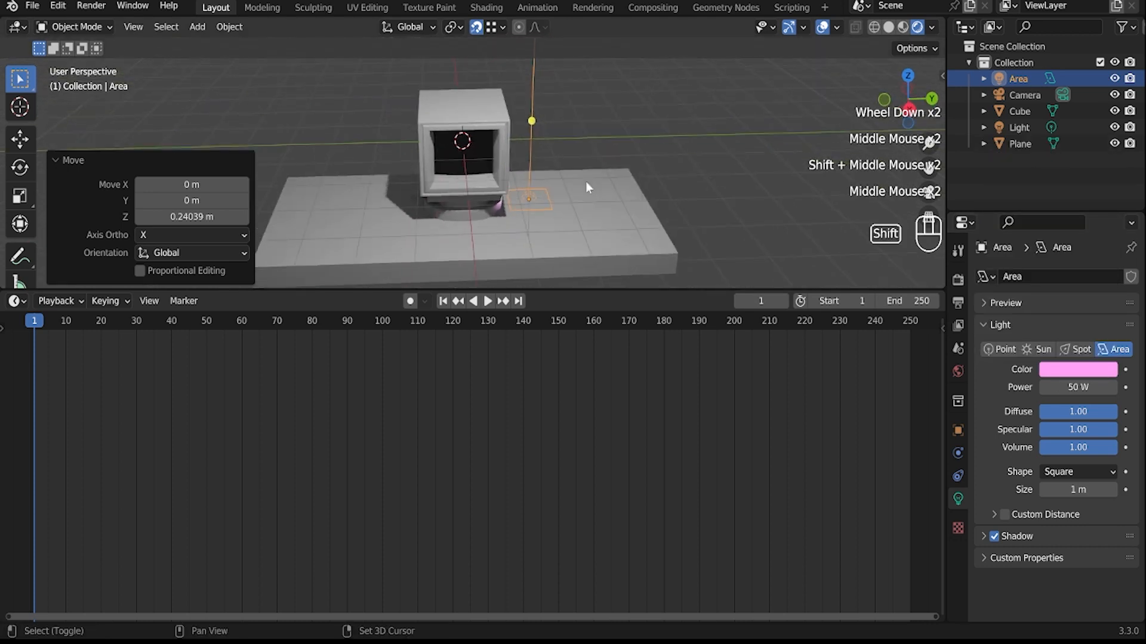
key(shift+d)
key(x)
key(y)
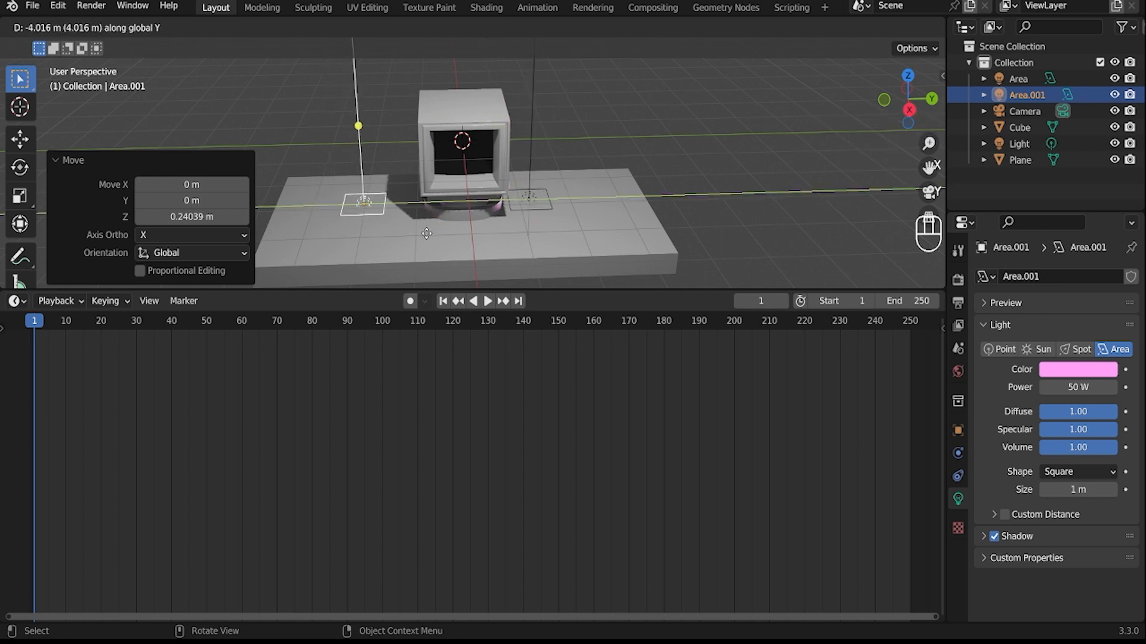
click(500, 224)
- Select the original pink area light and move it forward along X, toward the front of the tabletop
middle_drag(500, 224, 500, 172)
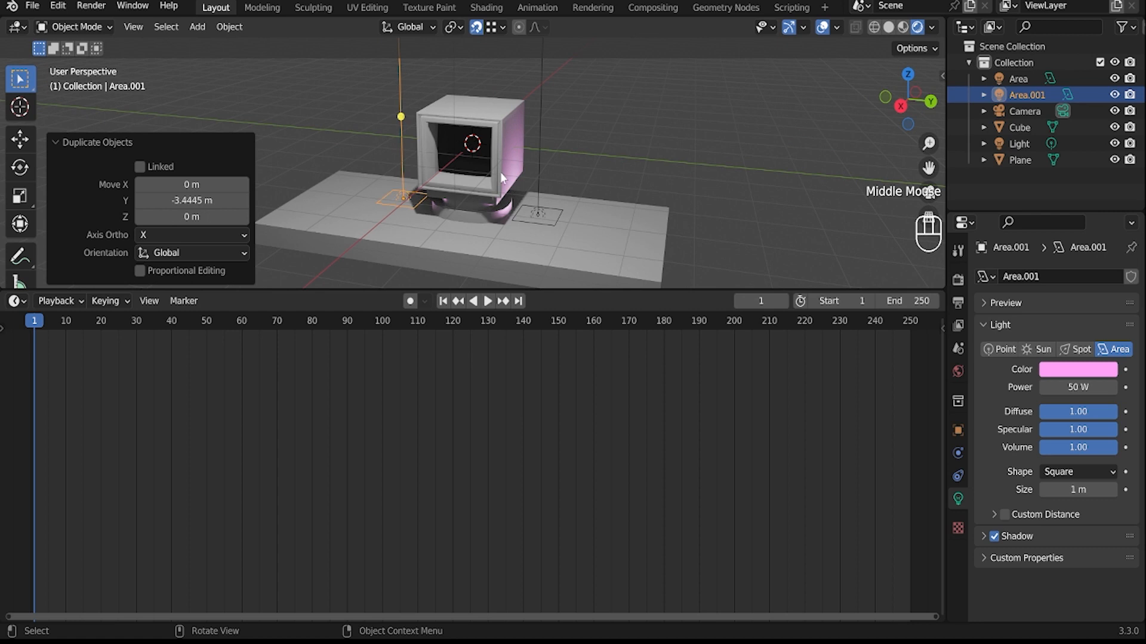
click(535, 222)
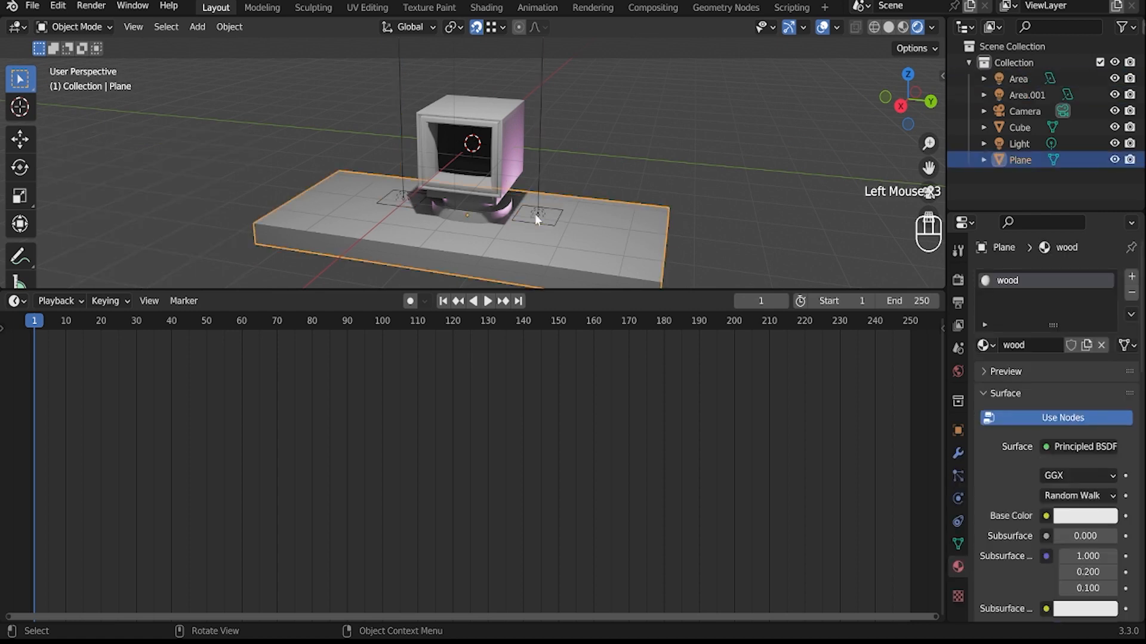
click(536, 213)
key(g)
key(z)
right_click(536, 208)
key(g)
key(y)
key(x)
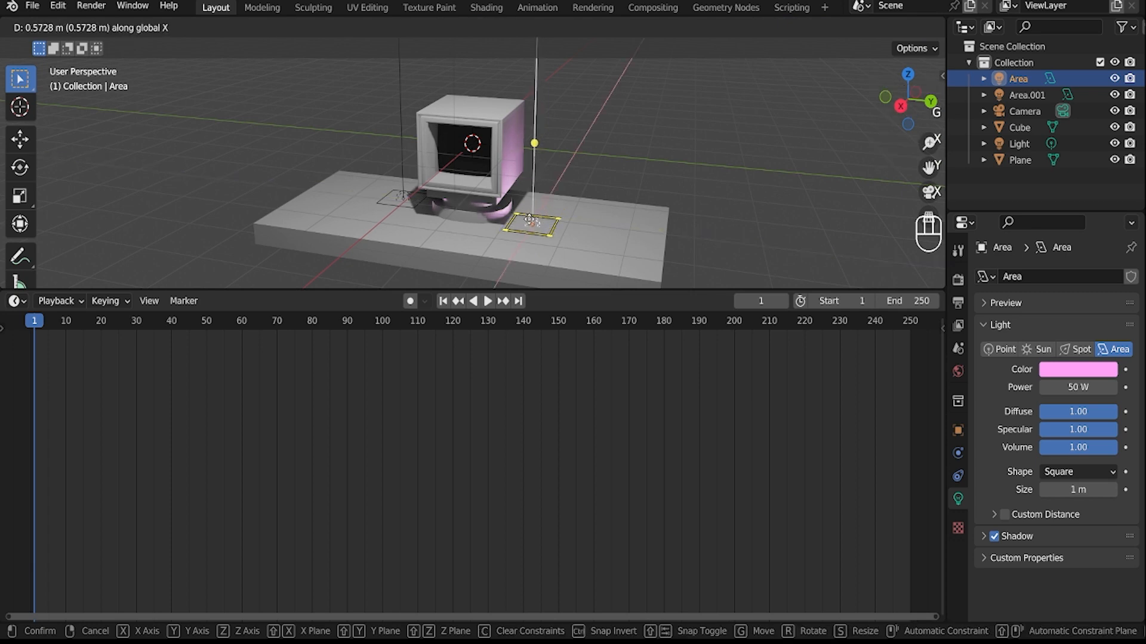
click(529, 221)
- Select the duplicated area light and move it about 0.4 m forward along X, then deselect it
click(403, 195)
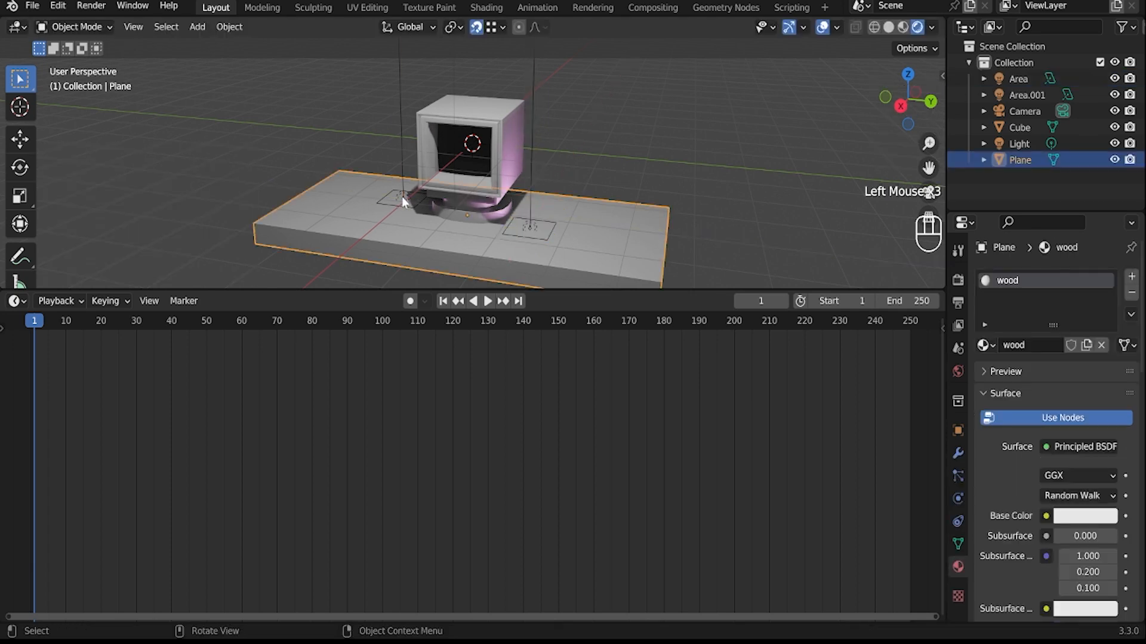
click(402, 196)
key(g)
key(x)
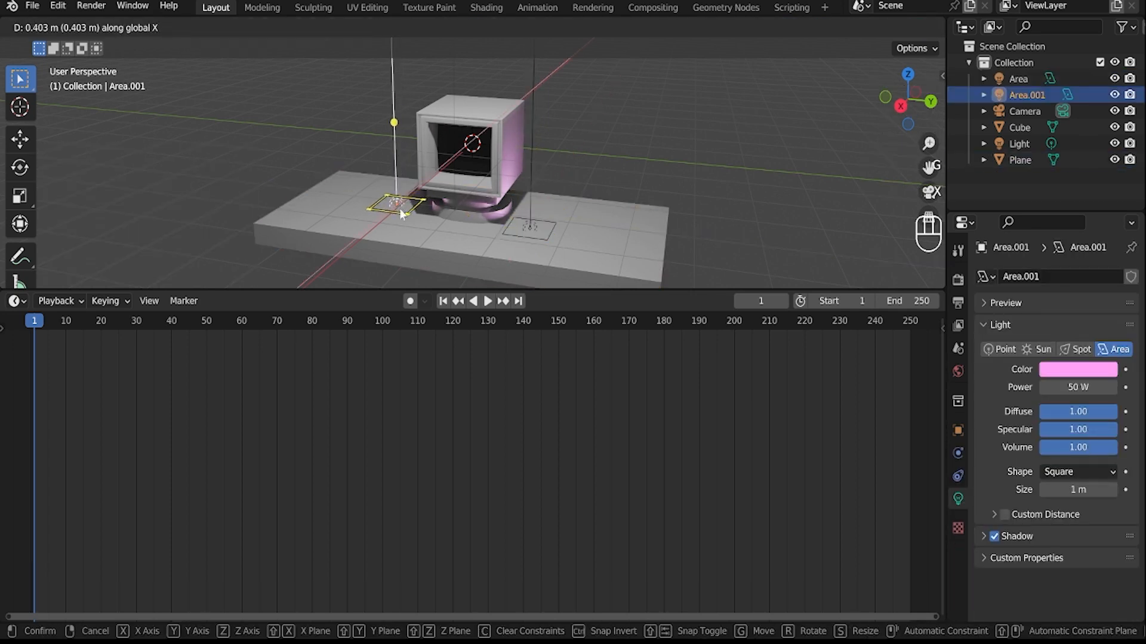
click(544, 156)
click(544, 156)
- Add a third area light to the scene at the world origin
key(shift+a)
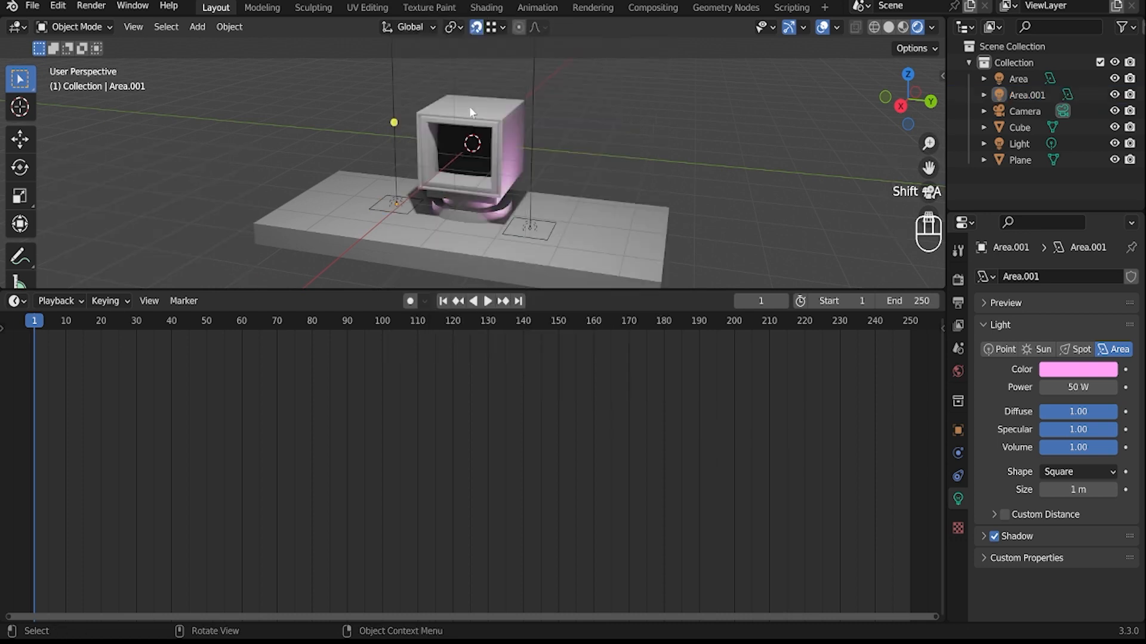
key(shift+a)
mouse_move(441, 38)
mouse_move(466, 238)
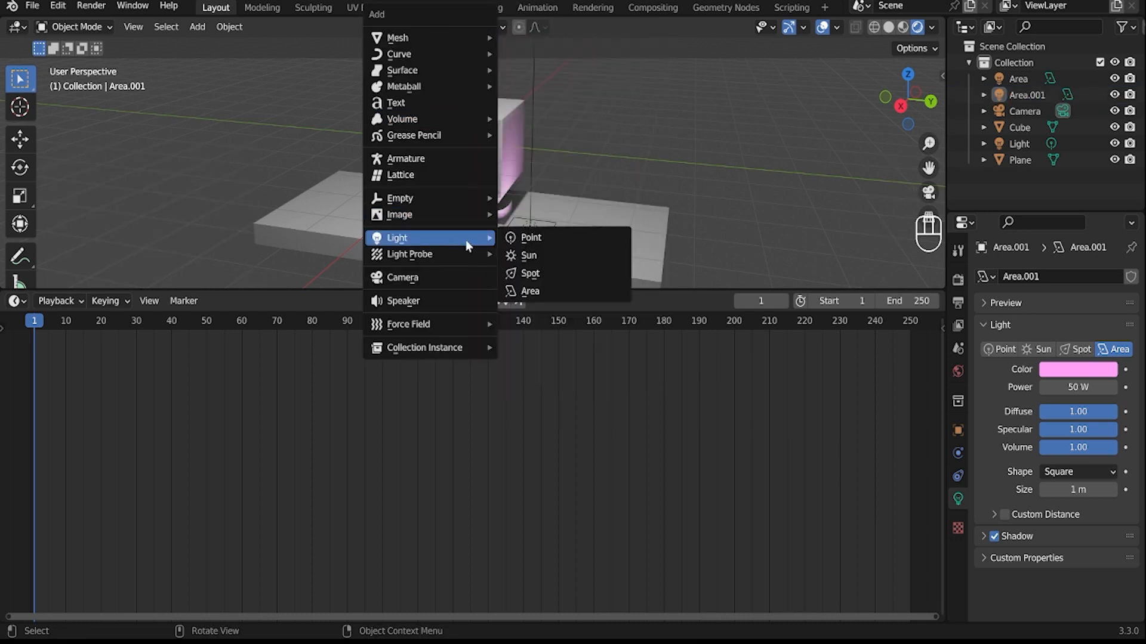
click(543, 291)
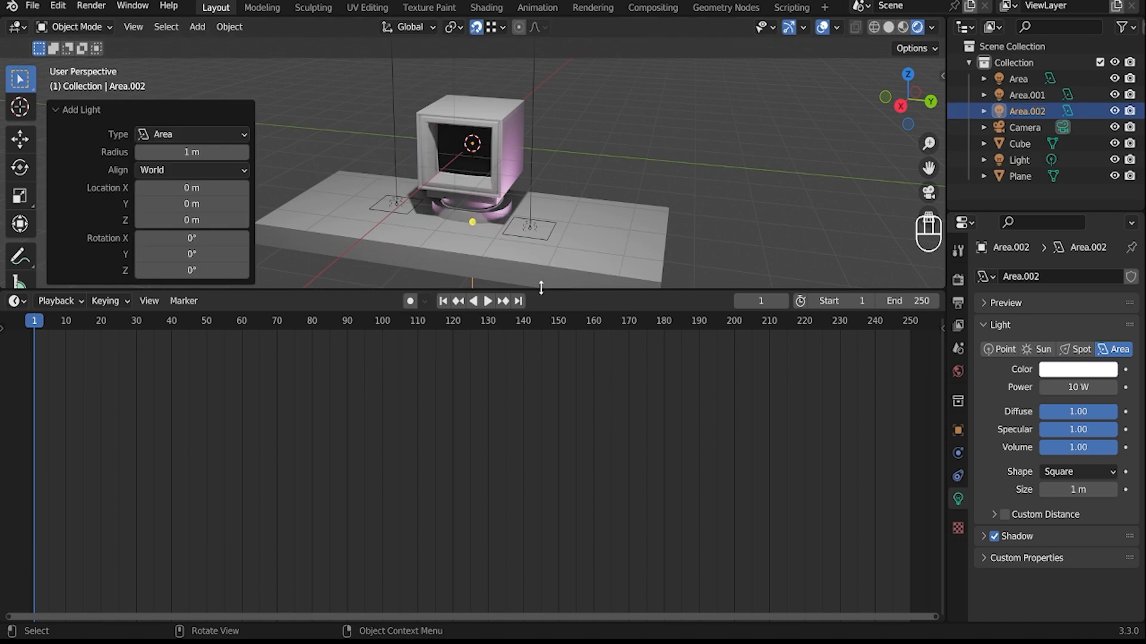
- Move the new third area light about 1.3 m along X toward the front of the television
key(g)
key(x)
click(528, 62)
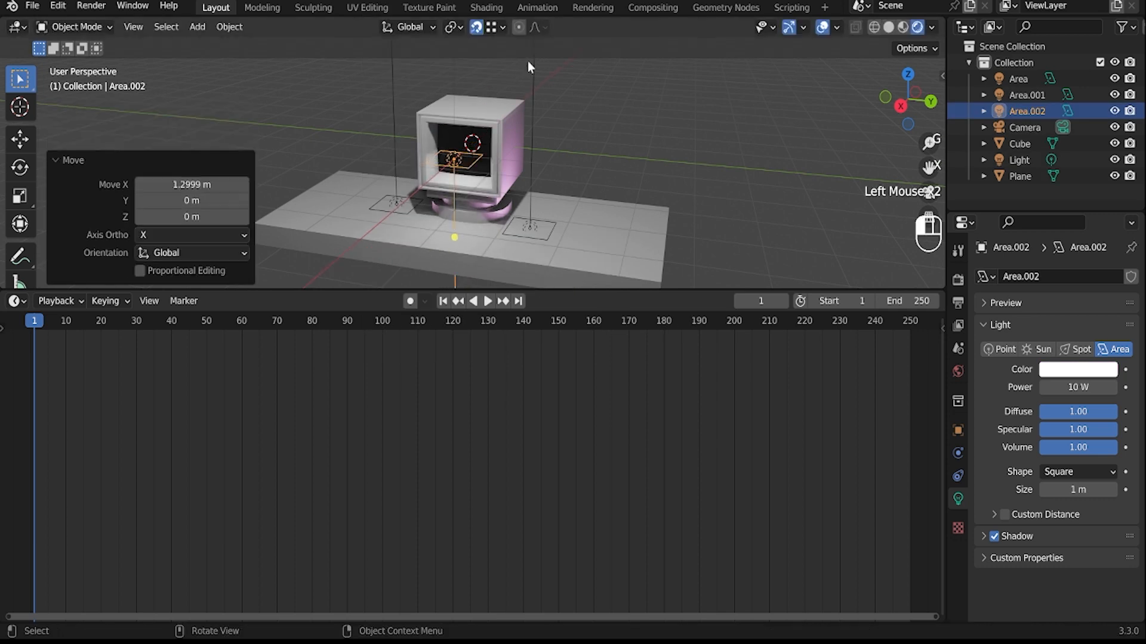
click(528, 63)
key(z)
click(458, 158)
click(458, 159)
- Raise the third area light about 2.45 m along Z and lower it about 1.13 m so it hangs above the television
key(g)
key(z)
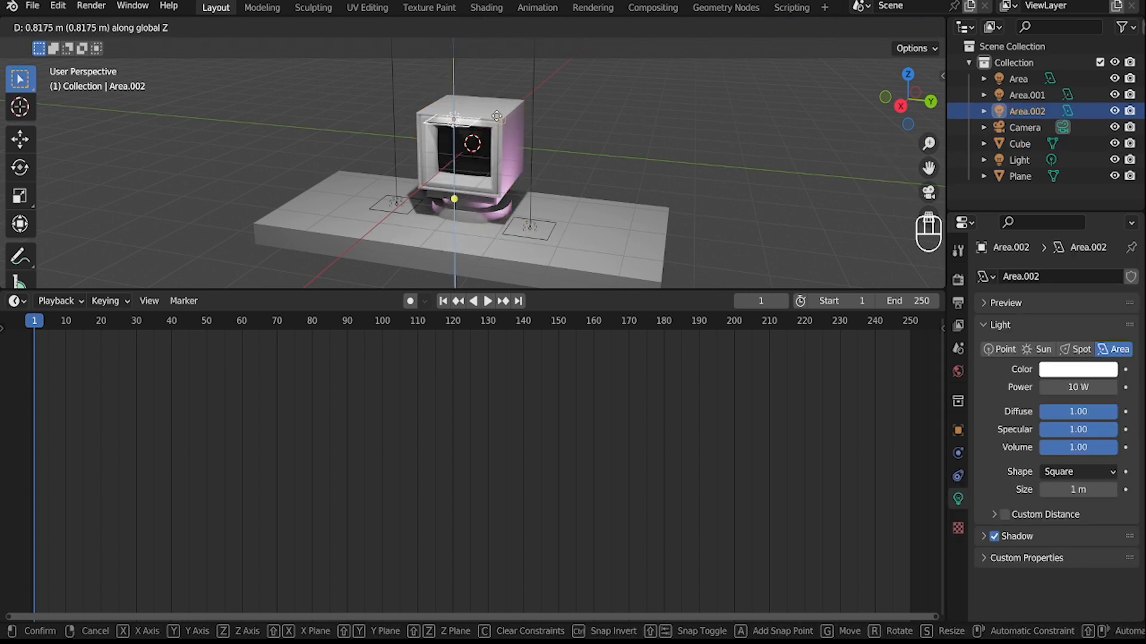
click(507, 97)
key(g)
key(z)
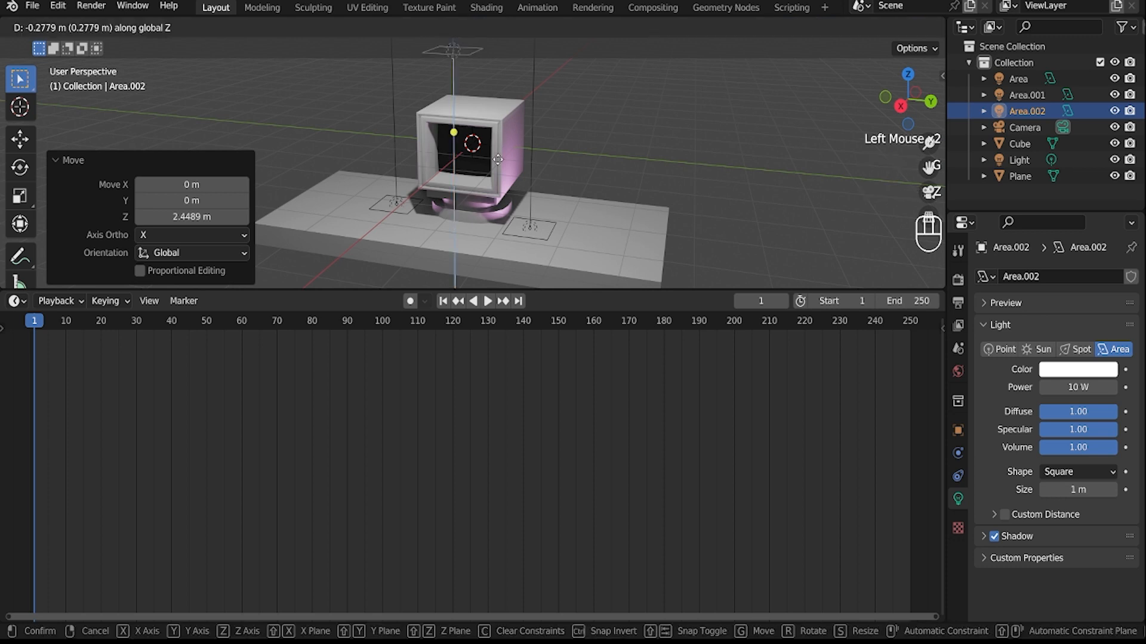
click(501, 99)
- Set the area light above the television to 50 W and give it a yellow colour
click(1089, 388)
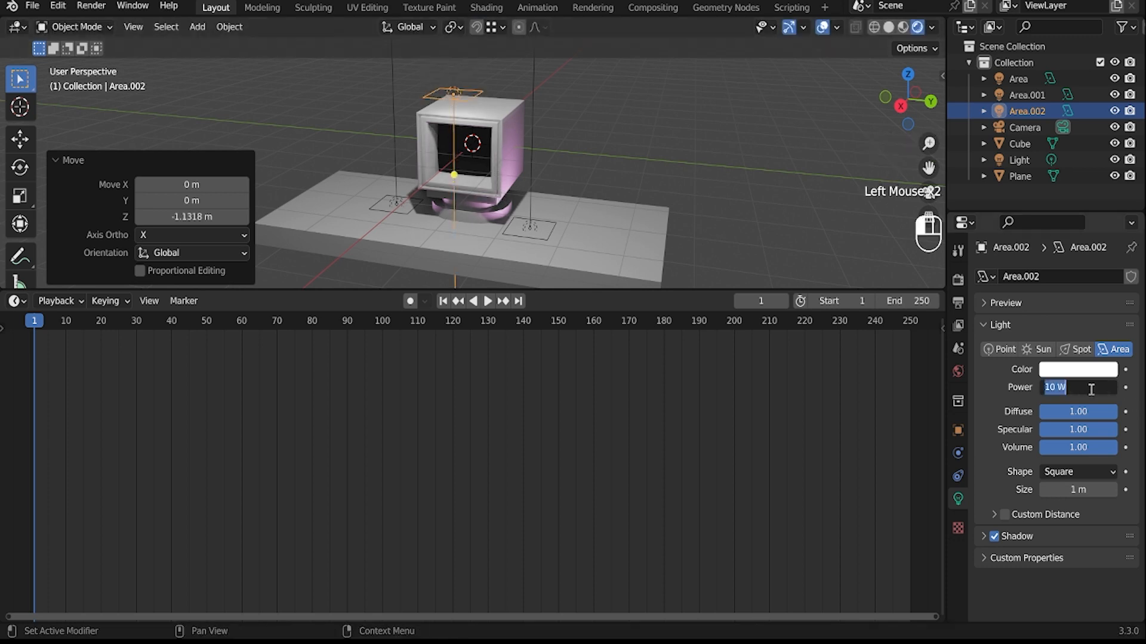
text(50)
key(Return)
click(1087, 374)
click(1017, 229)
drag(1014, 229, 1006, 232)
- Lower the yellow area light about 0.28 m along Z, closer to the top of the television
middle_drag(473, 114, 490, 89)
scroll(499, 102, up, 2)
mouse_move(506, 112)
middle_down()
mouse_move(525, 136)
mouse_move(553, 135)
mouse_move(544, 102)
mouse_move(520, 111)
middle_up()
key(g)
key(z)
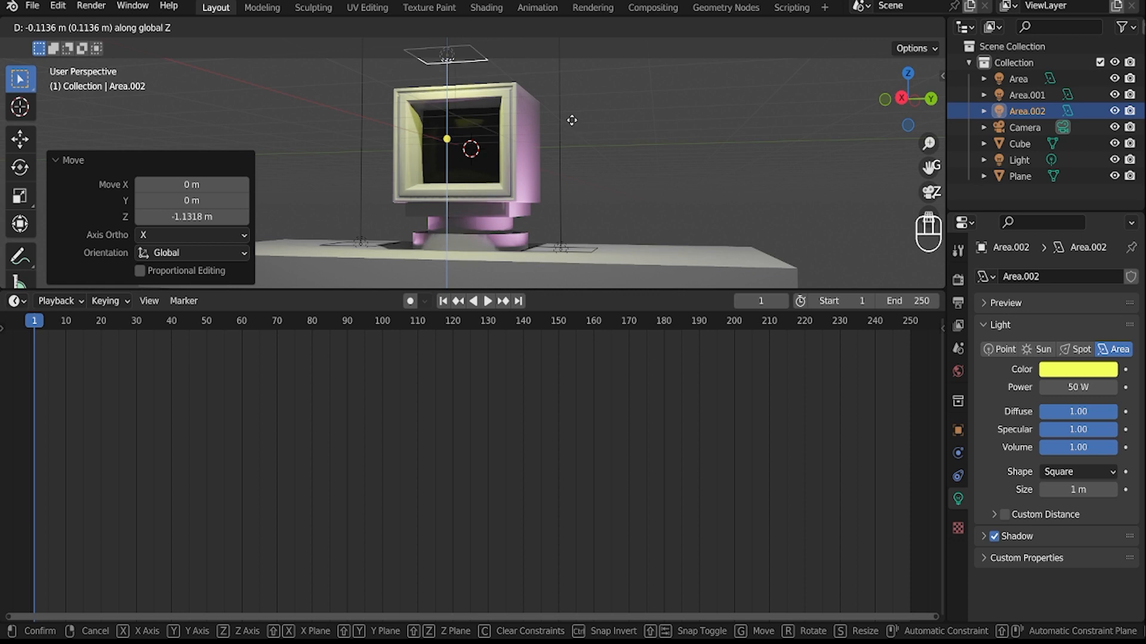
click(567, 87)
middle_drag(567, 87, 554, 191)
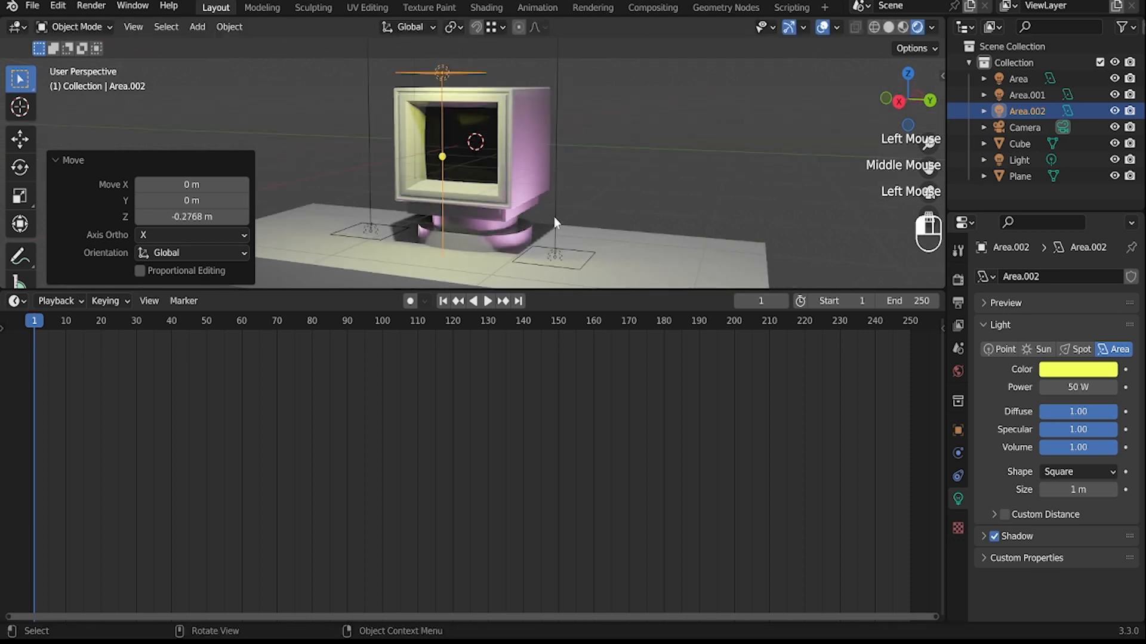
- Set the power of both pink area lights beside the television to 100 W
click(555, 190)
double_click(1075, 389)
key(Return)
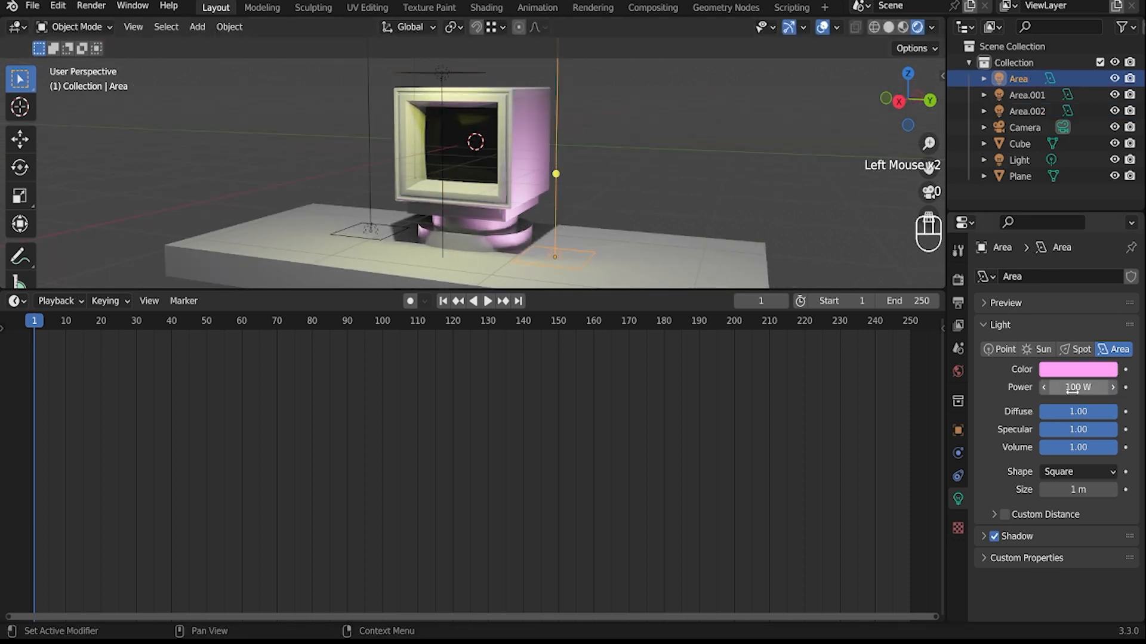
click(369, 146)
double_click(1078, 388)
text(100)
key(Return)
- Select the yellow area light above the television and set its power to 100 W
click(463, 70)
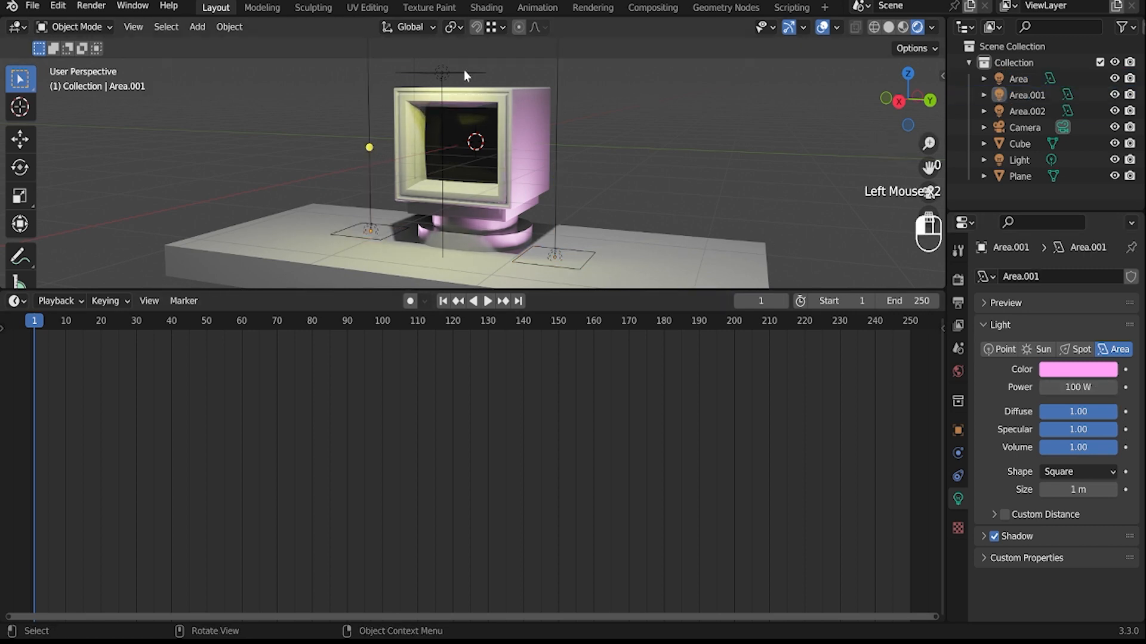
click(464, 70)
double_click(1077, 388)
text(100)
key(Return)
- Select the tabletop slab and turn the timeline area into a Shader Editor showing its wood material
mouse_move(692, 132)
middle_down()
mouse_move(688, 155)
mouse_move(693, 138)
middle_up()
click(666, 228)
click(664, 236)
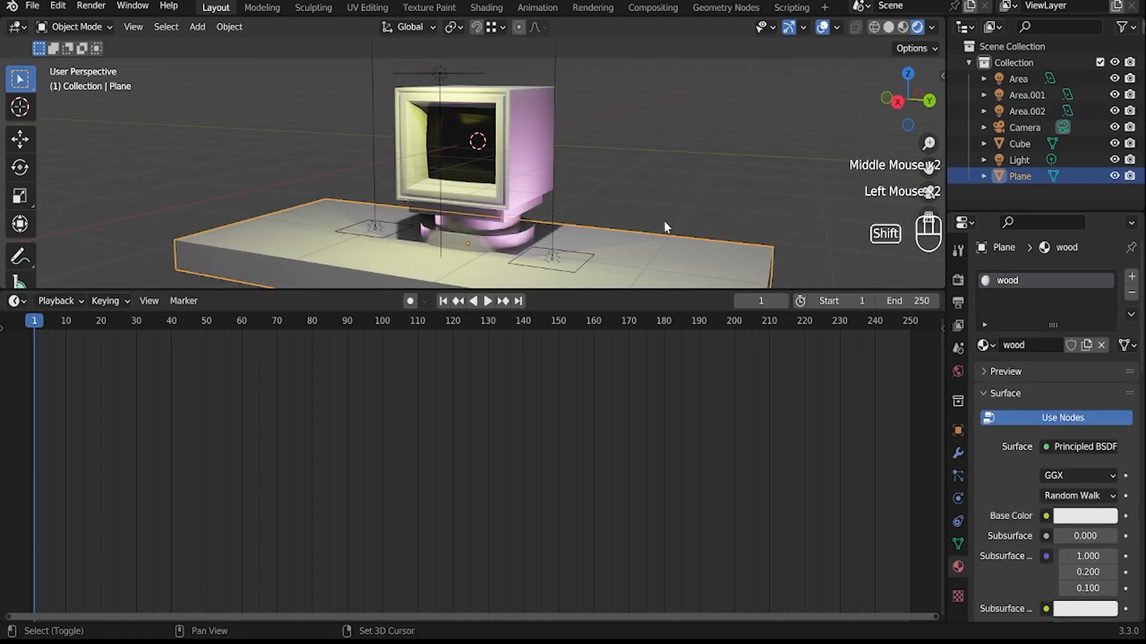
shift+middle_drag(664, 227, 654, 134)
click(14, 301)
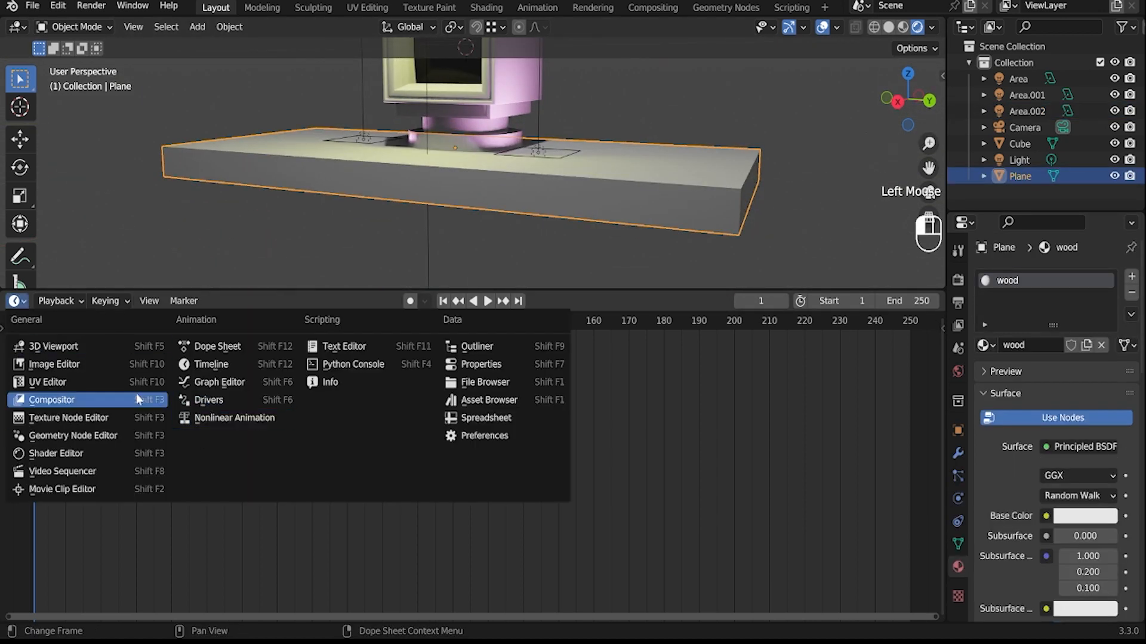
click(89, 452)
scroll(230, 468, up, 6)
middle_drag(230, 467, 227, 503)
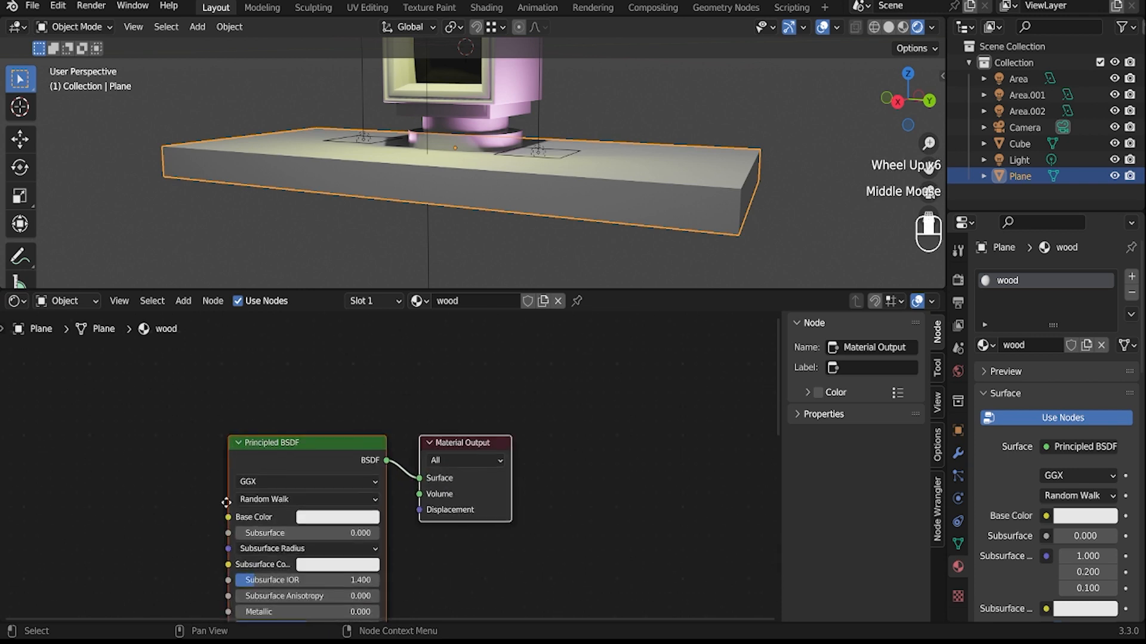
scroll(324, 482, down, 4)
- Add a Musgrave Texture node, duplicate it, and place the two nodes side by side left of the Principled BSDF
key(shift+a)
click(274, 449)
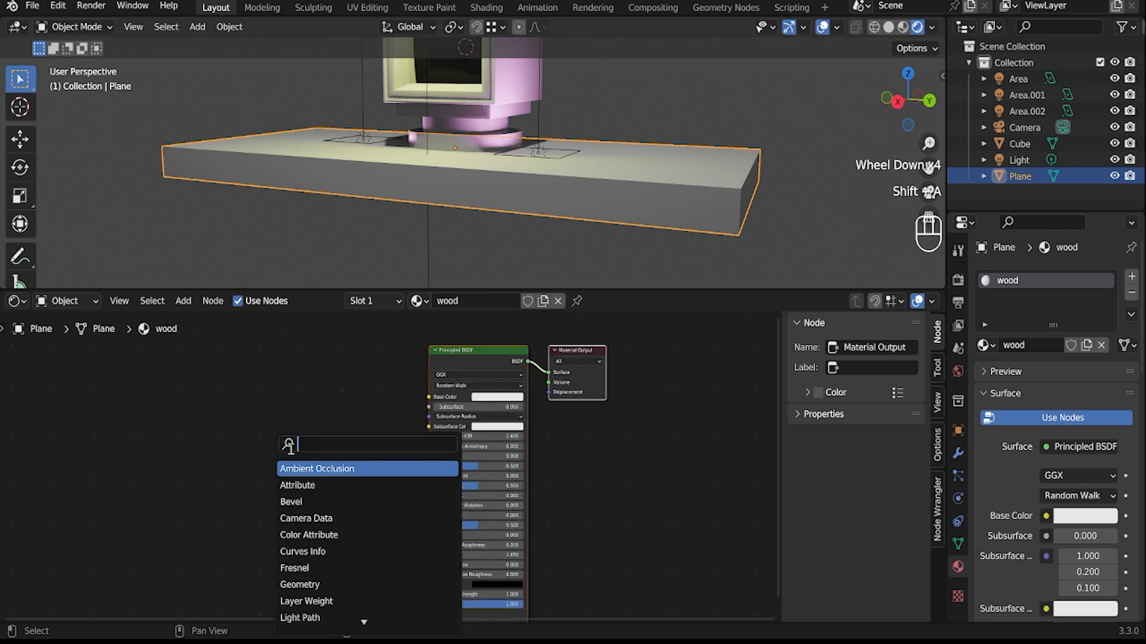
text(mus)
key(Return)
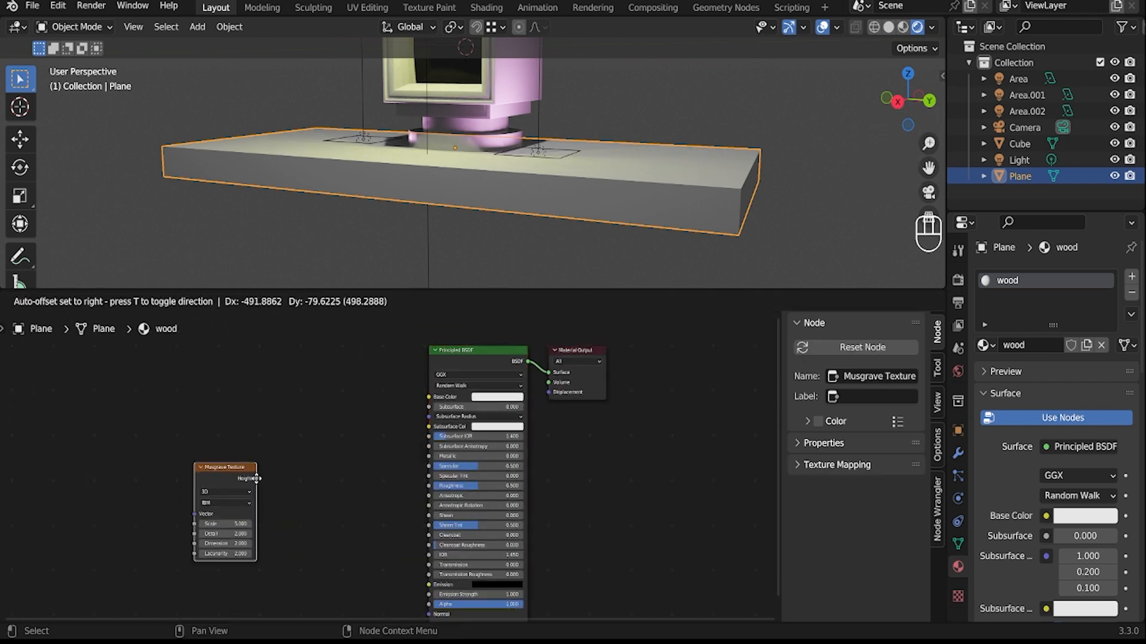
click(258, 463)
key(shift+d)
click(175, 448)
drag(166, 428, 277, 490)
drag(229, 458, 154, 458)
middle_drag(322, 583, 344, 477)
- Add a Bump node and connect its Normal output to the Principled BSDF's Normal input
key(shift+a)
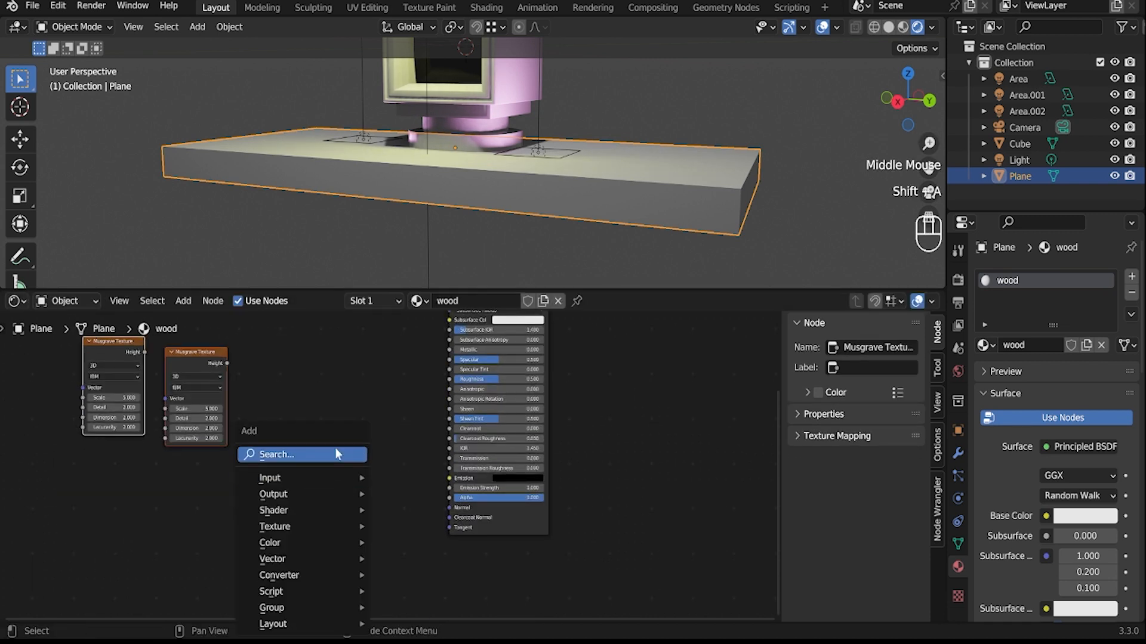
text(bump)
key(Return)
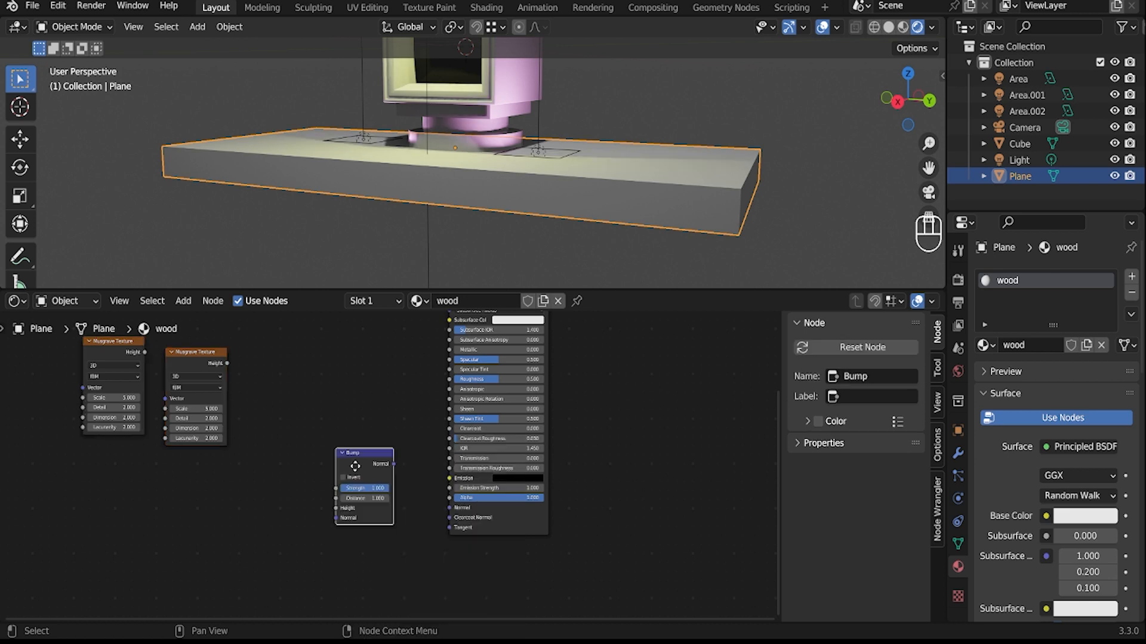
click(373, 492)
drag(390, 488, 445, 508)
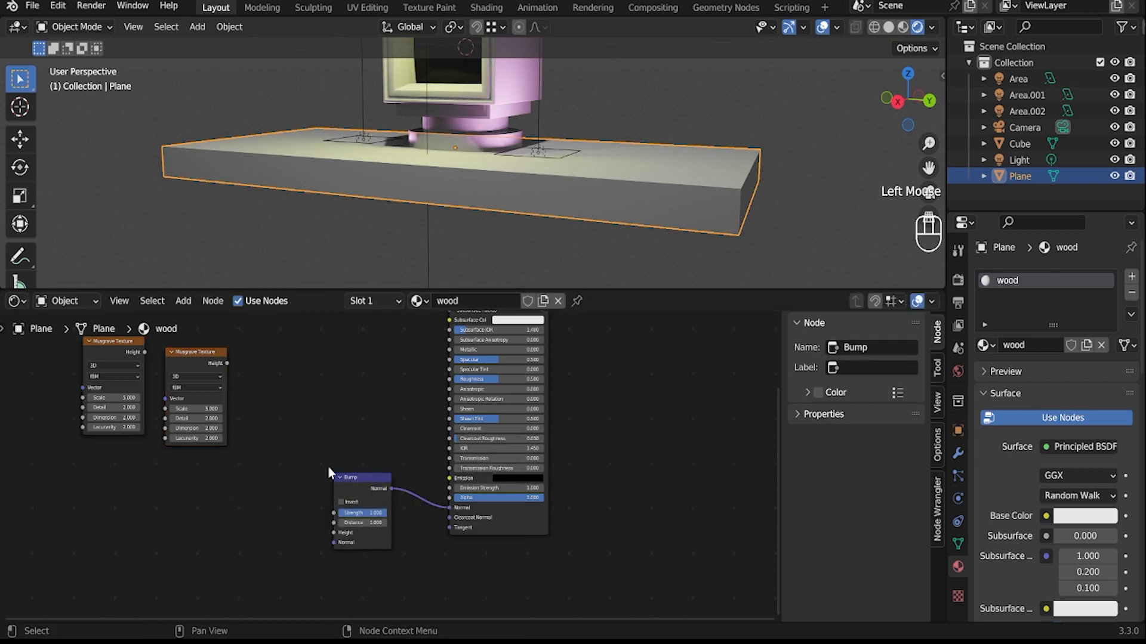
key(shift+a)
click(298, 454)
text(norma)
click(344, 482)
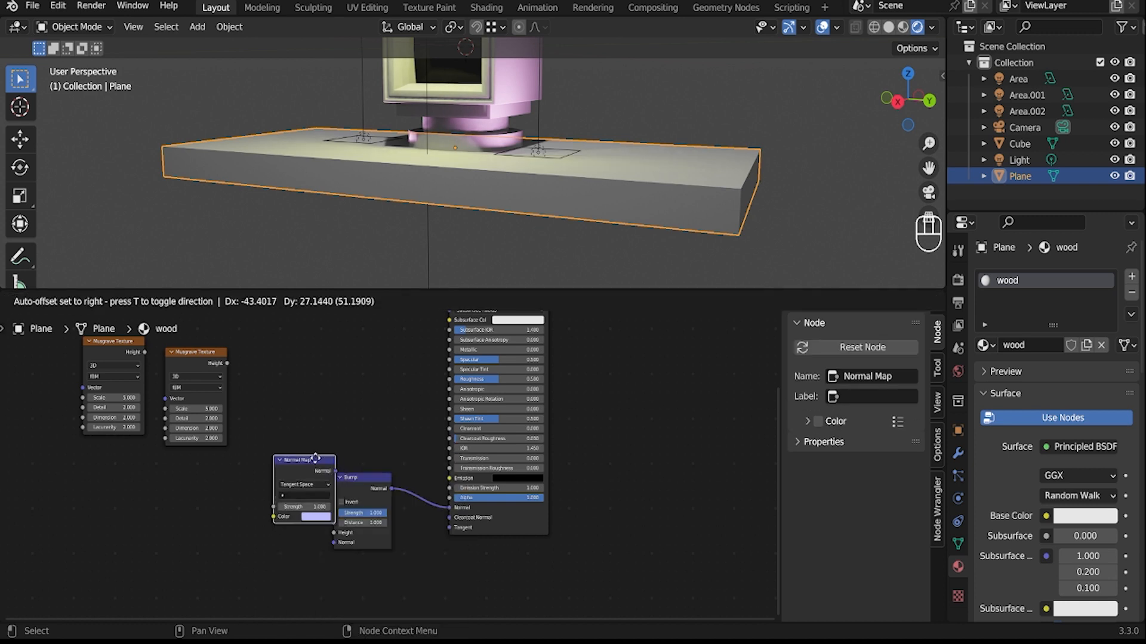
click(320, 439)
key(x)
- Add a ColorRamp node between the Musgrave and Bump nodes and connect its Color output to the Bump's Height
key(shift+a)
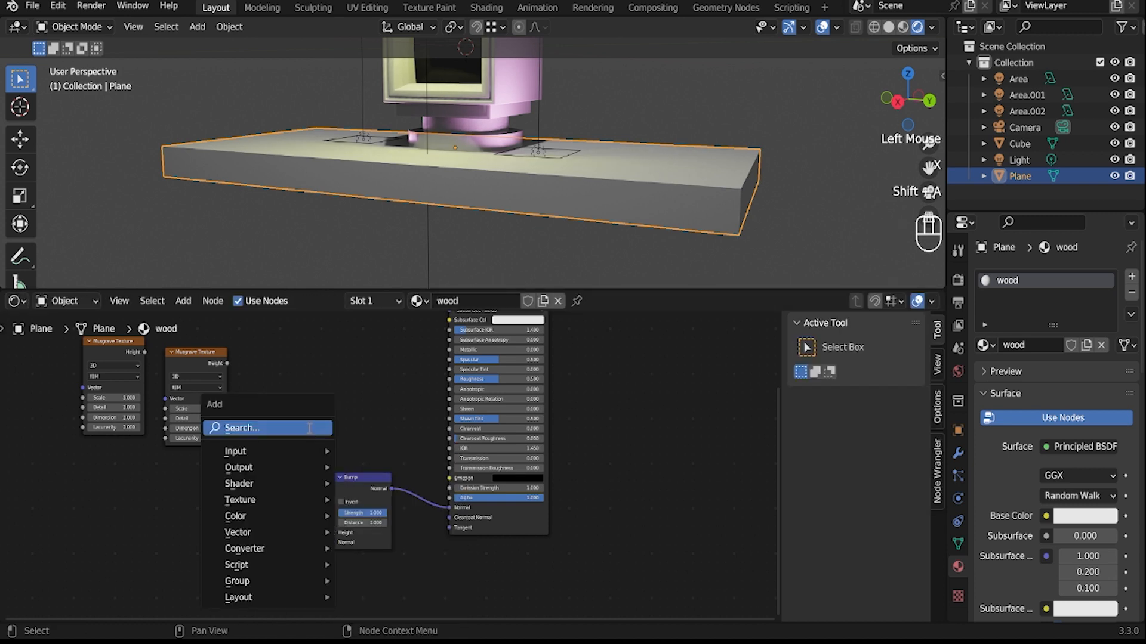
click(308, 427)
text(color)
click(343, 456)
click(319, 447)
drag(56, 374, 337, 505)
drag(276, 422, 312, 446)
click(302, 428)
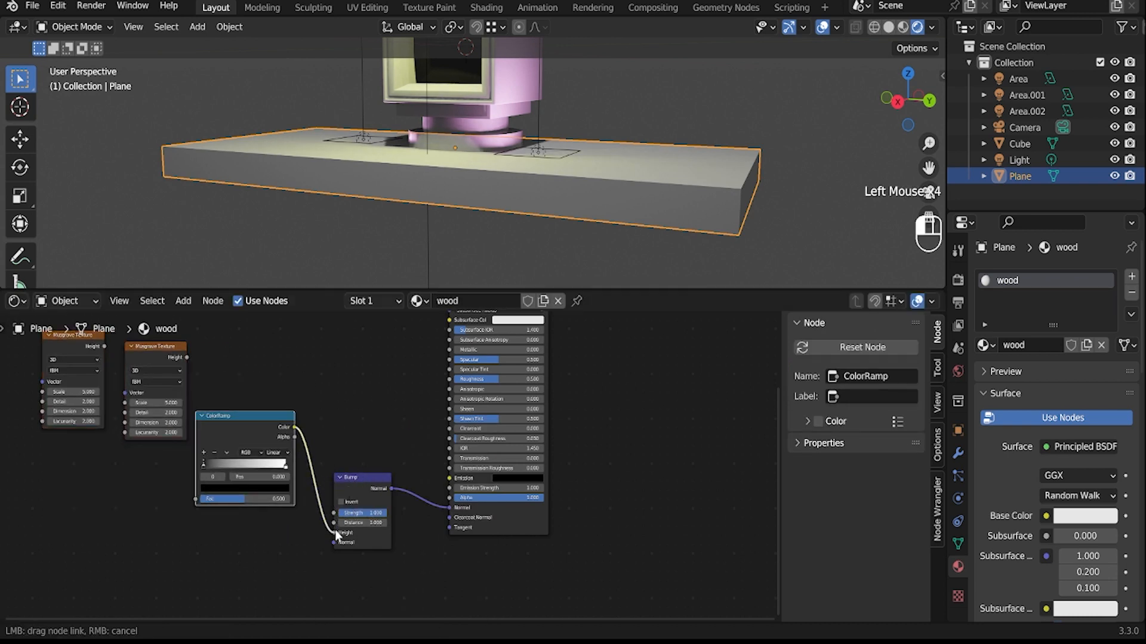
drag(336, 531, 335, 533)
- Connect the second Musgrave Texture's Height output to the ColorRamp's Fac input
middle_drag(228, 412, 343, 454)
drag(289, 389, 281, 386)
drag(200, 378, 311, 540)
- Connect the first Musgrave Texture's Height output to the second Musgrave Texture's Dimension input
drag(211, 399, 223, 463)
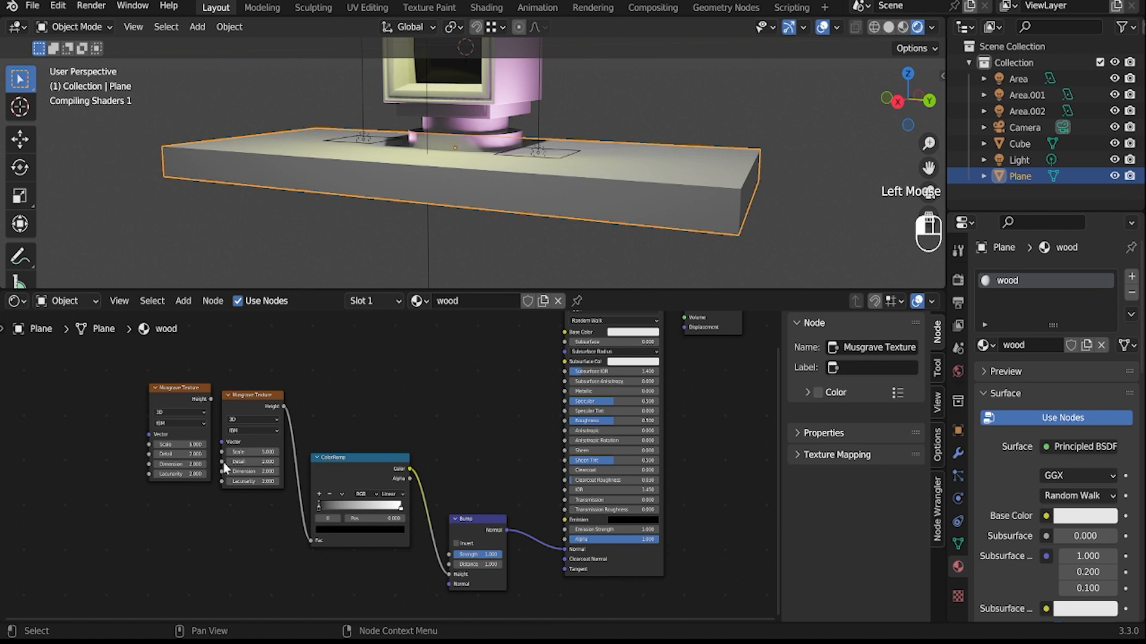
middle_drag(545, 174, 545, 197)
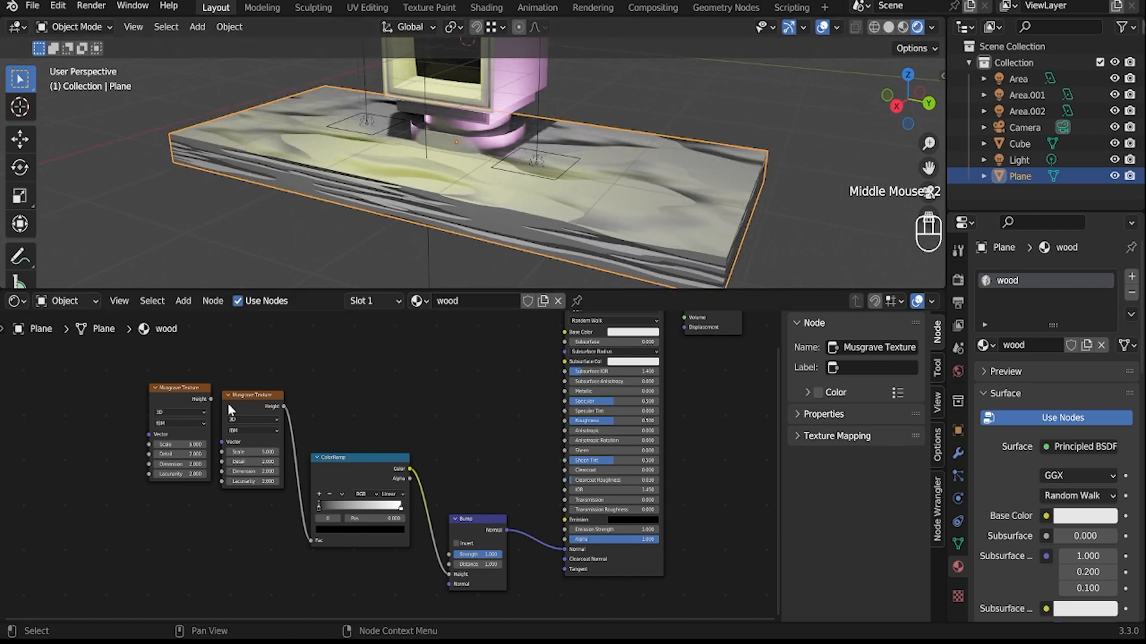
drag(211, 402, 223, 472)
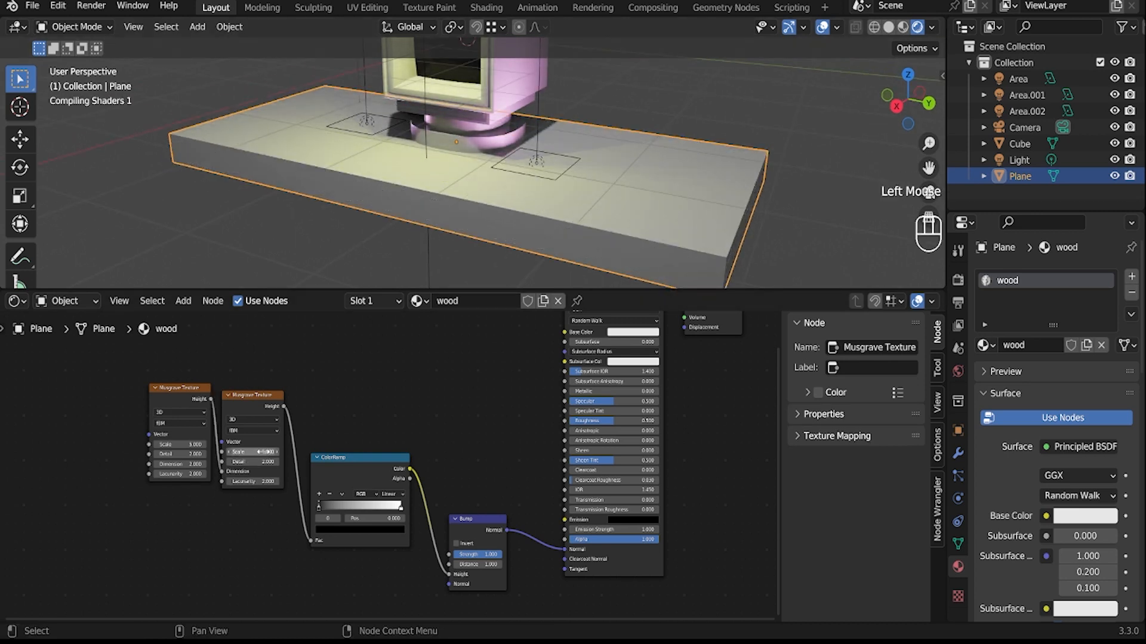
- Set the Scale of the first Musgrave Texture to 10 and of the second one to 8
drag(264, 453, 269, 453)
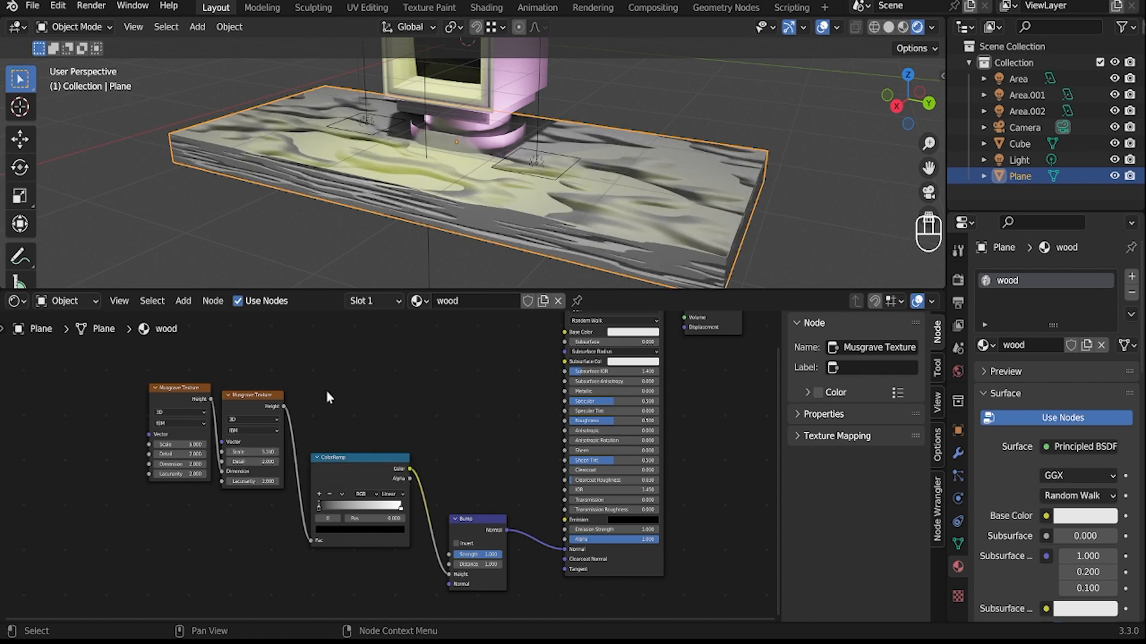
text(0)
key(Return)
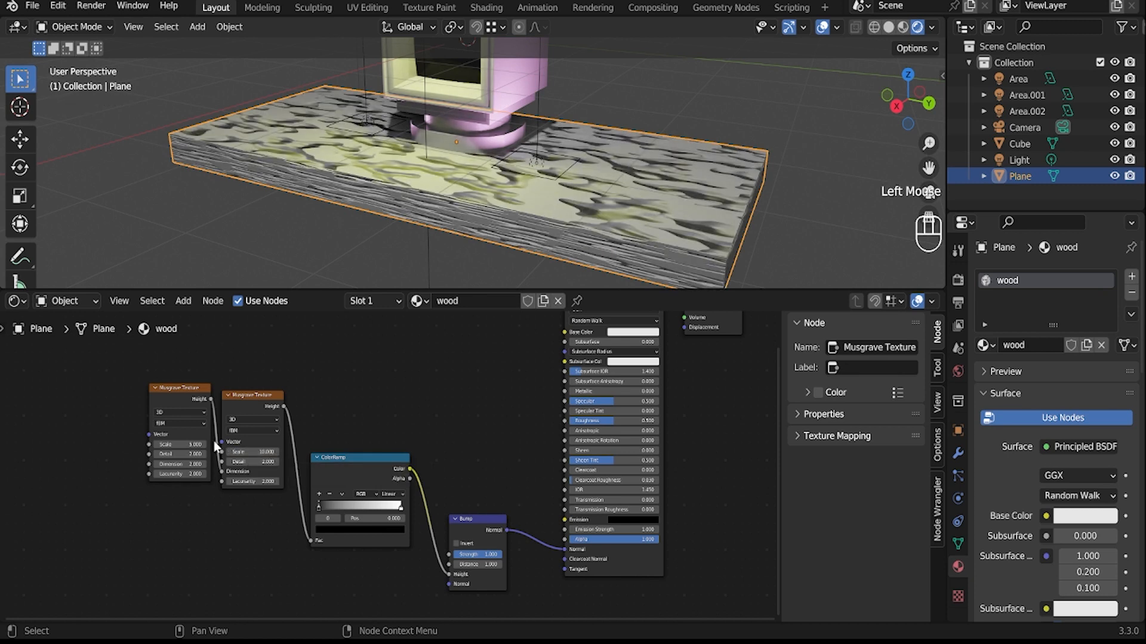
click(254, 446)
drag(254, 451, 260, 452)
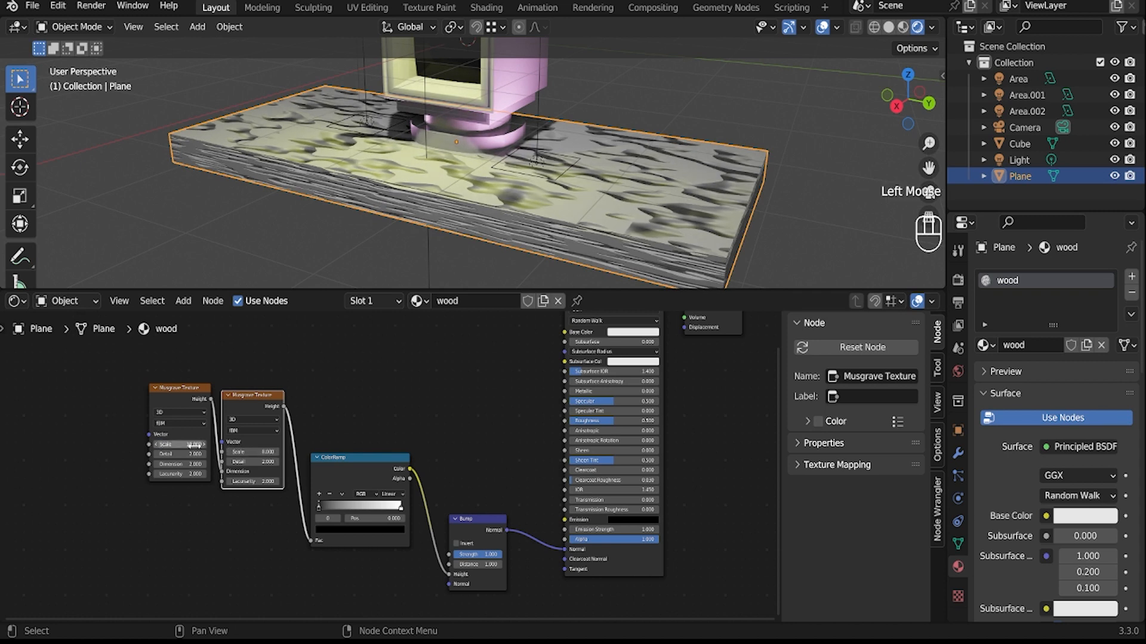
key(ctrl+z)
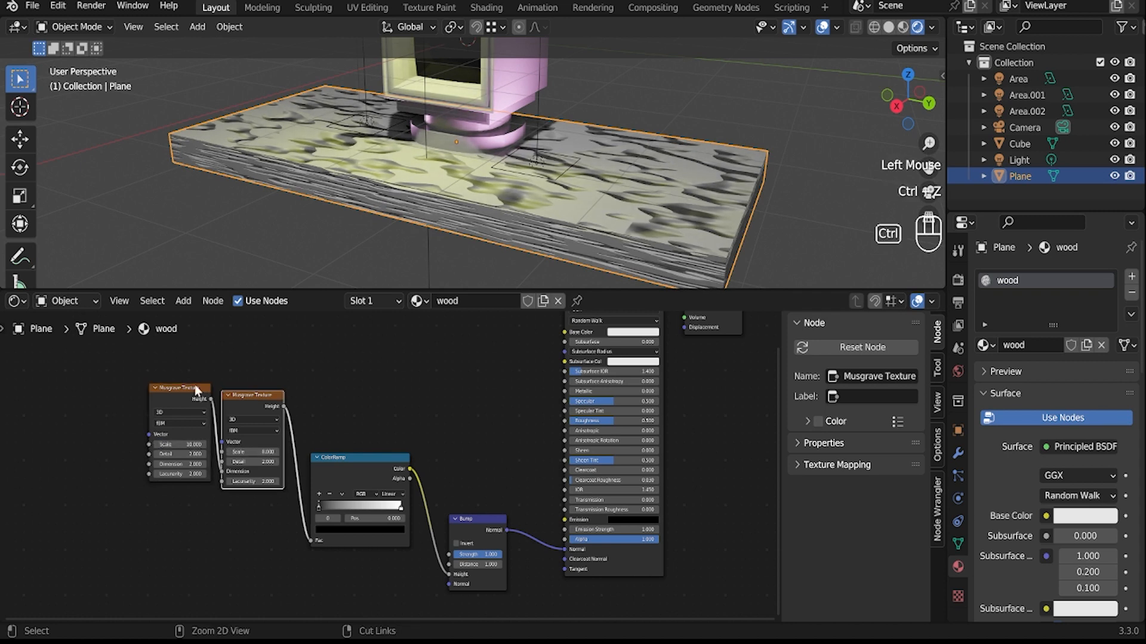
- Add Texture Coordinate and Mapping nodes to the second Musgrave Texture and place them left of both Musgrave nodes
key(ctrl+t)
click(106, 416)
click(170, 421)
shift+click(162, 417)
click(121, 417)
shift+click(164, 417)
shift+click(167, 419)
shift+click(176, 414)
drag(179, 413, 136, 456)
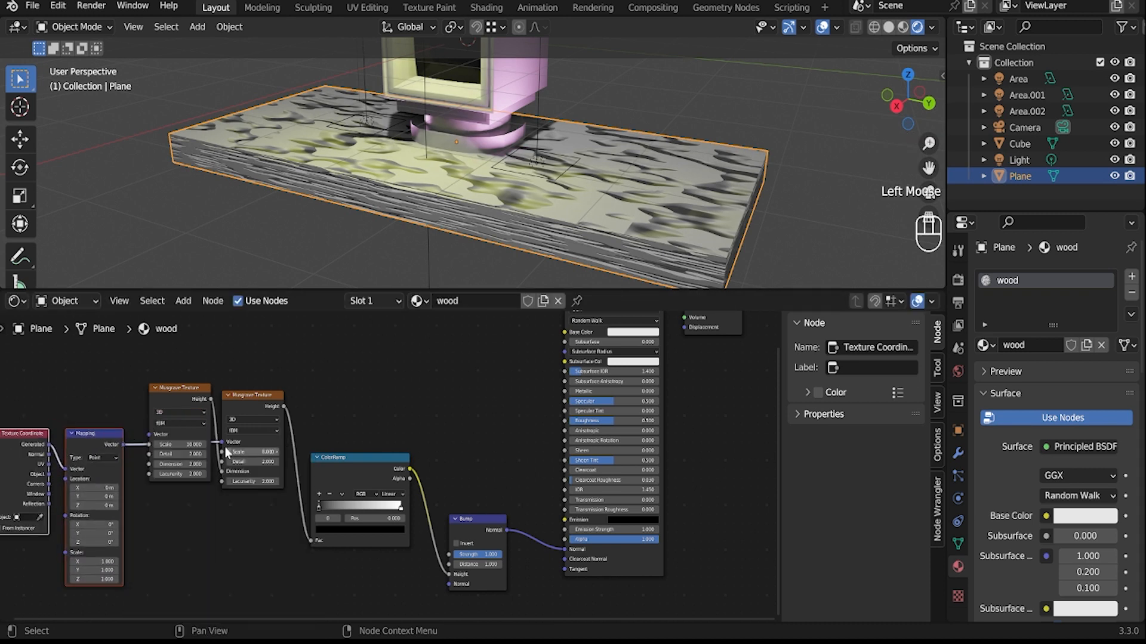
- Reroute the Mapping's Vector output to the first Musgrave Texture and feed the Mapping from the Texture Coordinate's Object output
drag(222, 442, 150, 437)
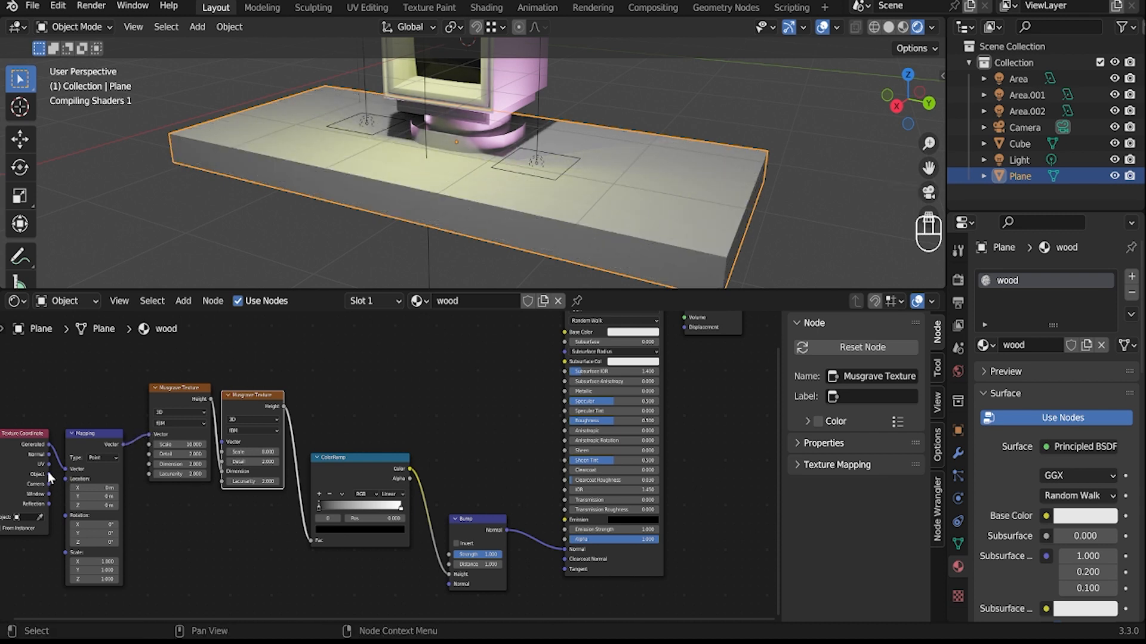
click(312, 510)
middle_drag(181, 511, 334, 493)
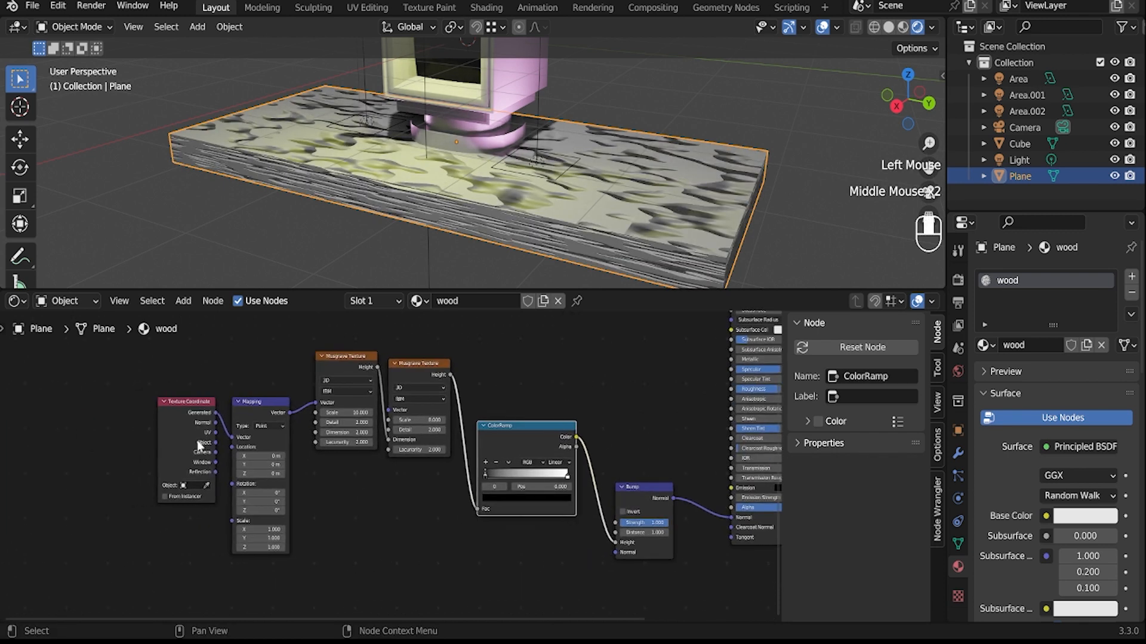
scroll(154, 442, up, 3)
drag(152, 433, 177, 431)
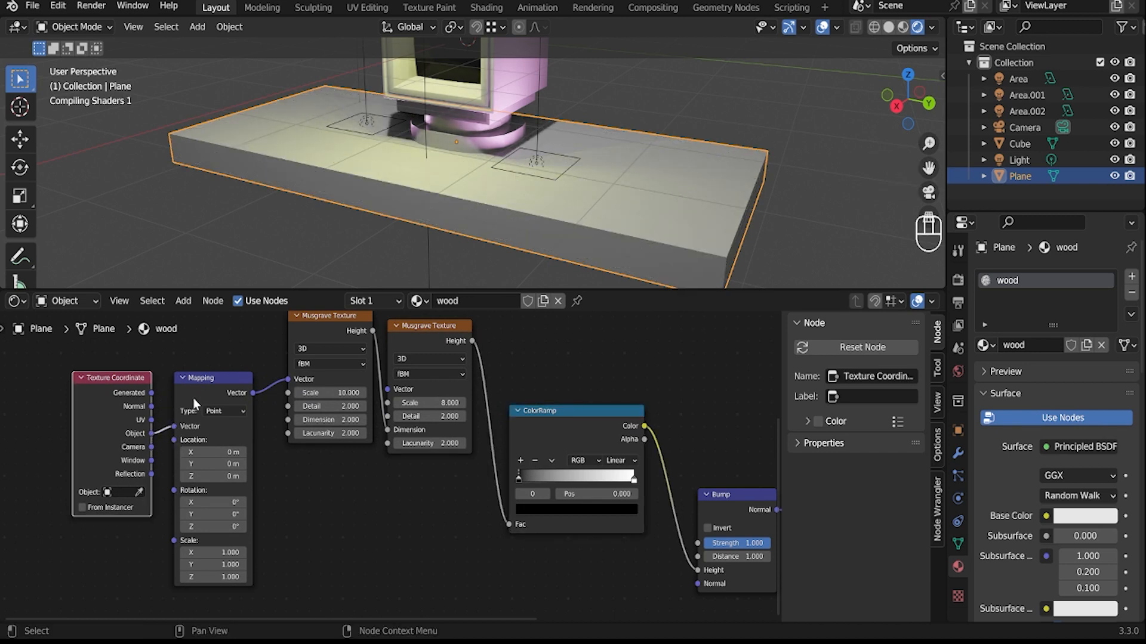
- Move the first Musgrave's Height link to the second Musgrave's Vector input, and shift the ColorRamp's black stop to 0.329
middle_drag(394, 212, 363, 217)
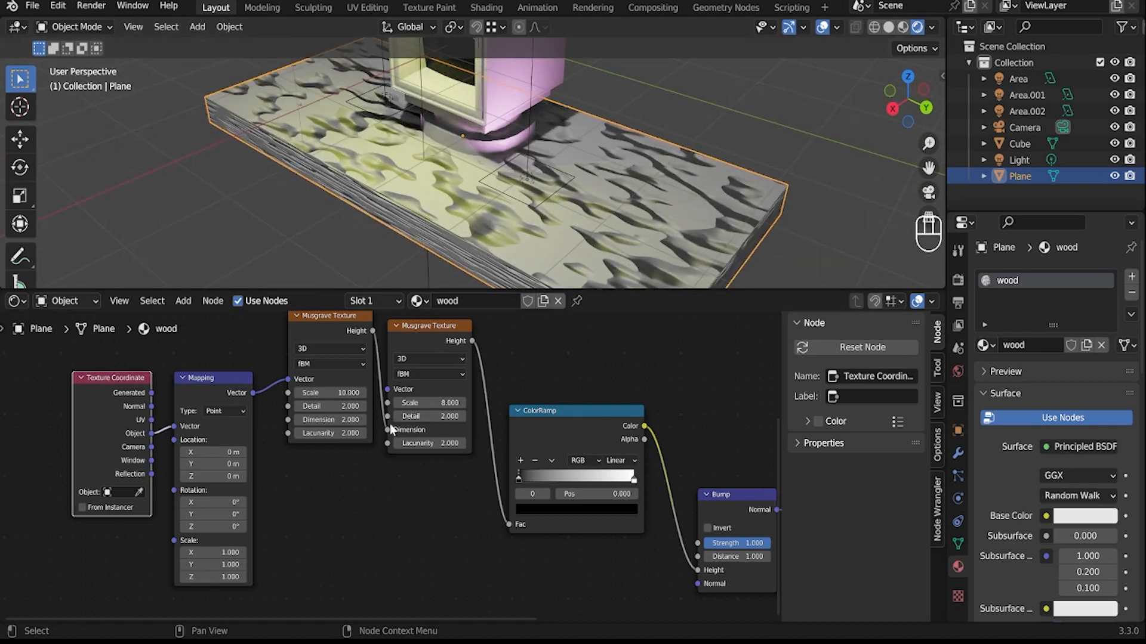
drag(352, 325, 388, 391)
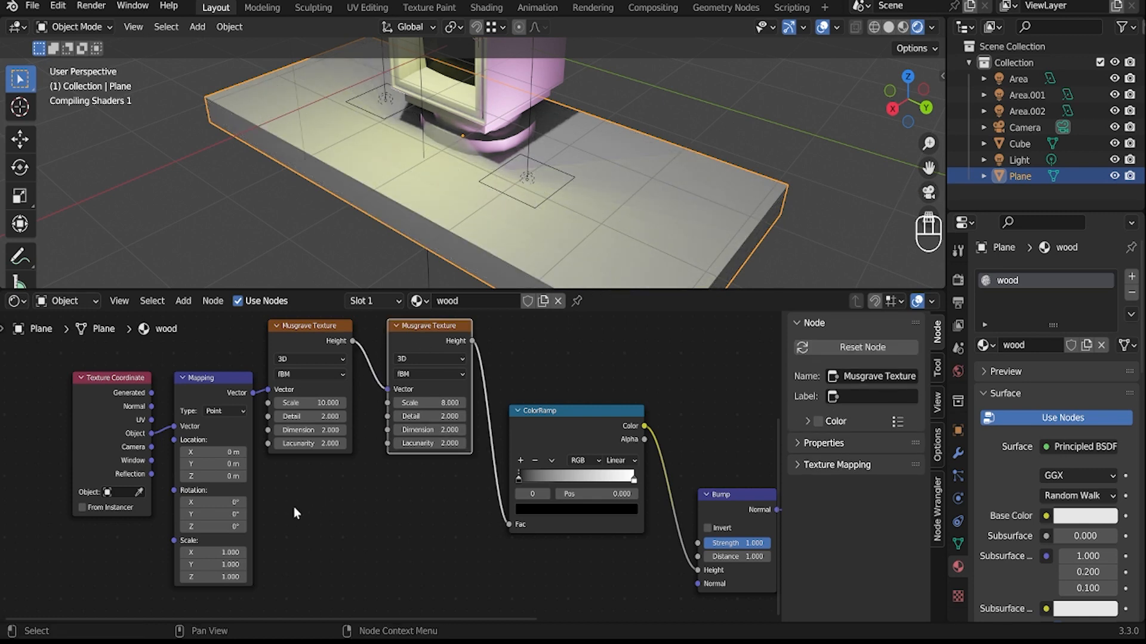
middle_drag(528, 203, 531, 483)
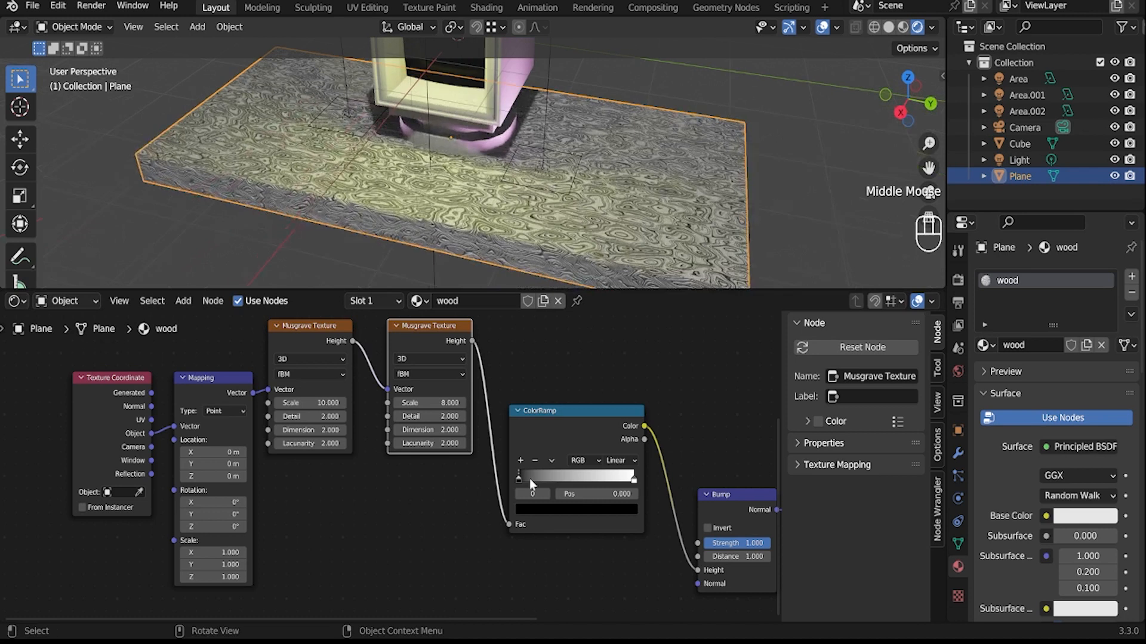
drag(516, 478, 557, 483)
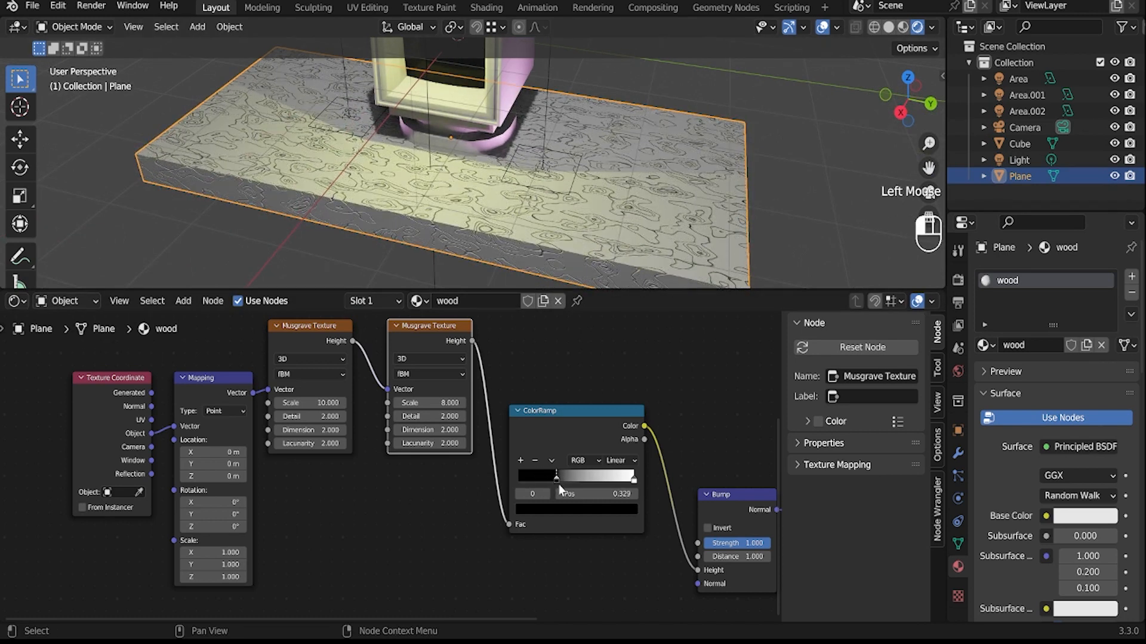
click(561, 489)
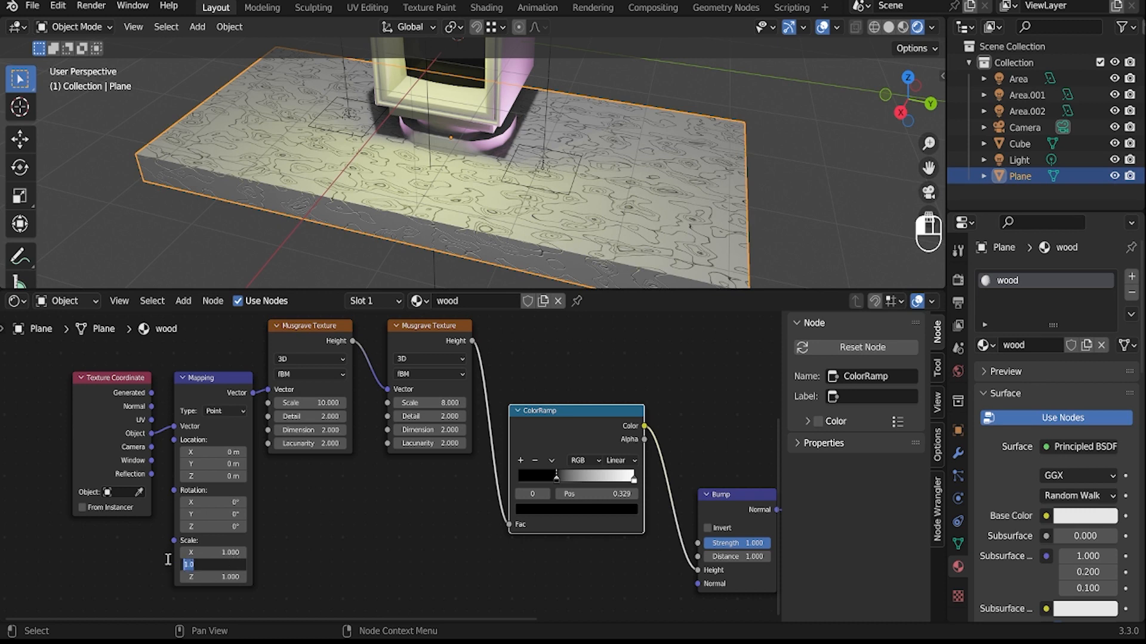
- Set the Mapping node's Y scale to 0.2 and check the stretched grain along the slab's sides
text(.2)
key(Return)
middle_drag(394, 206, 271, 177)
click(270, 177)
click(520, 221)
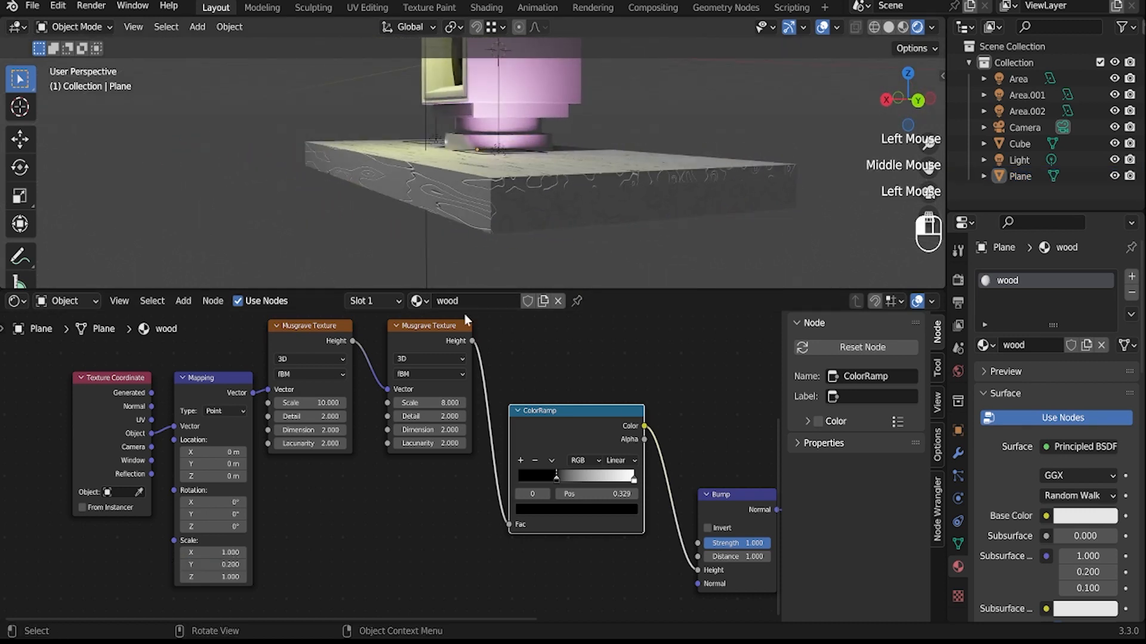
drag(213, 577, 125, 577)
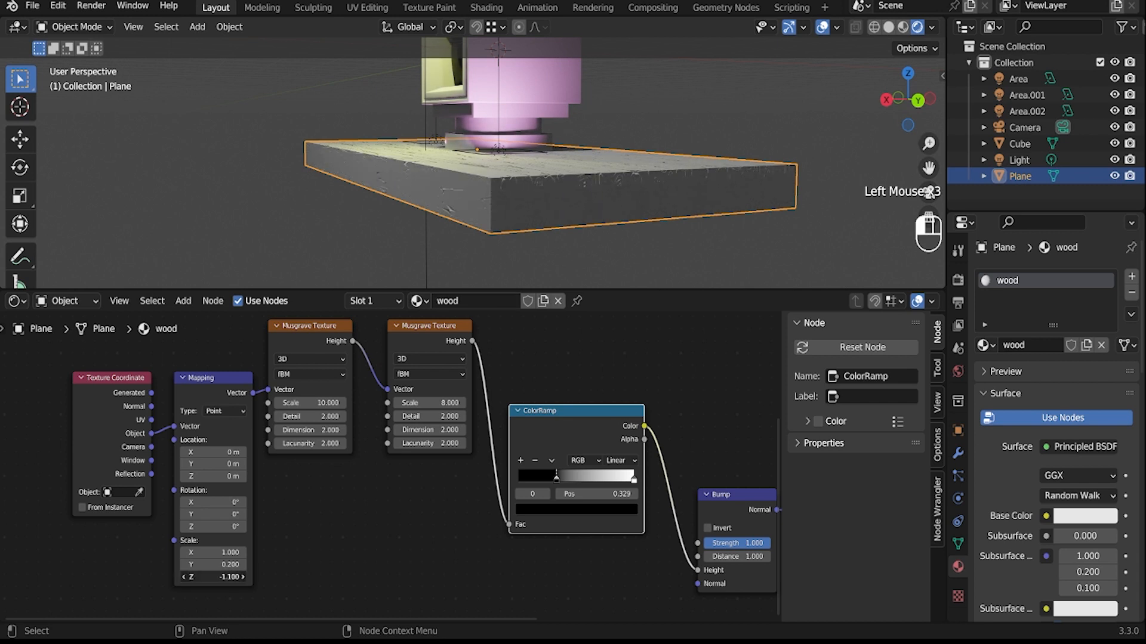
key(ctrl+z)
middle_drag(412, 262, 448, 261)
- Lower the Bump node's Strength and check the grain relief on the slab up close
middle_drag(670, 431, 510, 441)
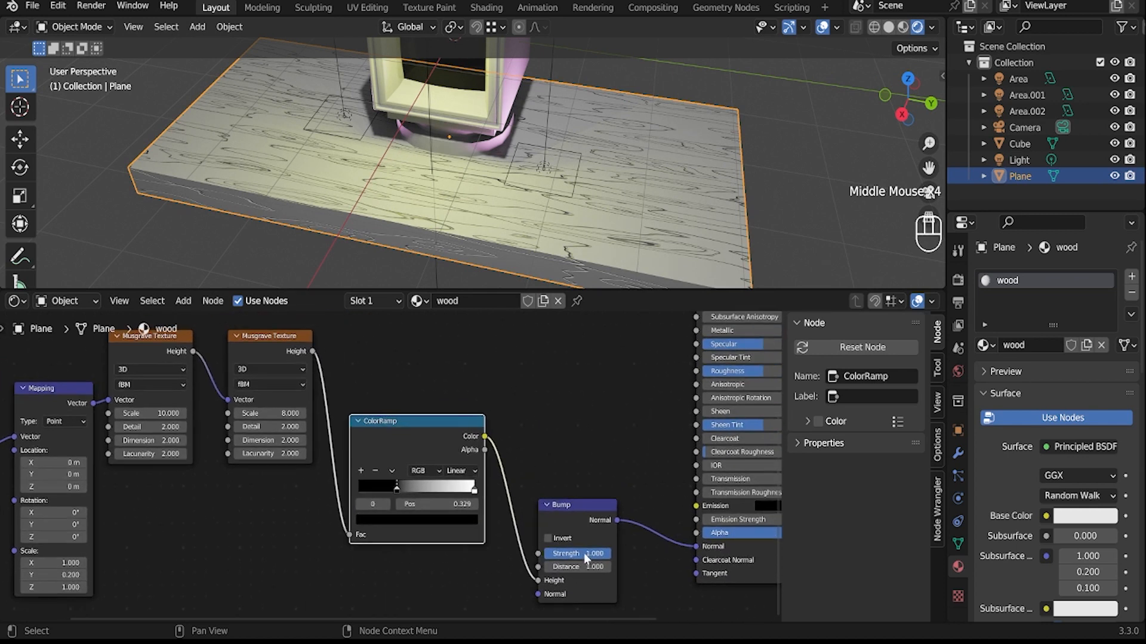
key(Return)
middle_drag(567, 200, 602, 206)
scroll(520, 142, up, 2)
scroll(537, 203, down, 3)
scroll(608, 222, up, 2)
scroll(412, 401, down, 3)
scroll(410, 395, down, 3)
- Duplicate the ColorRamp above the original and link the copy's Color output to the Principled BSDF's Base Color
click(408, 453)
key(shift+d)
click(401, 402)
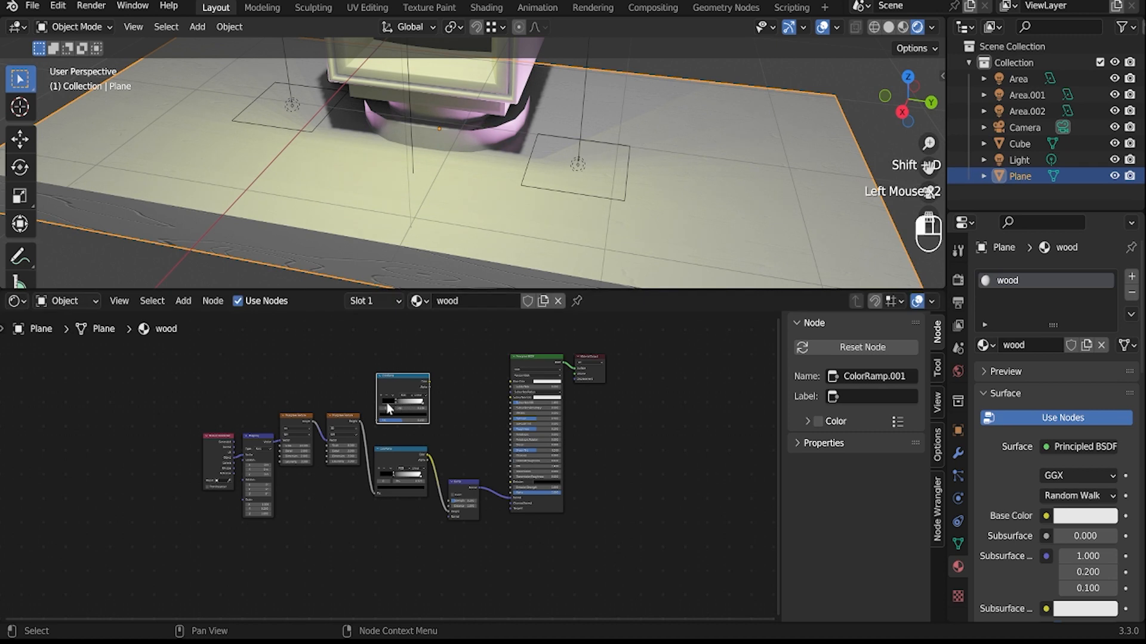
drag(429, 382, 512, 381)
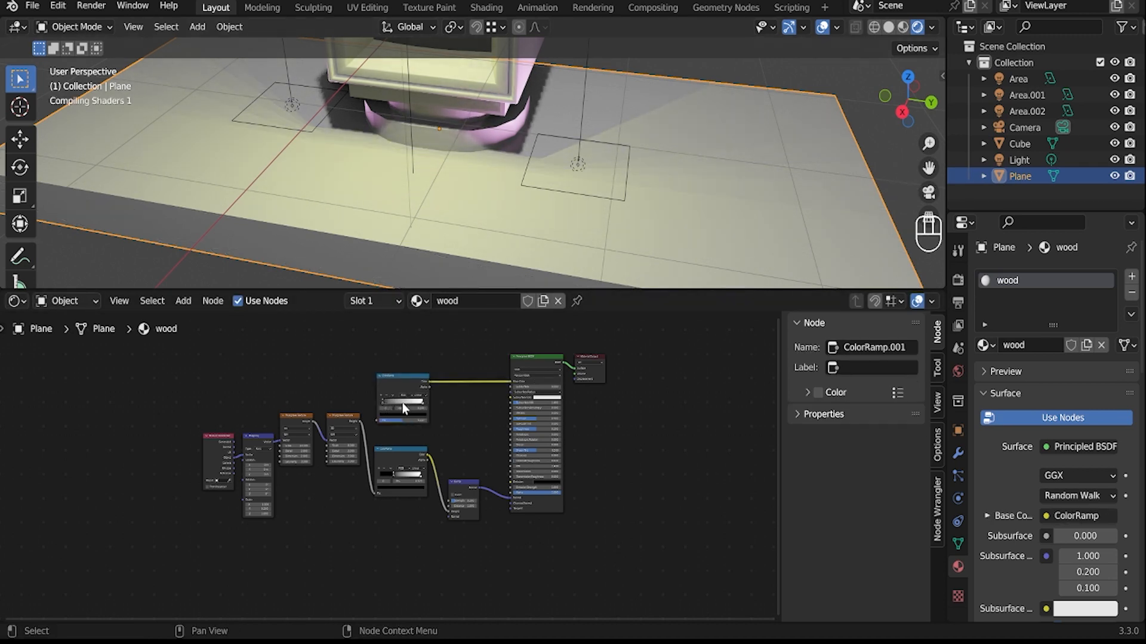
- Link the second Musgrave Texture's Height output to the Fac input of the duplicated ColorRamp
scroll(385, 401, up, 4)
middle_drag(385, 401, 437, 506)
drag(380, 445, 430, 443)
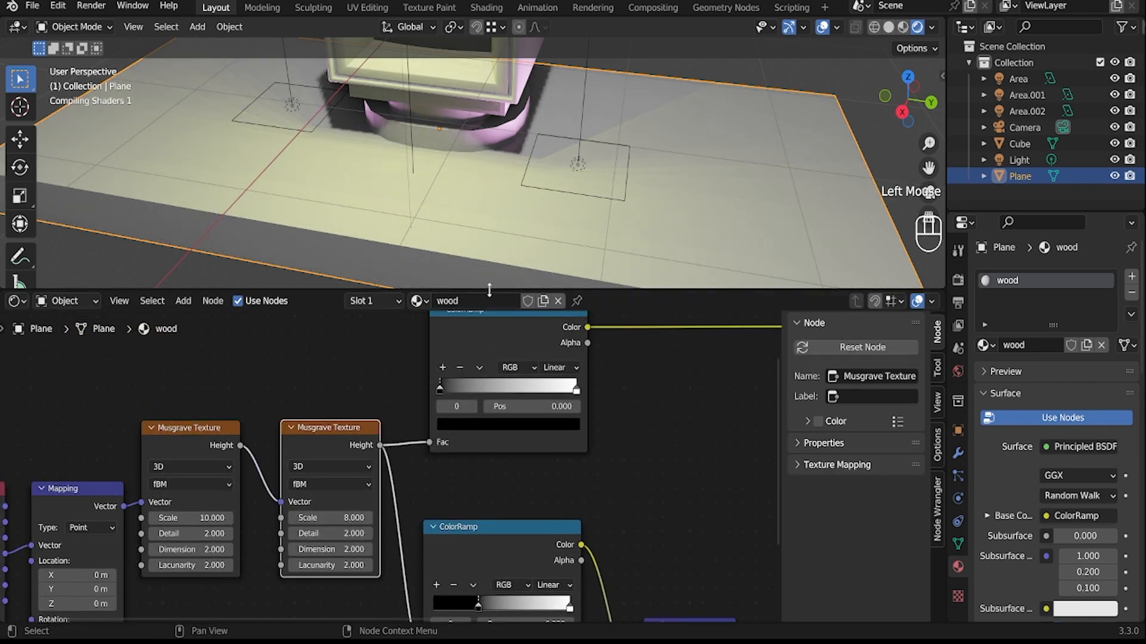
- Change the upper ColorRamp's white stop to a dark brown with hue 0.076, saturation 0.785 and value 0.193
click(577, 391)
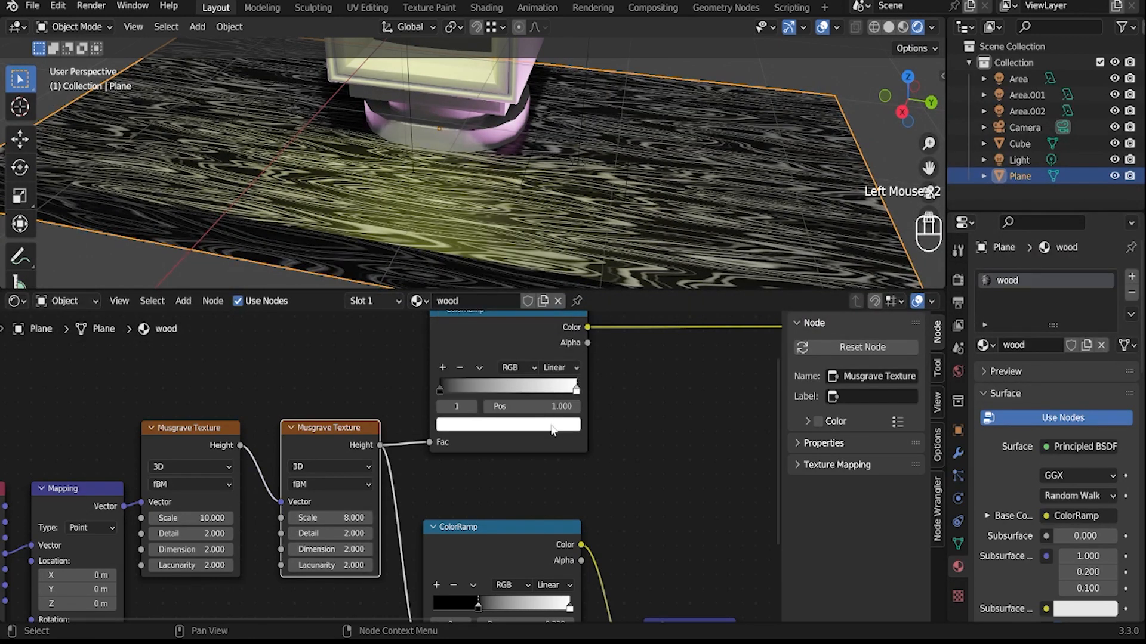
click(556, 427)
click(478, 295)
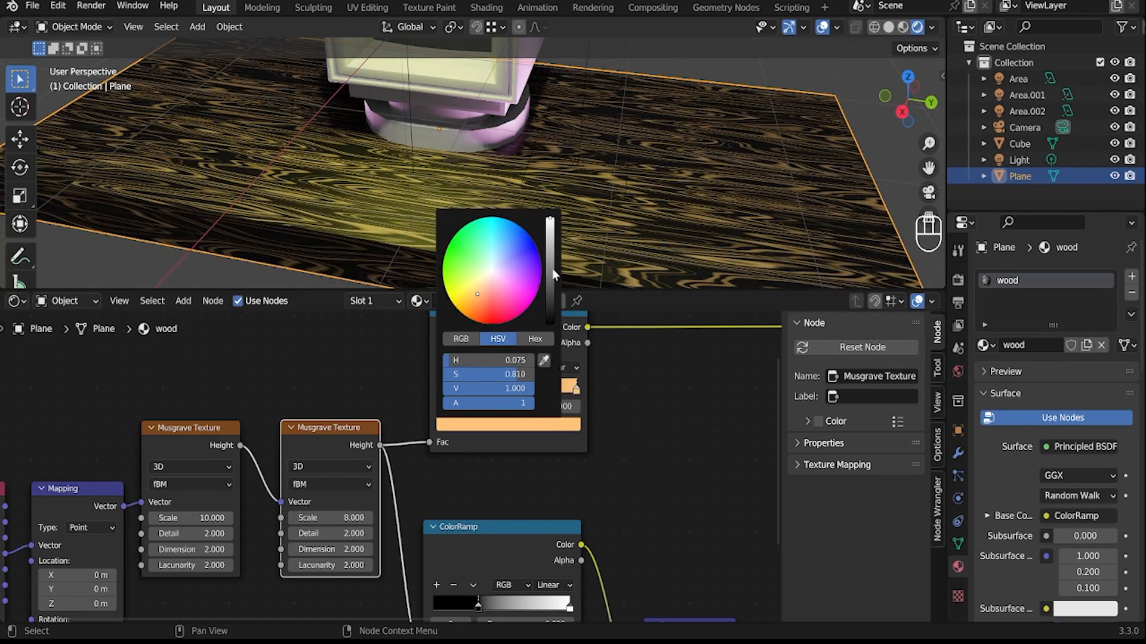
drag(550, 220, 550, 283)
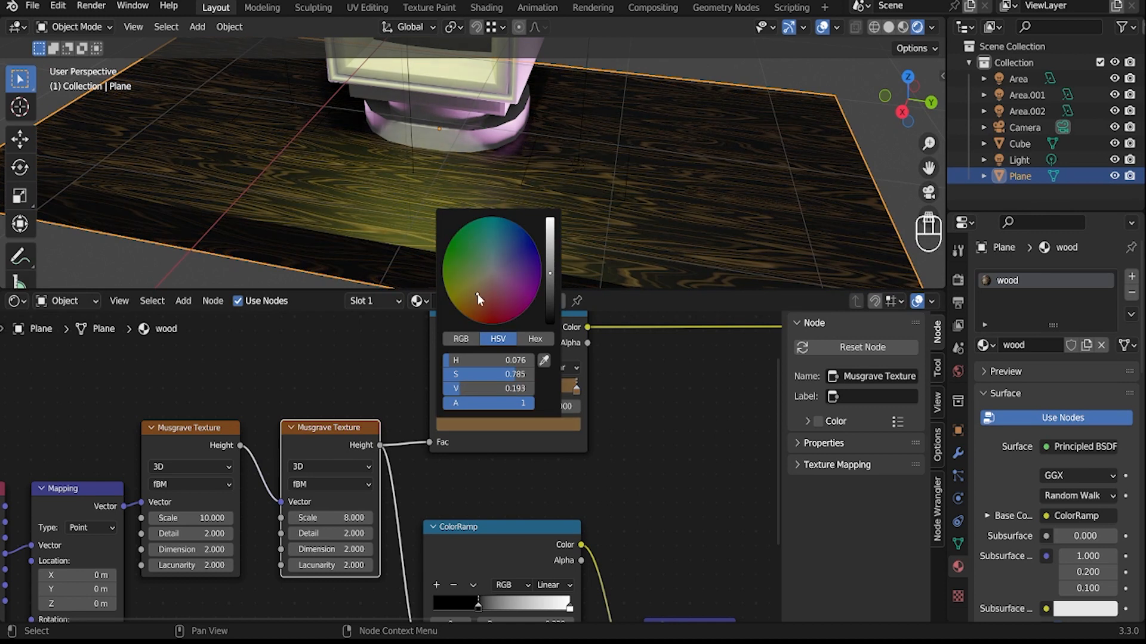
click(583, 445)
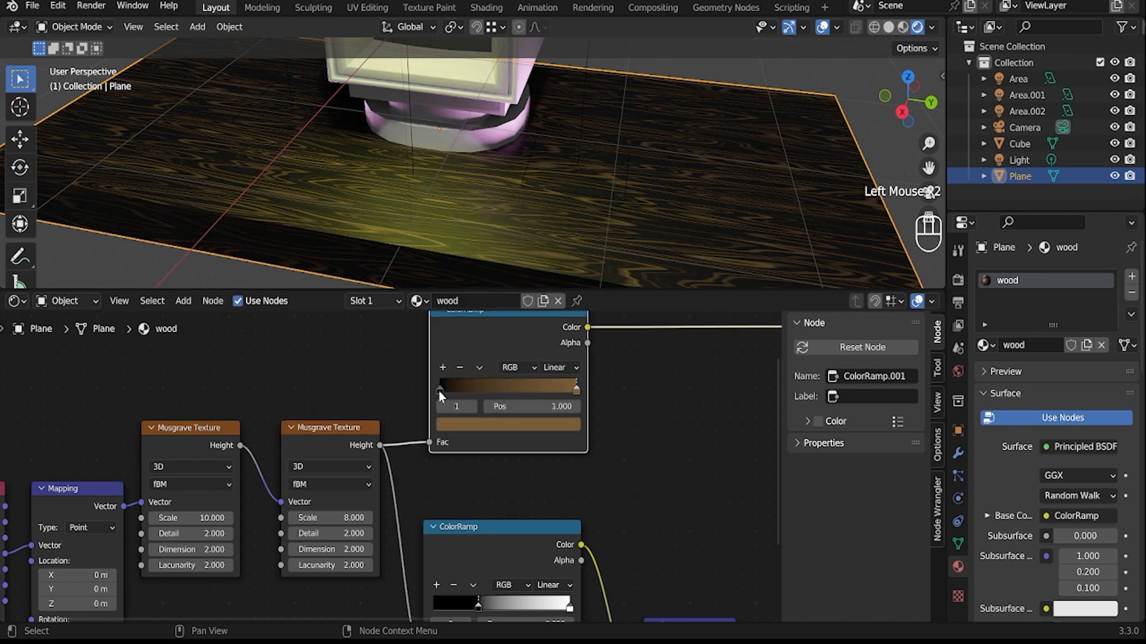
- Change the upper ColorRamp's black stop to an orange-brown with hue 0.051, saturation 0.855 and value 0.340
click(440, 389)
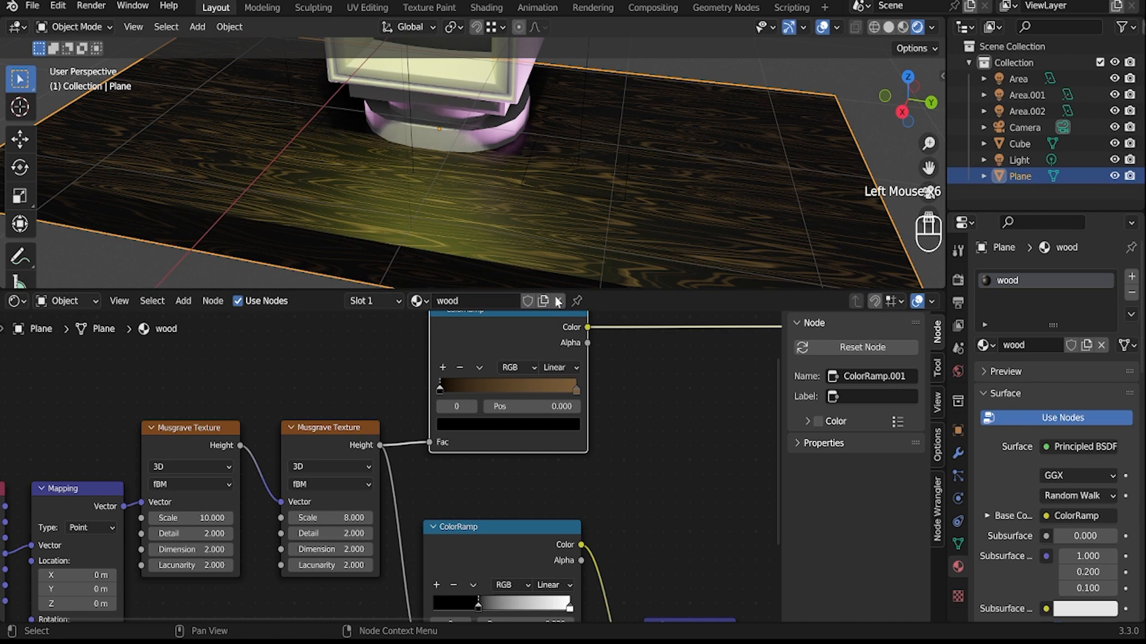
click(535, 424)
drag(549, 299, 549, 268)
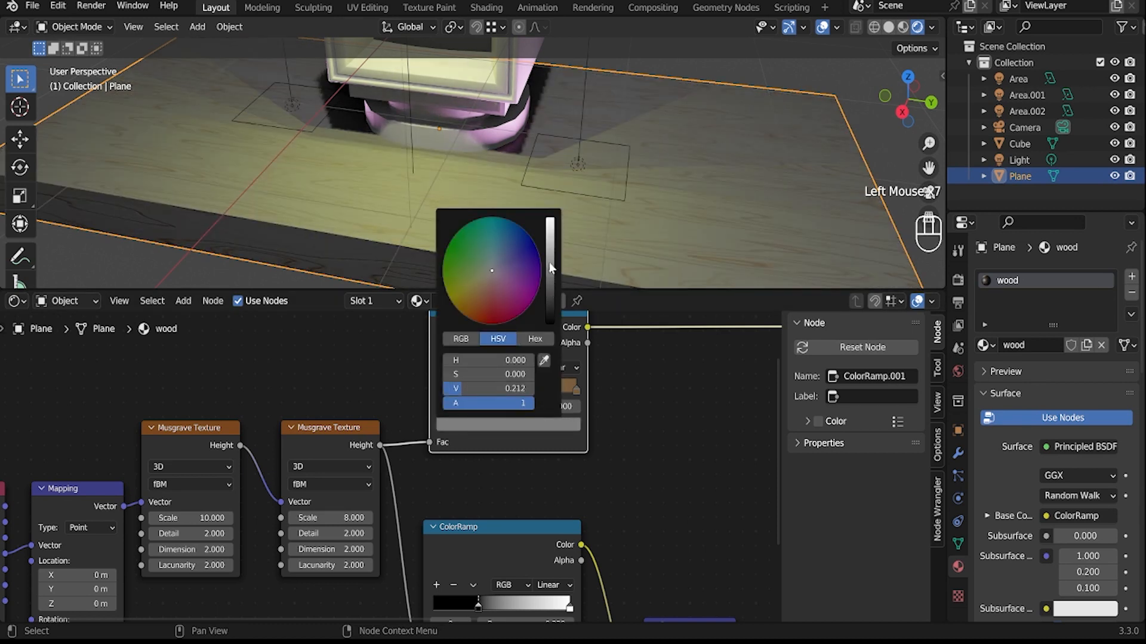
click(482, 299)
drag(481, 301, 478, 299)
click(551, 260)
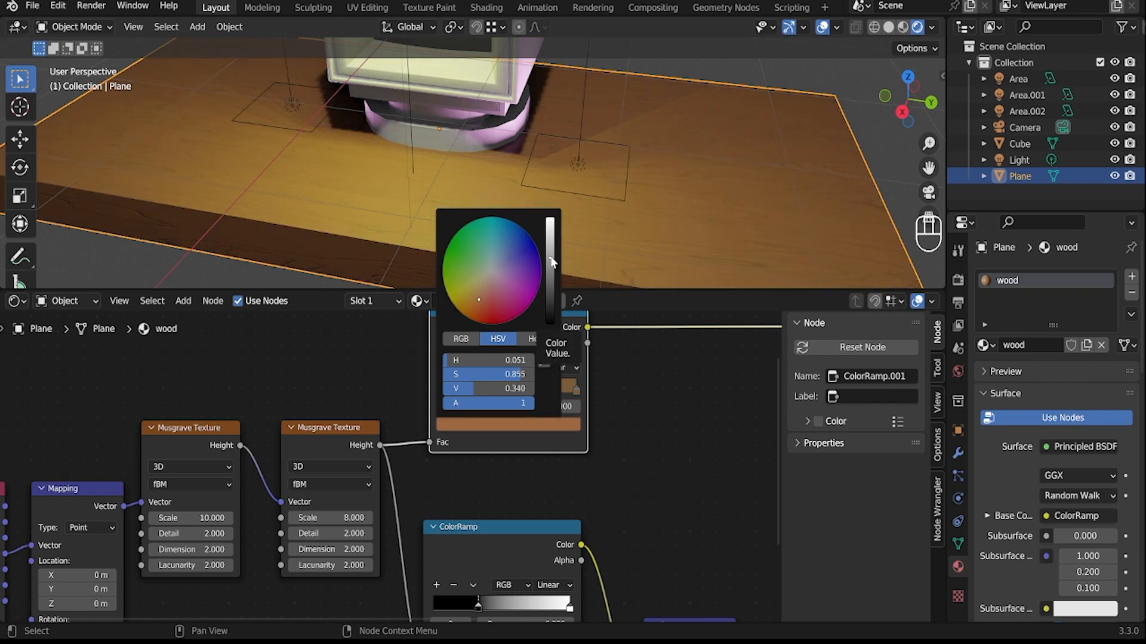
- Examine the coloured wood material on the slab from several angles and distances
middle_drag(618, 213, 549, 203)
scroll(549, 203, down, 2)
click(747, 152)
middle_drag(747, 151, 581, 242)
scroll(566, 211, up, 2)
scroll(578, 239, down, 2)
scroll(627, 558, down, 1)
scroll(627, 558, down, 3)
- Enable Invert on the Bump node, set its Strength to 0.2, and select the slab seen from below
middle_drag(627, 558, 568, 408)
click(566, 478)
click(569, 491)
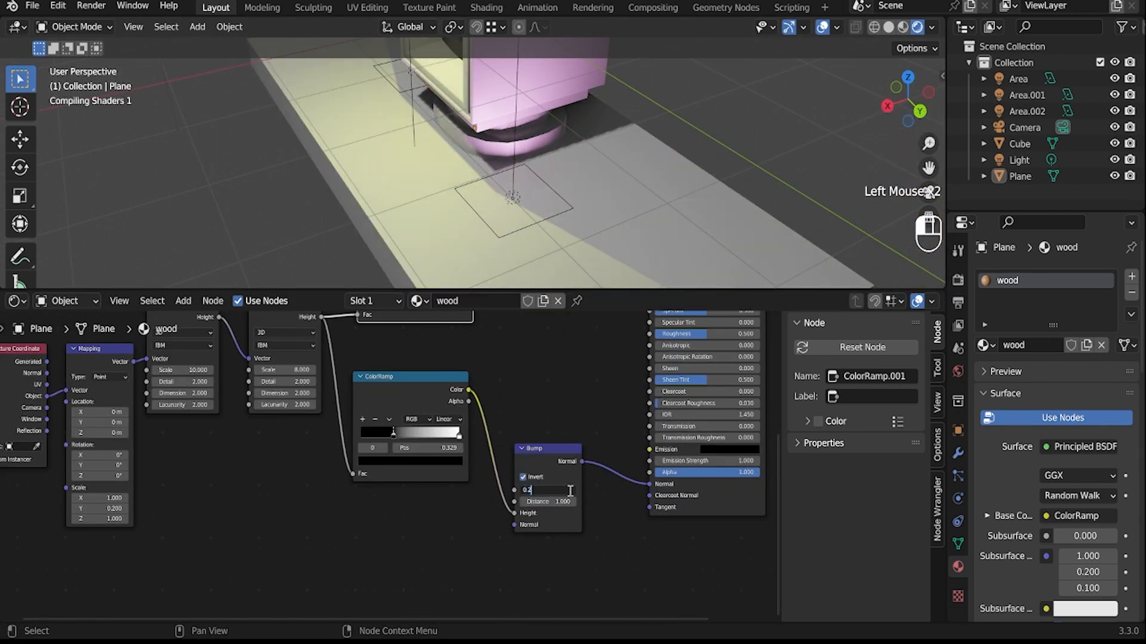
key(BackSpace)
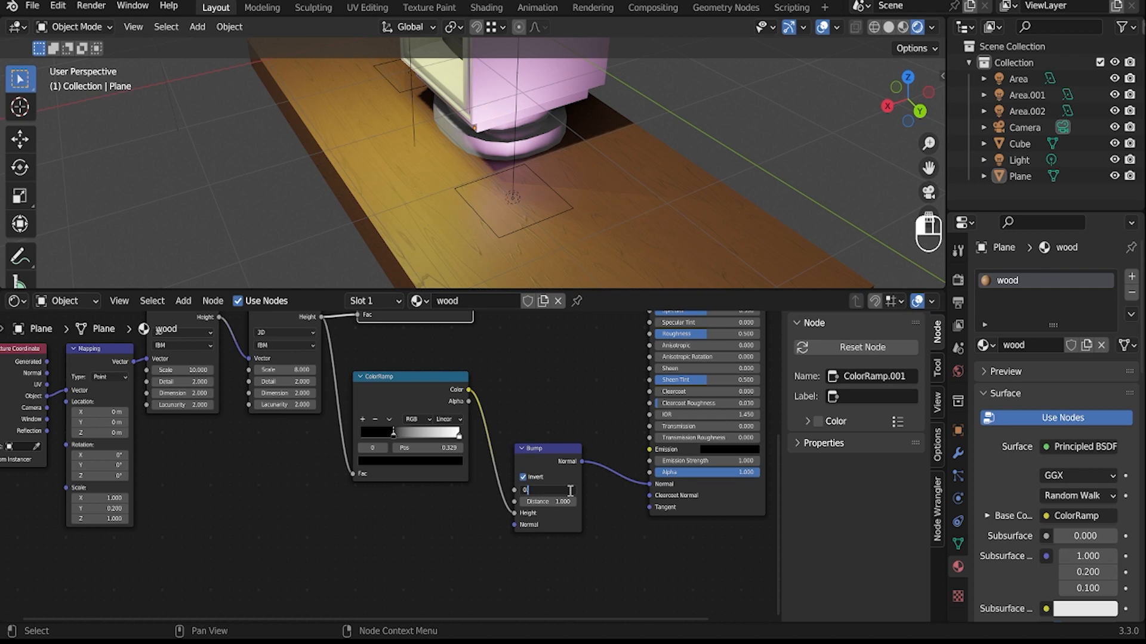
middle_drag(537, 238, 534, 197)
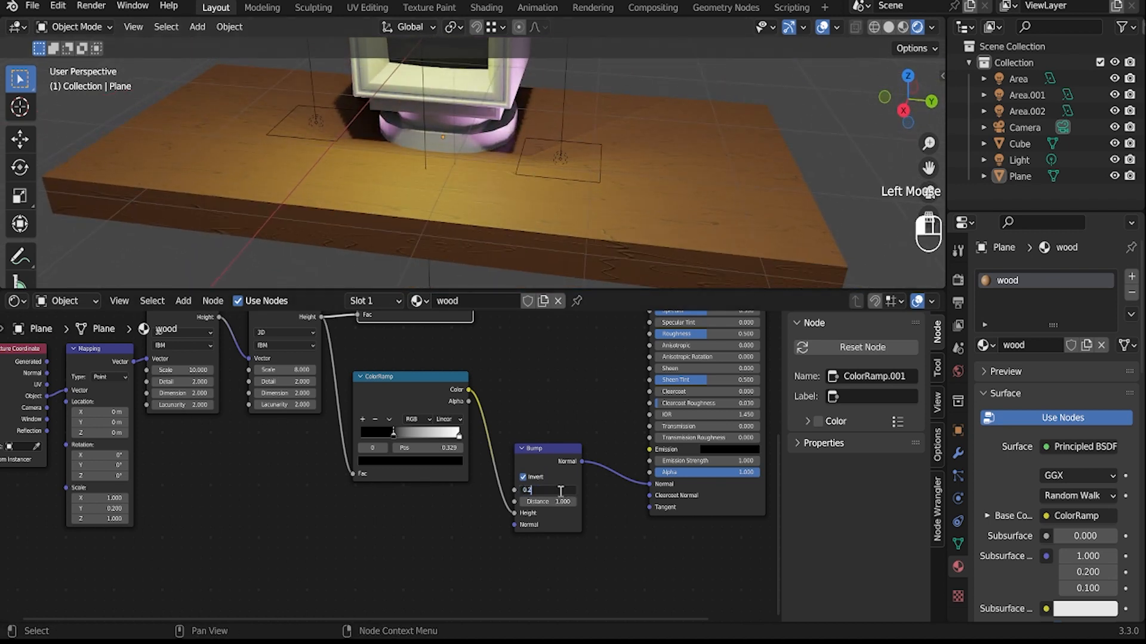
middle_drag(646, 139, 561, 127)
click(788, 131)
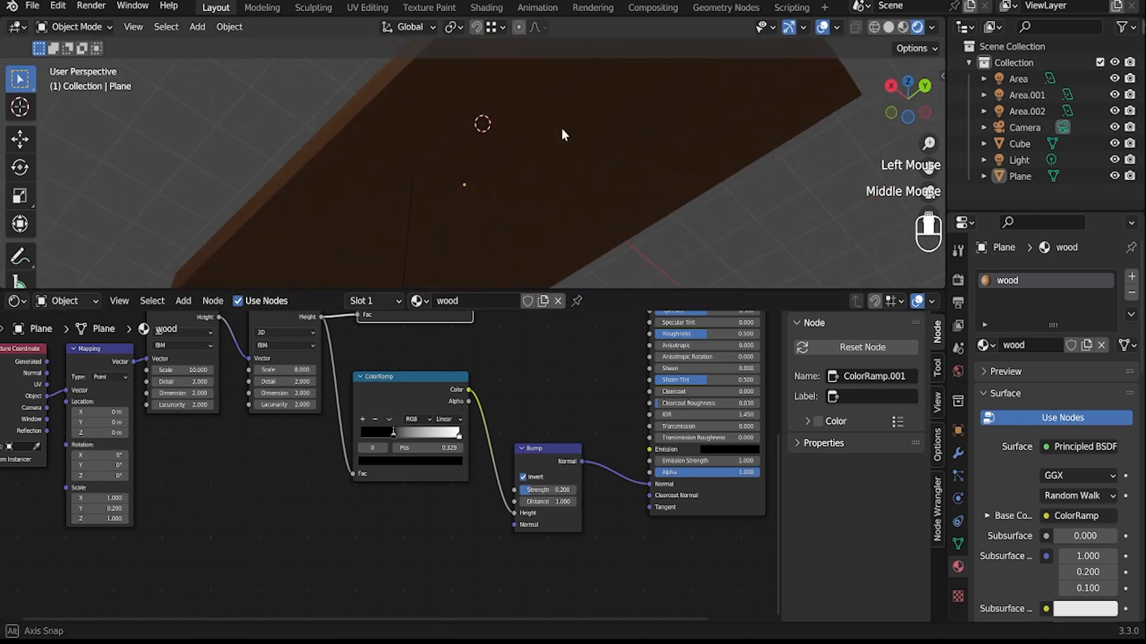
click(561, 127)
scroll(561, 127, down, 2)
drag(138, 292, 24, 421)
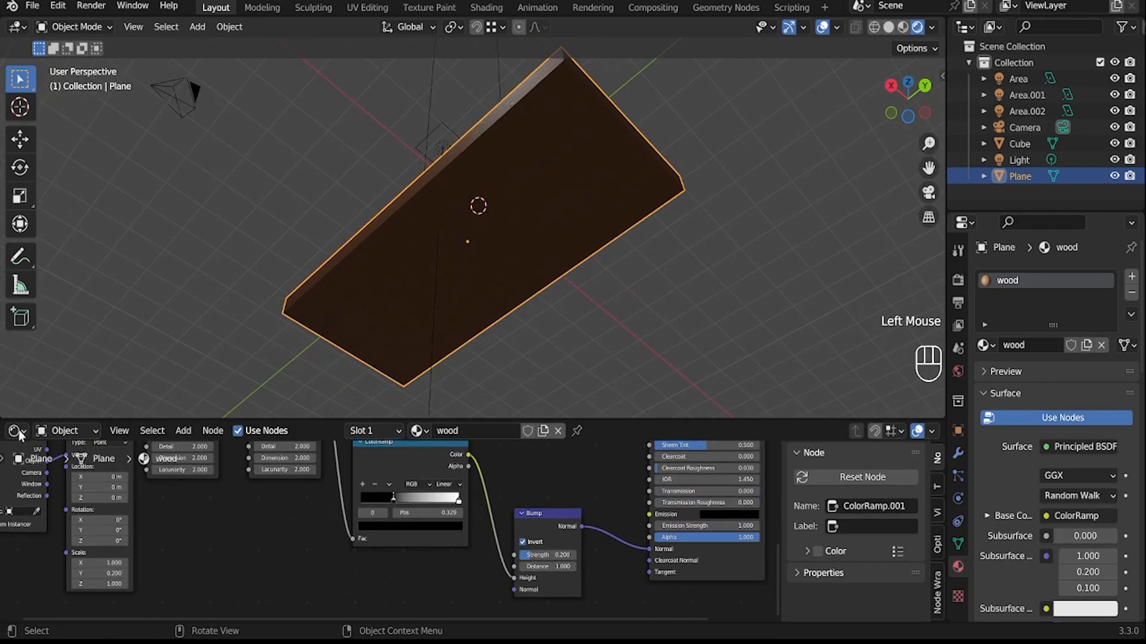
click(17, 431)
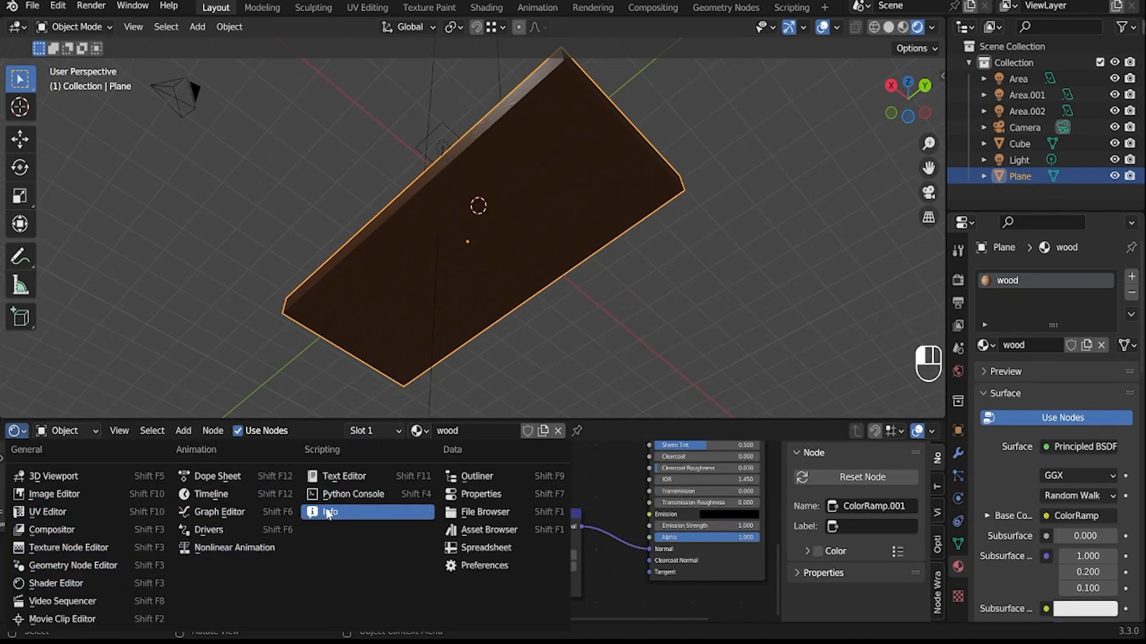
click(328, 421)
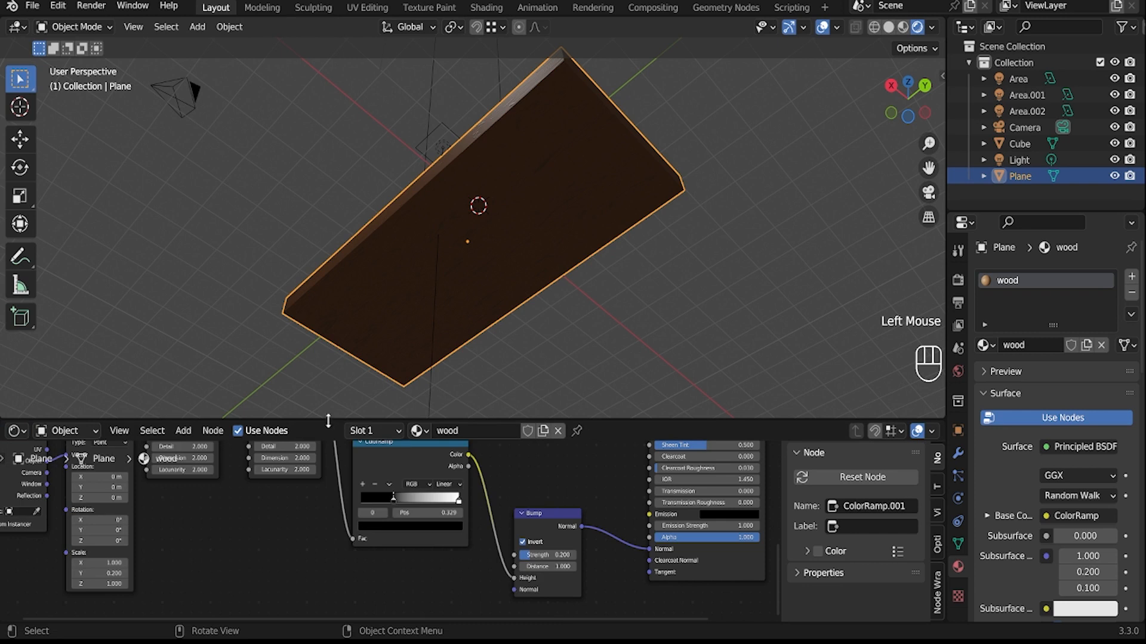
click(18, 431)
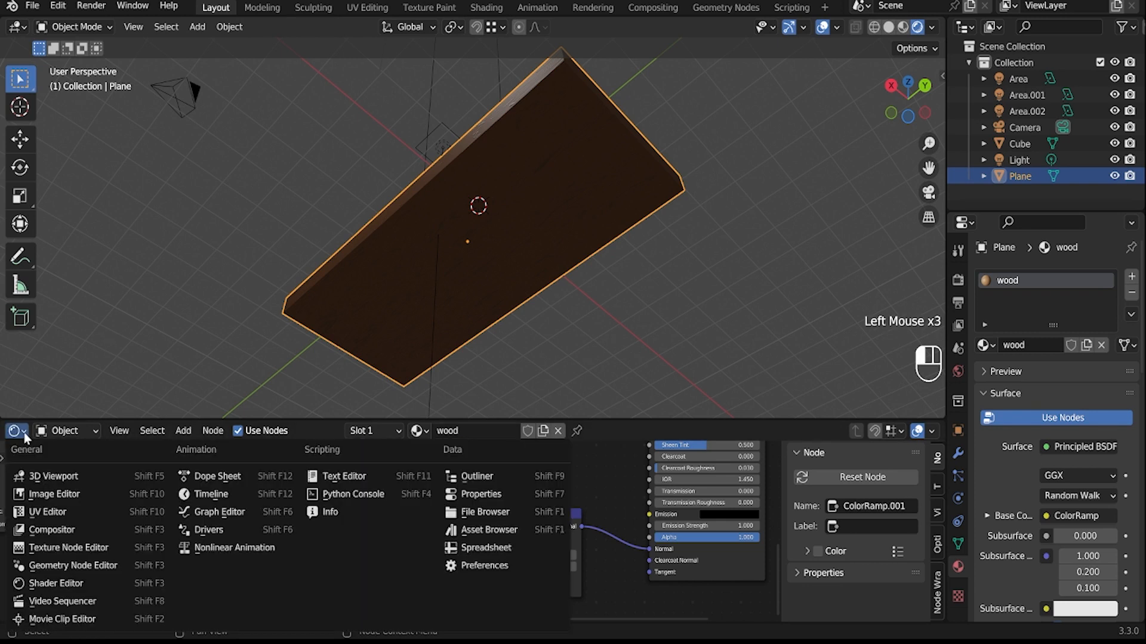
click(665, 340)
drag(361, 419, 375, 330)
- Replace the Shader Editor with a Timeline and shrink it to enlarge the 3D viewport
click(16, 338)
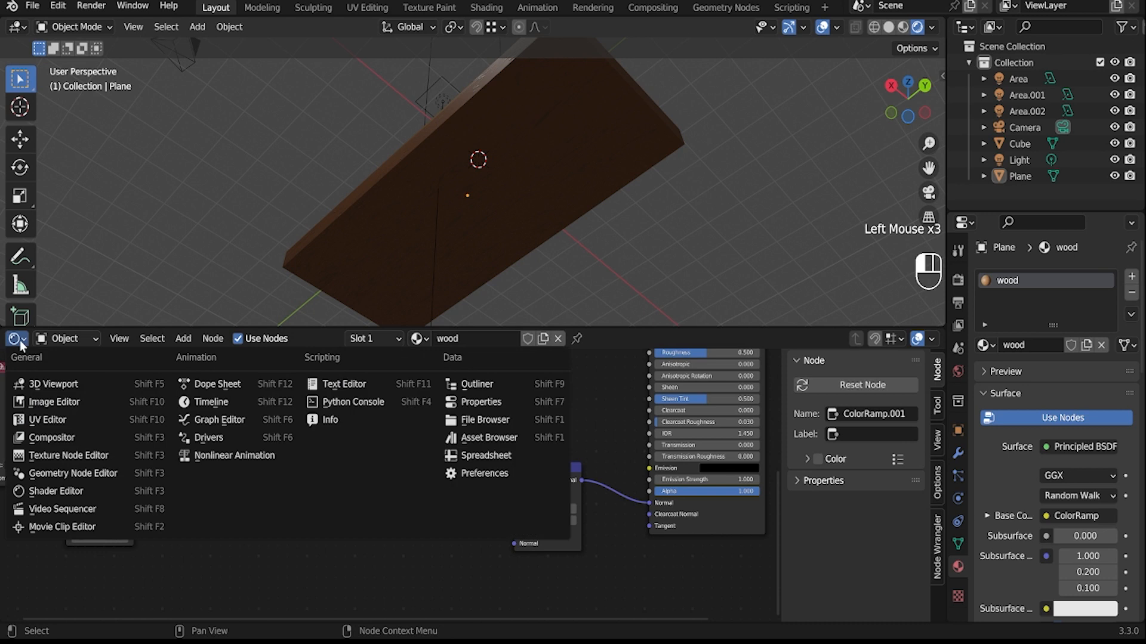
click(230, 403)
drag(274, 327, 253, 620)
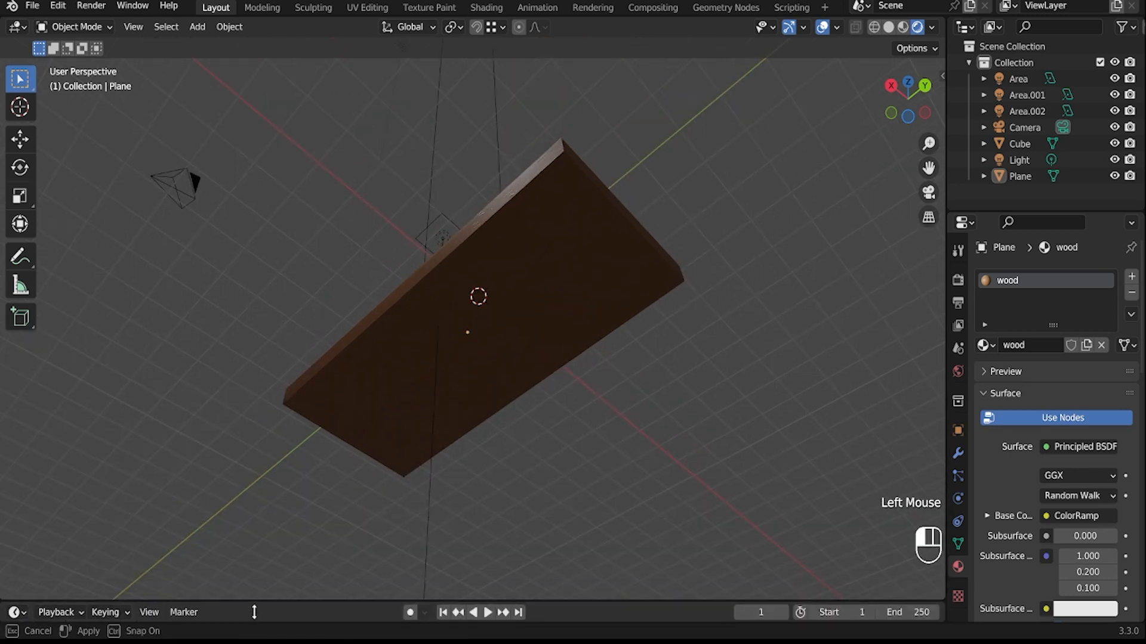
- Snap the 3D cursor to the slab's underside face in Edit Mode, and return to Object Mode
middle_drag(253, 579, 448, 352)
click(460, 317)
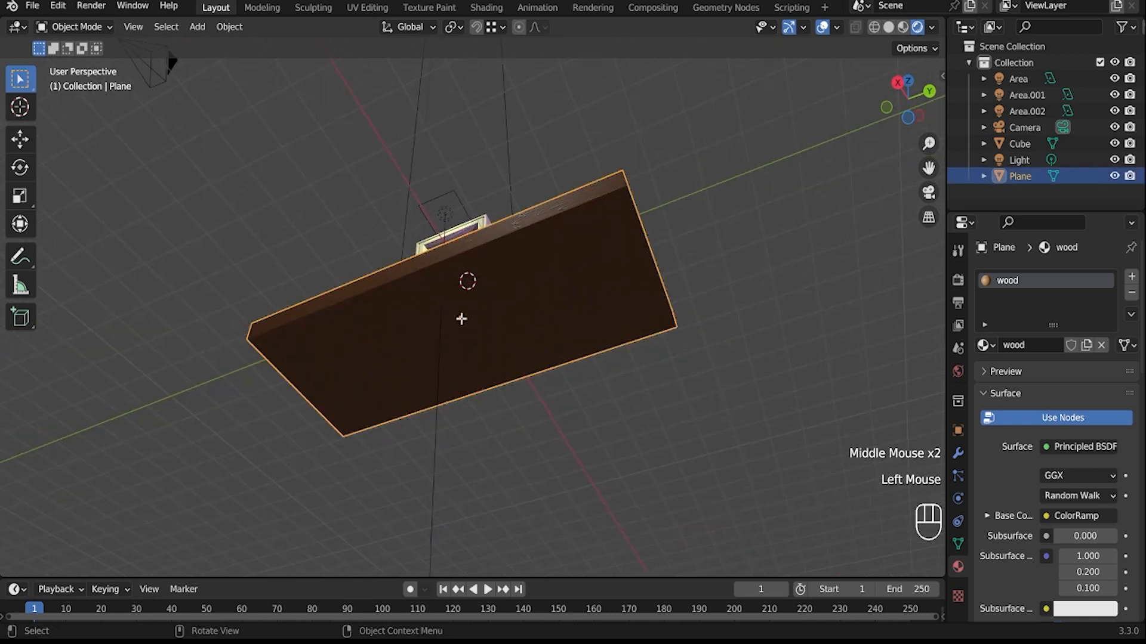
key(Tab)
click(461, 377)
key(shift+s)
key(shift+s)
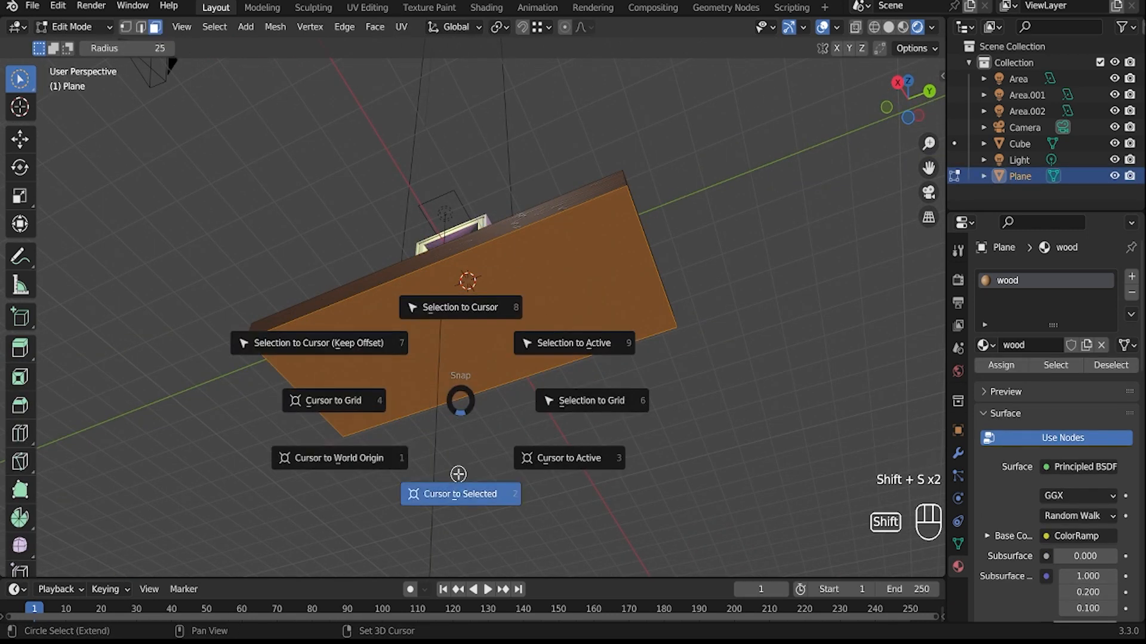
key(Tab)
- Add a cylinder at the 3D cursor and move it down about 1.93 m along Z
middle_drag(459, 364, 519, 417)
key(shift+a)
mouse_move(472, 314)
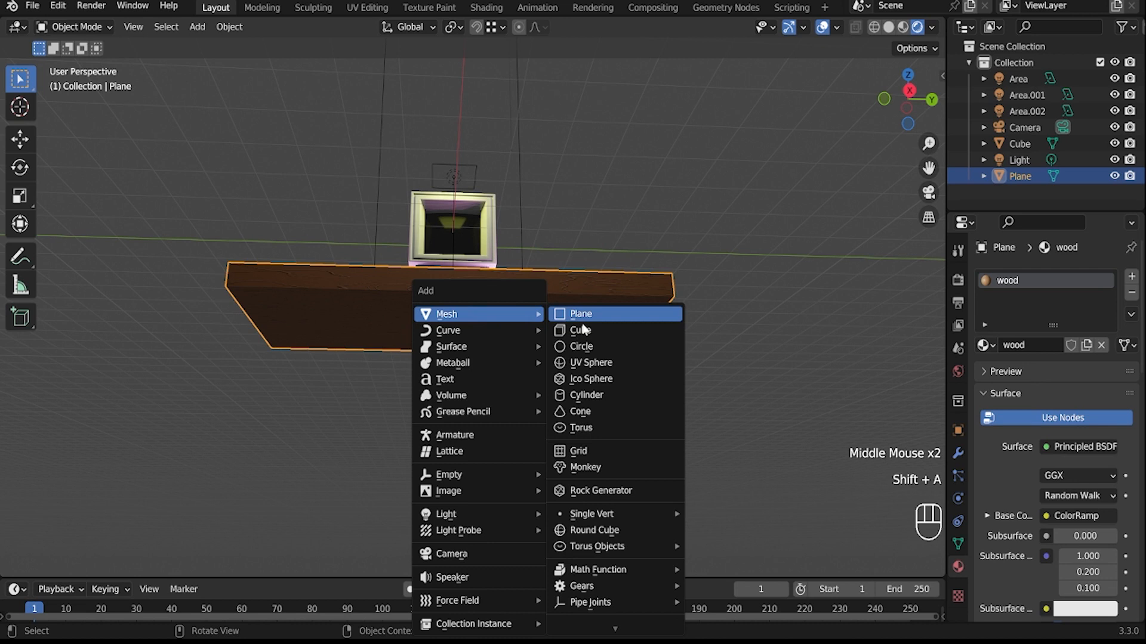
click(581, 396)
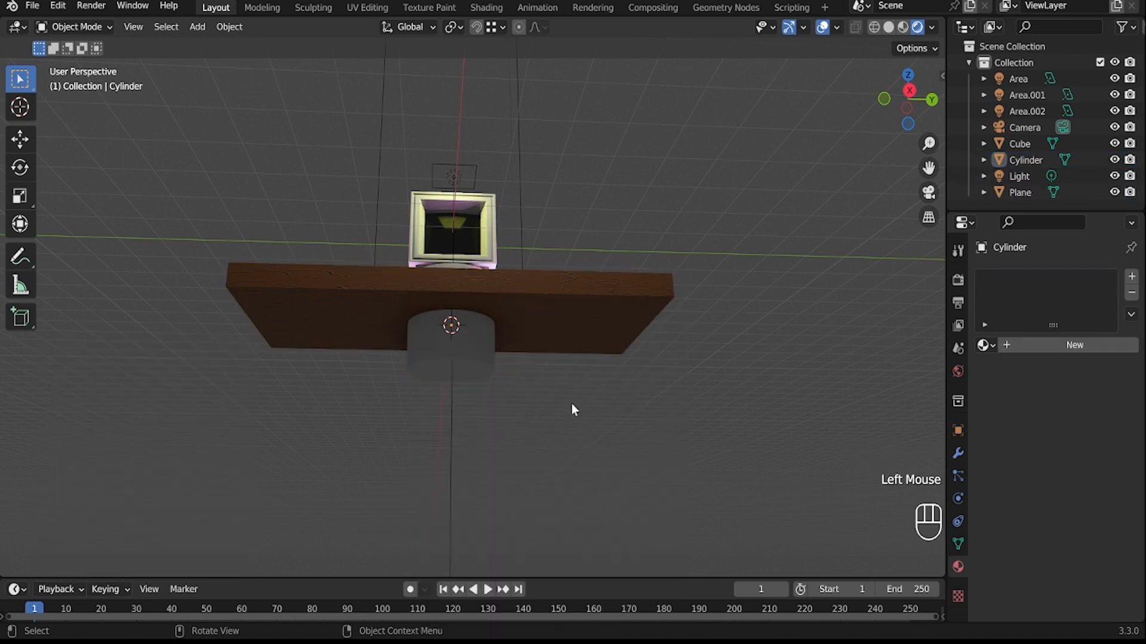
key(z)
click(460, 363)
key(g)
key(z)
click(627, 341)
- Turn on snapping and raise the cylinder about 0.93 m along Z against the slab's underside
key(g)
key(z)
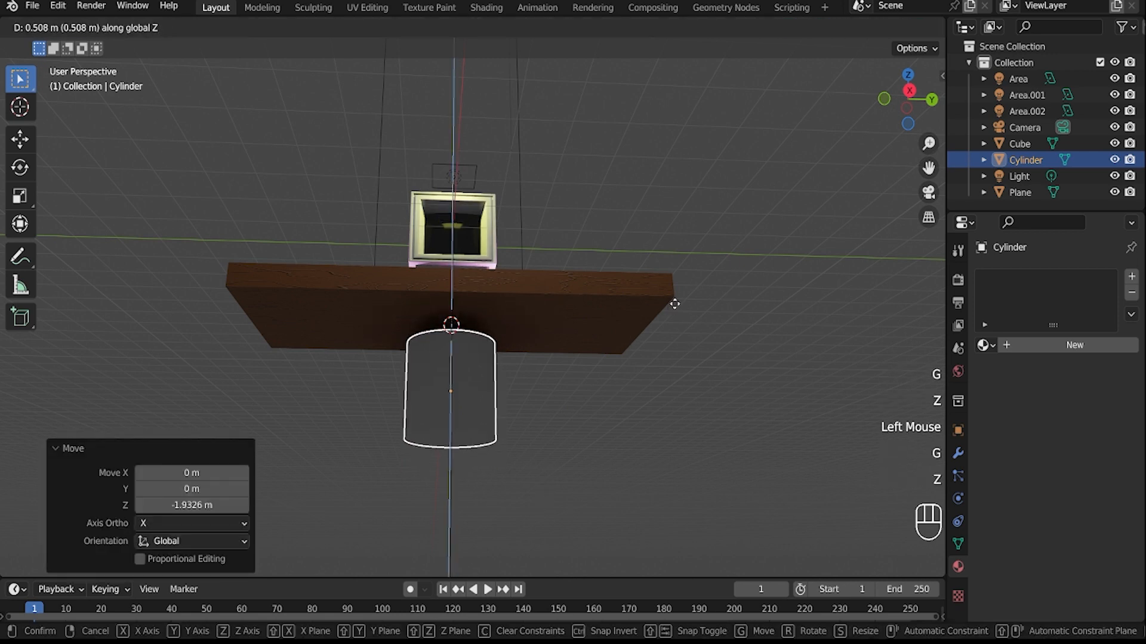
right_click(655, 361)
click(477, 27)
key(g)
key(z)
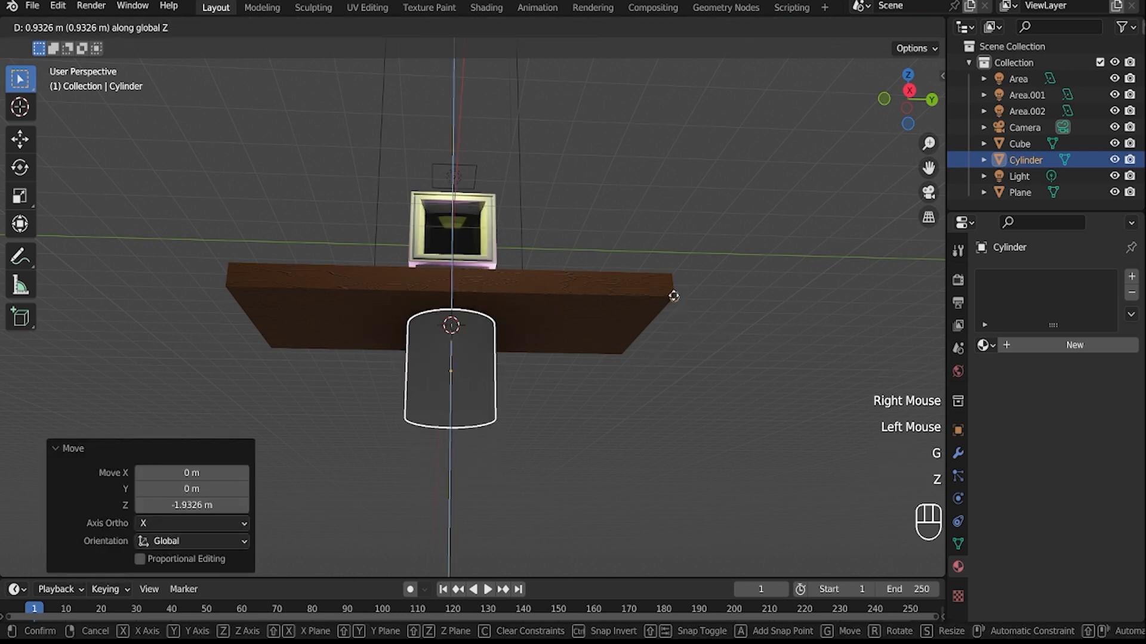
click(670, 296)
- Scale the cylinder down to about 0.25 and raise it about 0.76 m along Z to the slab's underside
key(s)
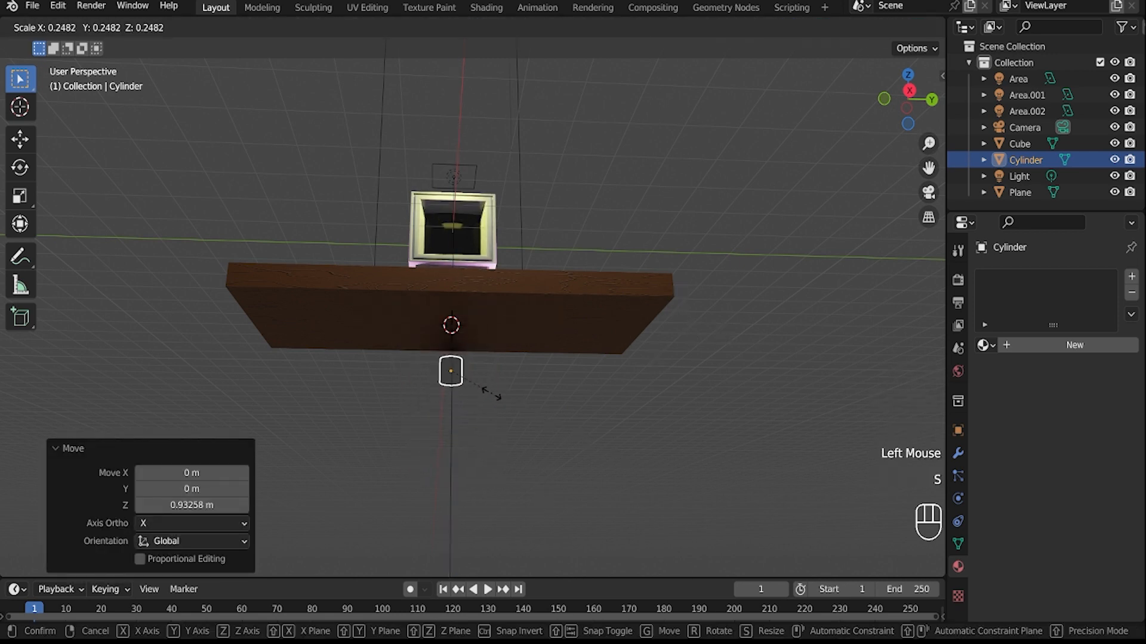
click(490, 392)
key(g)
key(z)
click(675, 297)
- From the bottom view, move the cylinder about -1.3 m in X and -3.9 m in Y to a corner of the slab
middle_drag(675, 296, 616, 324)
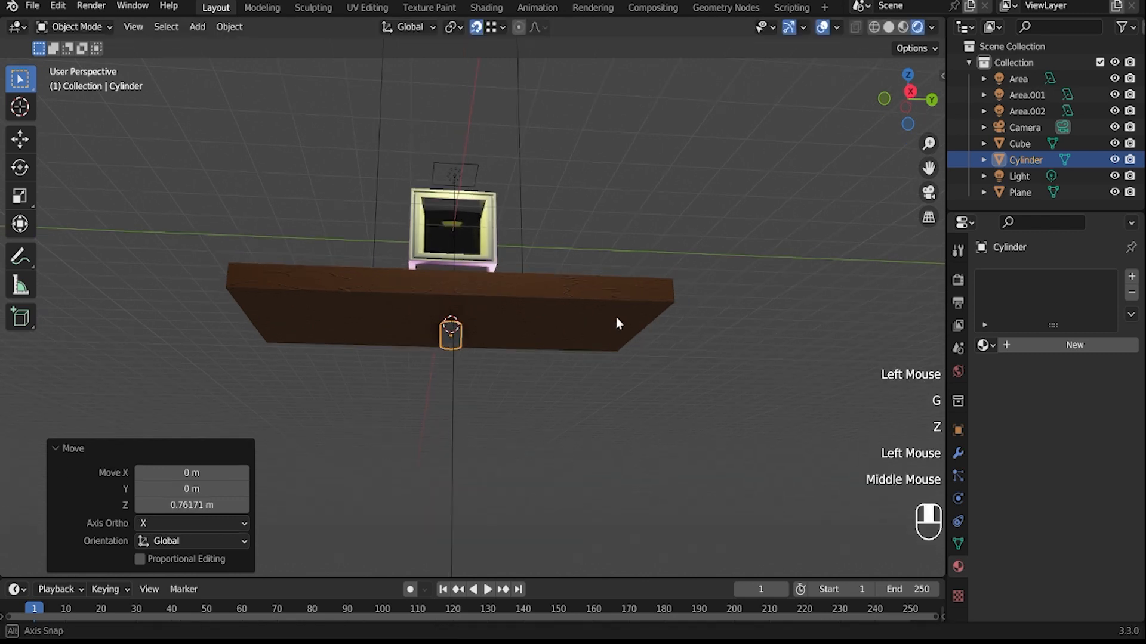
click(908, 126)
key(g)
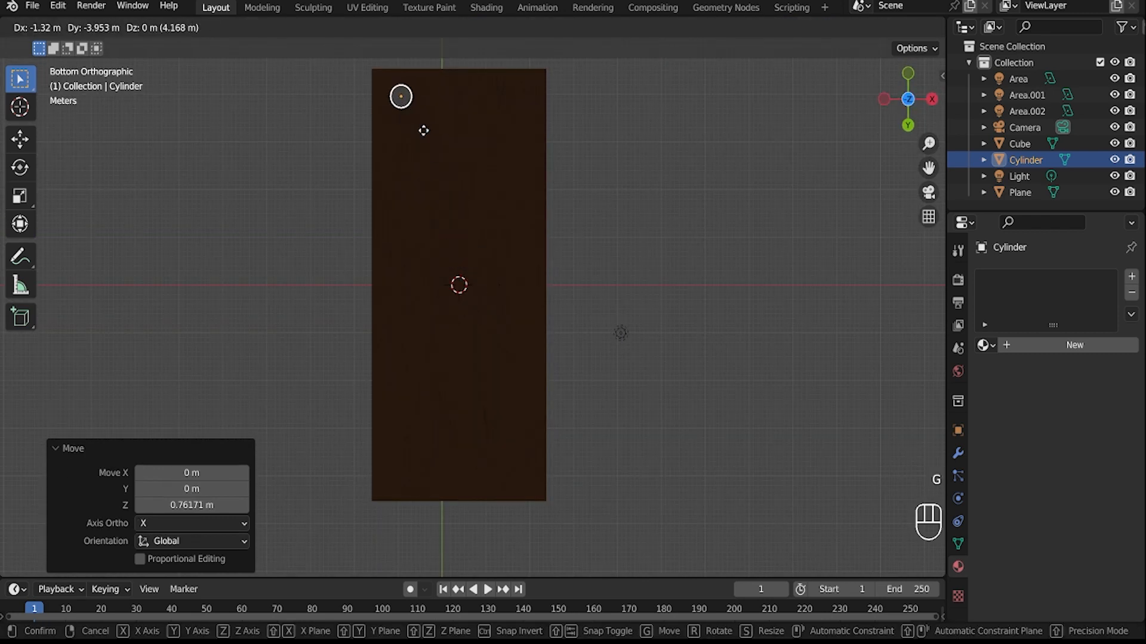
click(422, 134)
middle_drag(422, 135, 434, 213)
- In Edit Mode, pull the cylinder's bottom face down along Z into a long table leg, ending with a further -0.389 m
key(Tab)
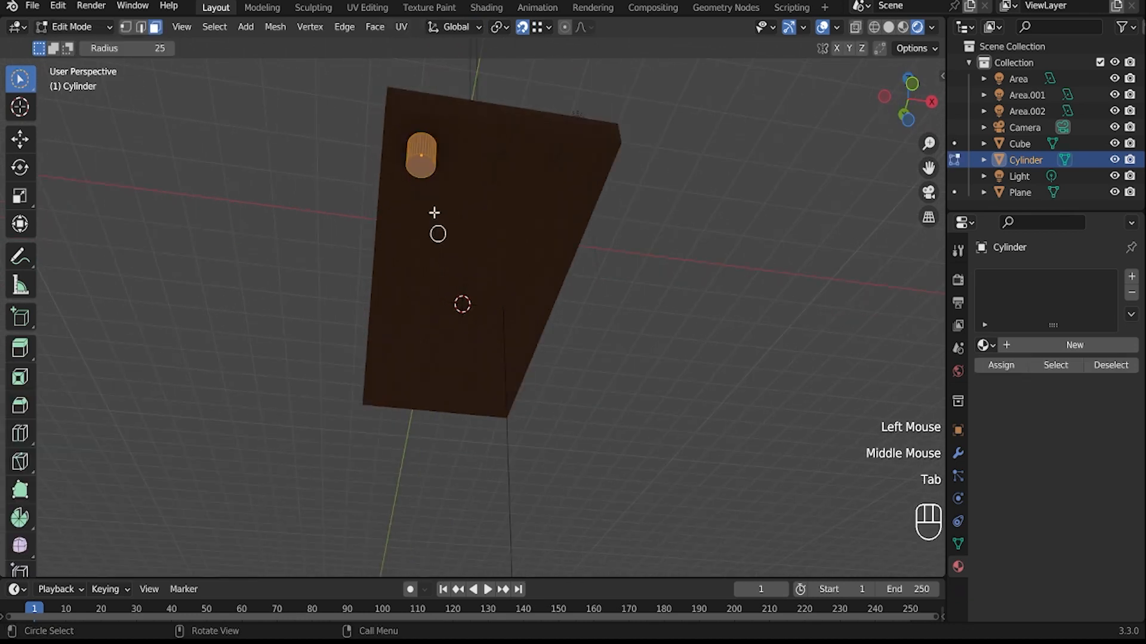
key(w)
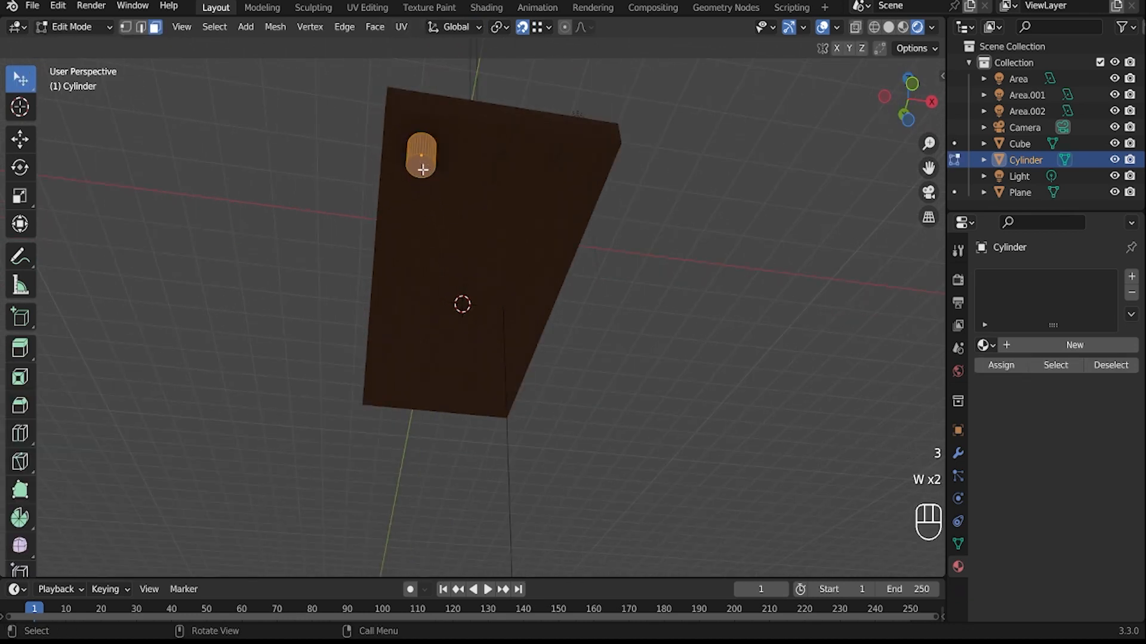
click(422, 170)
key(g)
key(z)
click(427, 371)
mouse_move(427, 370)
middle_down()
mouse_move(454, 355)
mouse_move(425, 404)
mouse_move(442, 358)
middle_up()
key(g)
key(z)
click(446, 378)
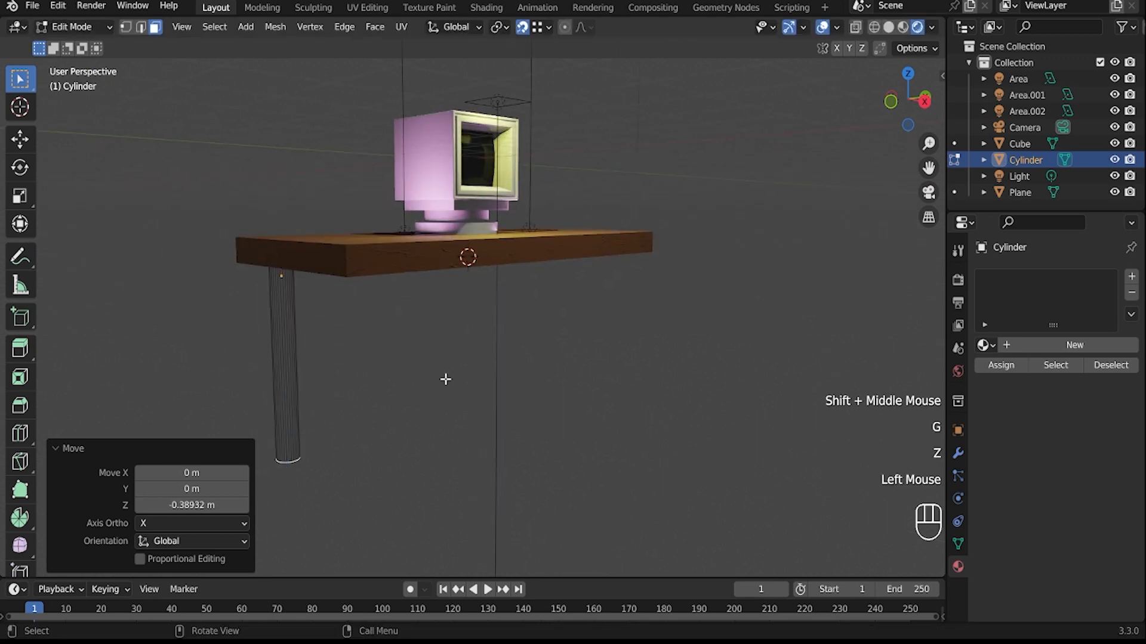
- Return to Object Mode and thin the table leg to 0.898 in X and Y, keeping its height
key(Tab)
key(s)
key(shift+z)
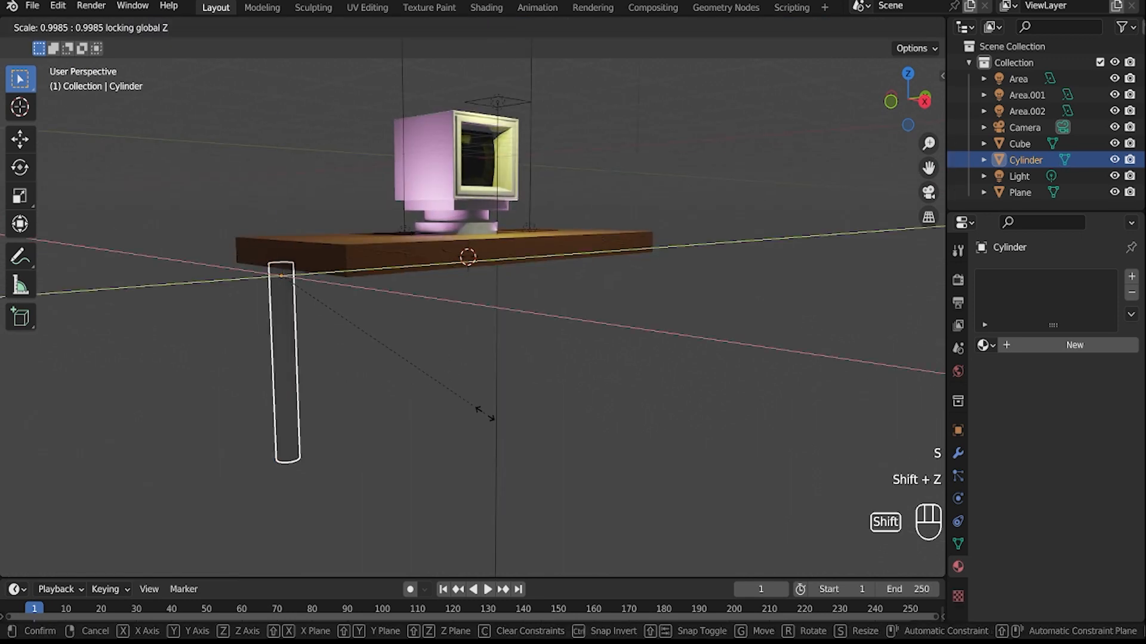
click(452, 400)
- Add a Mirror modifier to the leg on the X and Y axes, with the tabletop Plane as mirror object
click(954, 456)
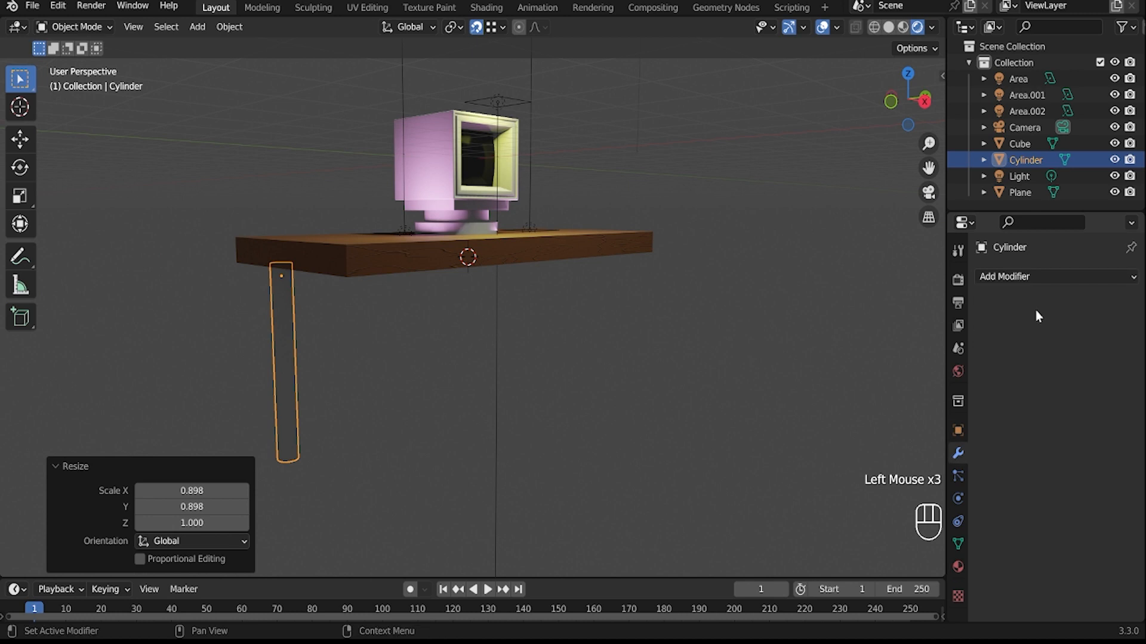
click(1036, 277)
click(822, 465)
click(607, 237)
click(1078, 328)
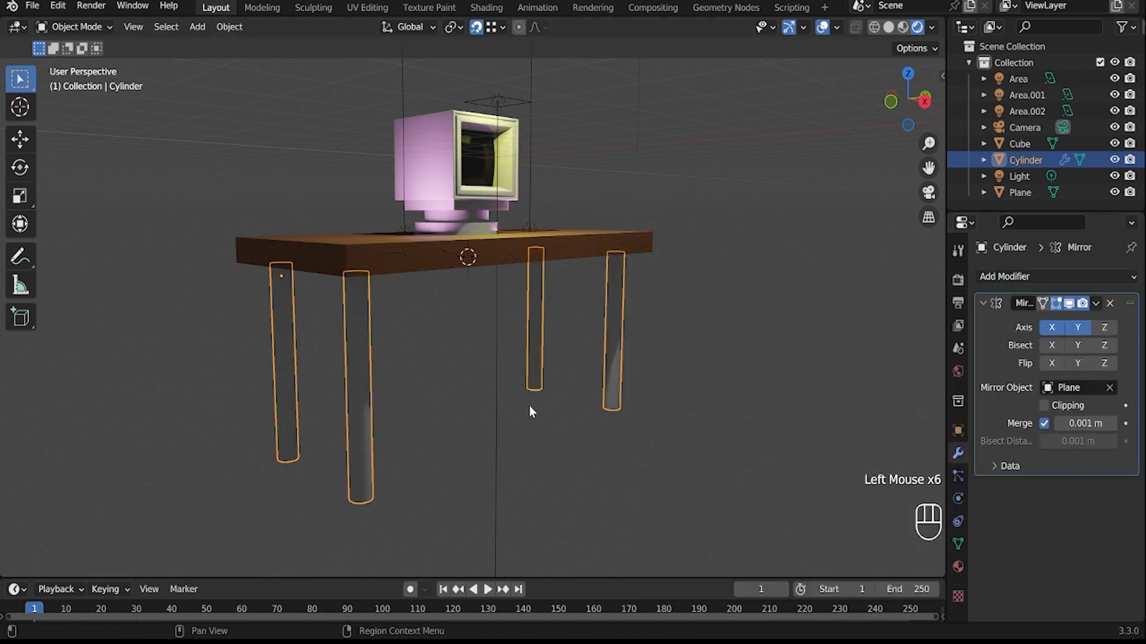
- Assign the existing wood material to the table legs and deselect them
click(958, 567)
click(985, 346)
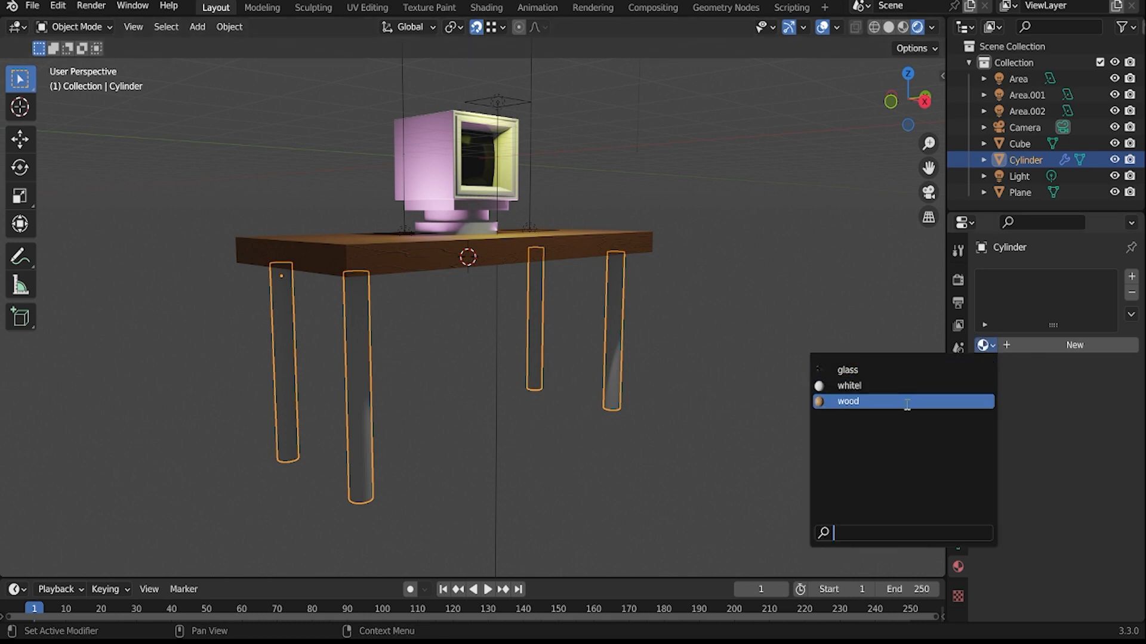
click(907, 402)
middle_drag(704, 382, 682, 376)
scroll(716, 334, down, 2)
middle_drag(751, 289, 714, 289)
click(714, 284)
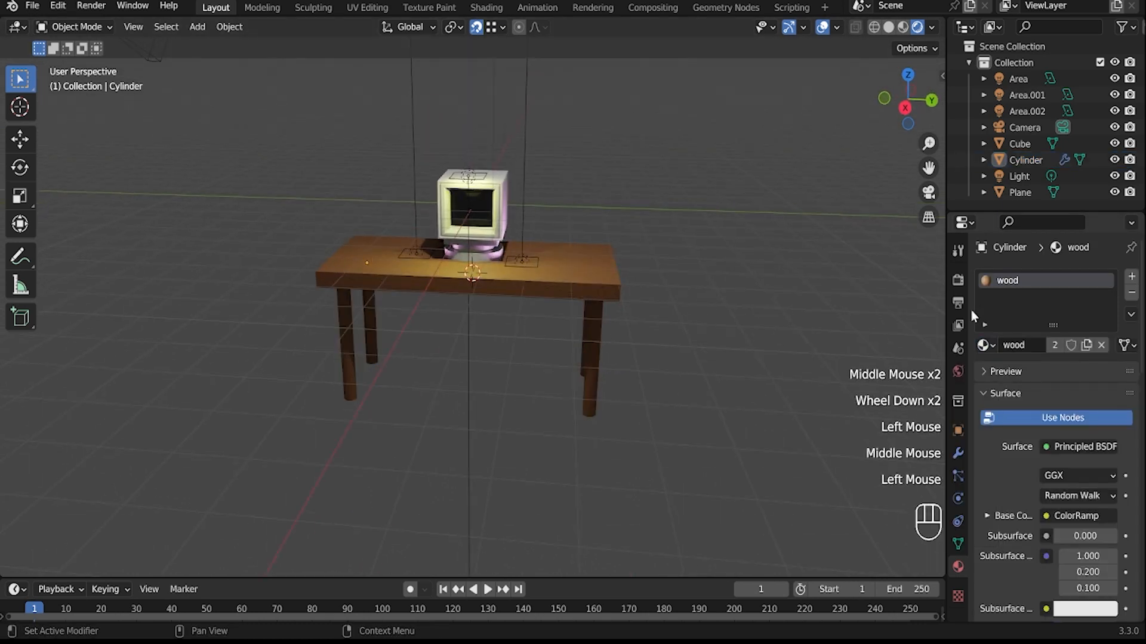
- Set the world background strength to 0 and hide the viewport overlays
click(958, 371)
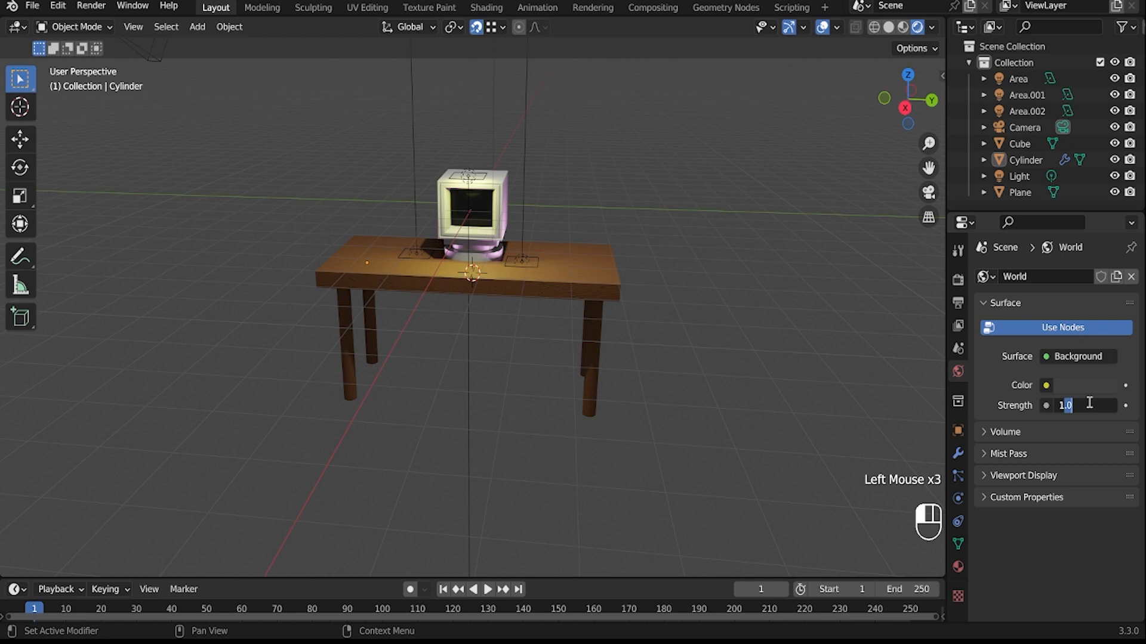
drag(1050, 408, 1014, 407)
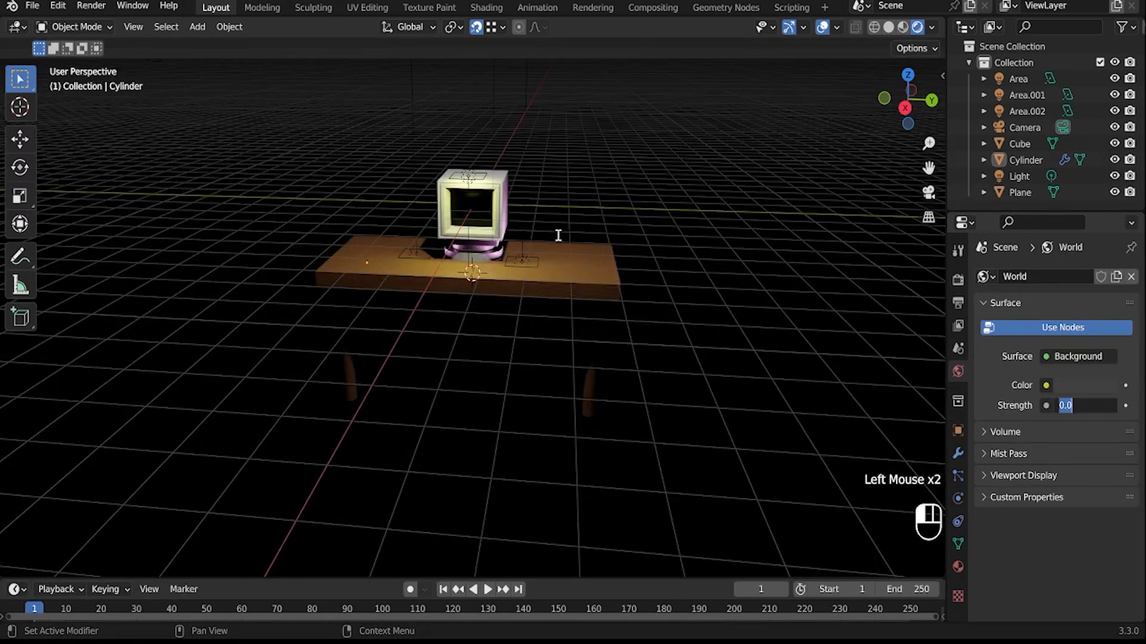
middle_drag(681, 165, 655, 212)
scroll(636, 165, up, 3)
click(822, 27)
scroll(688, 238, up, 1)
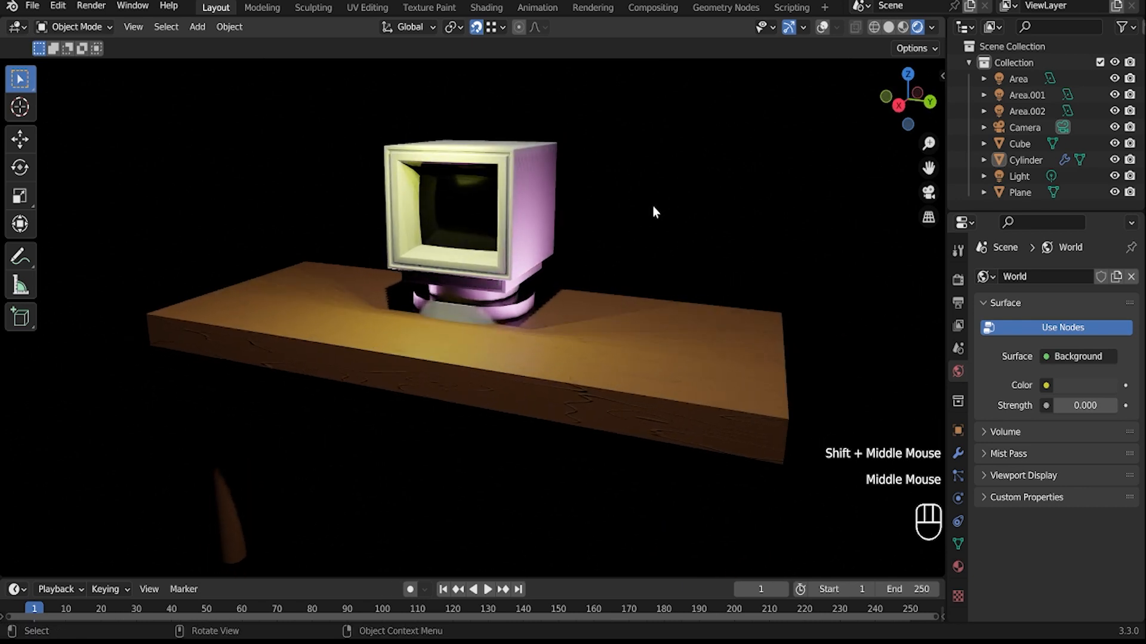
- Compare the television and table in solid, material preview and rendered shading from several angles
mouse_move(517, 307)
middle_down()
mouse_move(604, 292)
mouse_move(568, 296)
mouse_move(603, 250)
middle_up()
click(888, 27)
mouse_move(679, 185)
middle_down()
mouse_move(617, 238)
mouse_move(715, 249)
mouse_move(591, 254)
middle_up()
click(903, 27)
mouse_move(667, 260)
middle_down()
mouse_move(785, 253)
mouse_move(660, 267)
middle_up()
scroll(757, 248, up, 2)
click(917, 27)
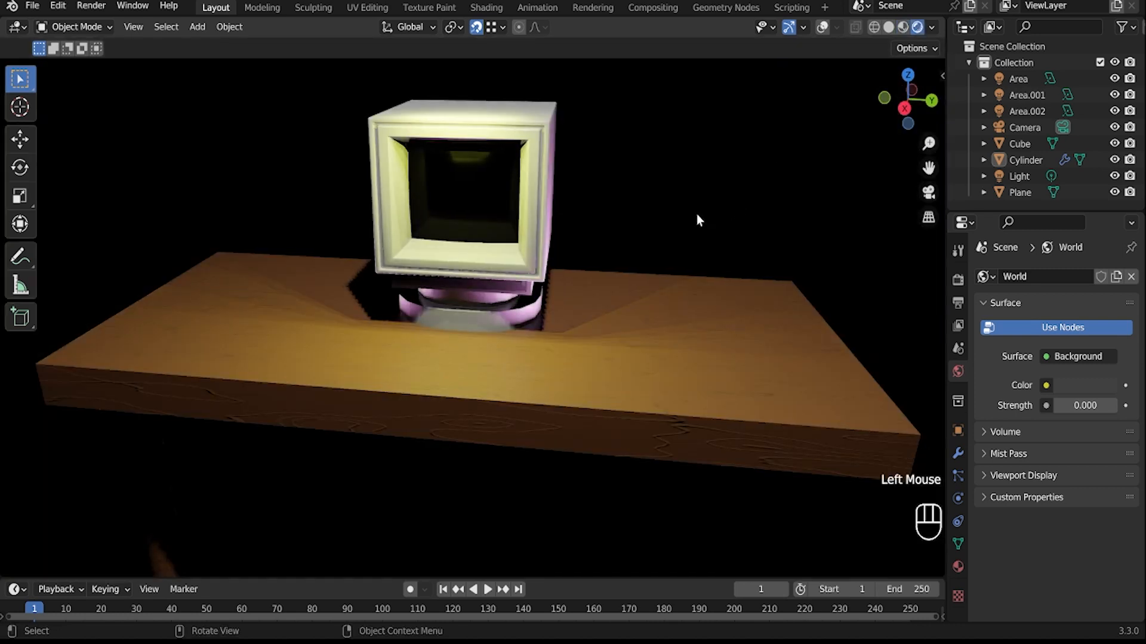